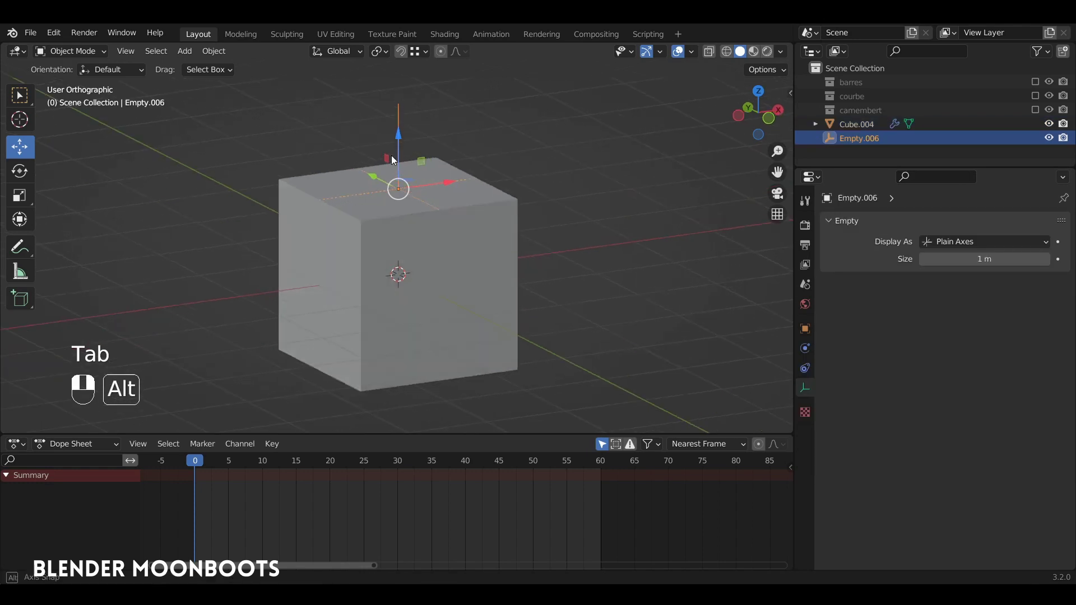
# Select the cube and display its Hook modifier settings
pyautogui.click(453, 240)
pyautogui.keyDown('alt'); pyautogui.moveTo(459, 234); pyautogui.dragTo(436, 277); pyautogui.keyUp('alt')
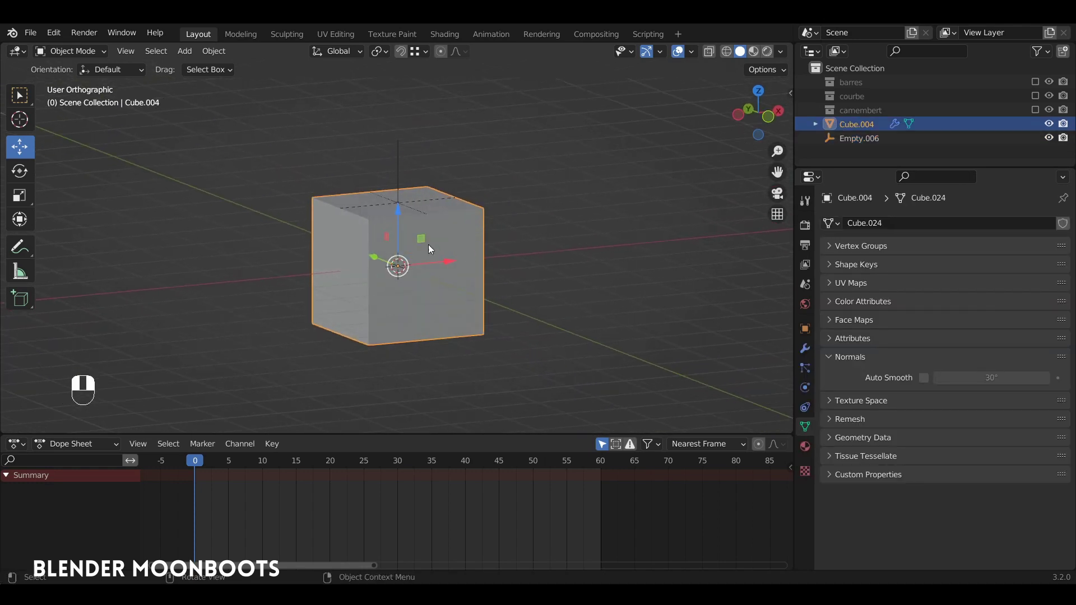
pyautogui.click(806, 349)
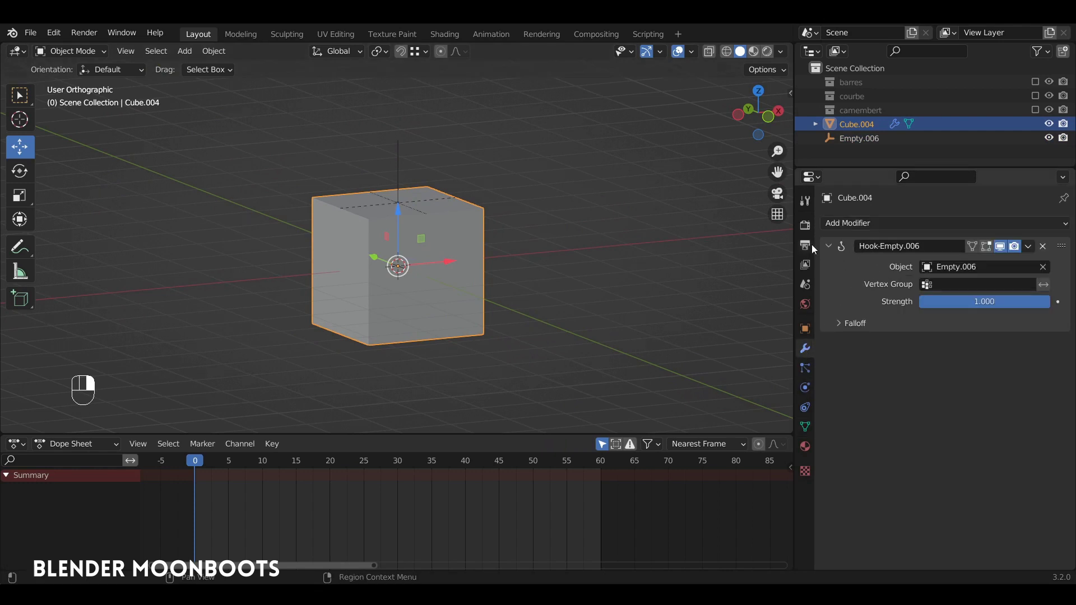
# Test the hook by moving the empty on top of the cube, and undo the move
pyautogui.click(412, 169)
pyautogui.press('g')
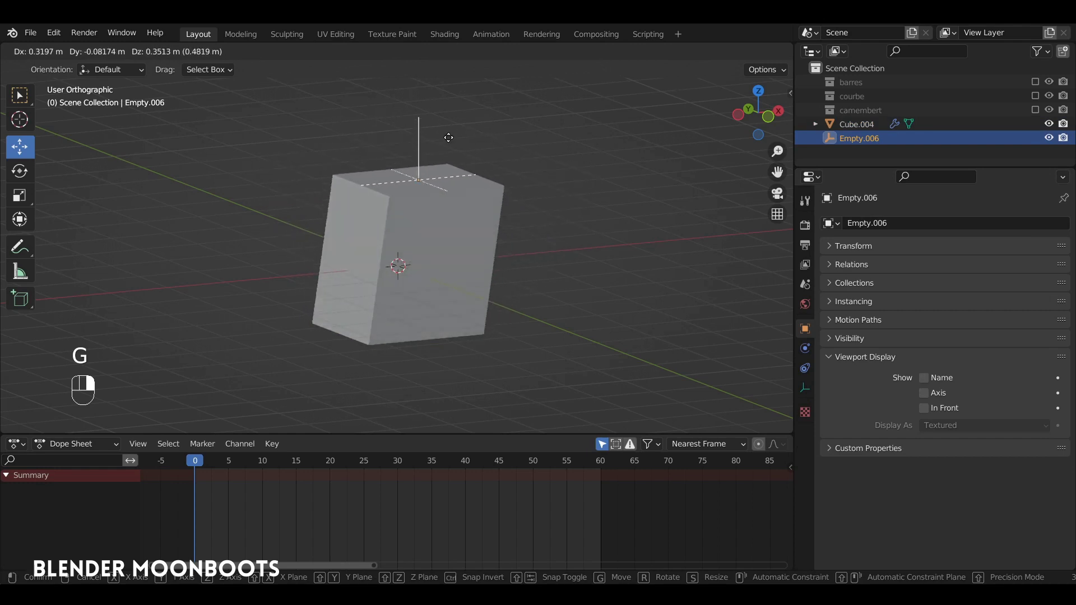
pyautogui.click(437, 168)
pyautogui.hotkey('ctrl', 'z')
pyautogui.moveTo(428, 174); pyautogui.dragTo(416, 189, button='middle')
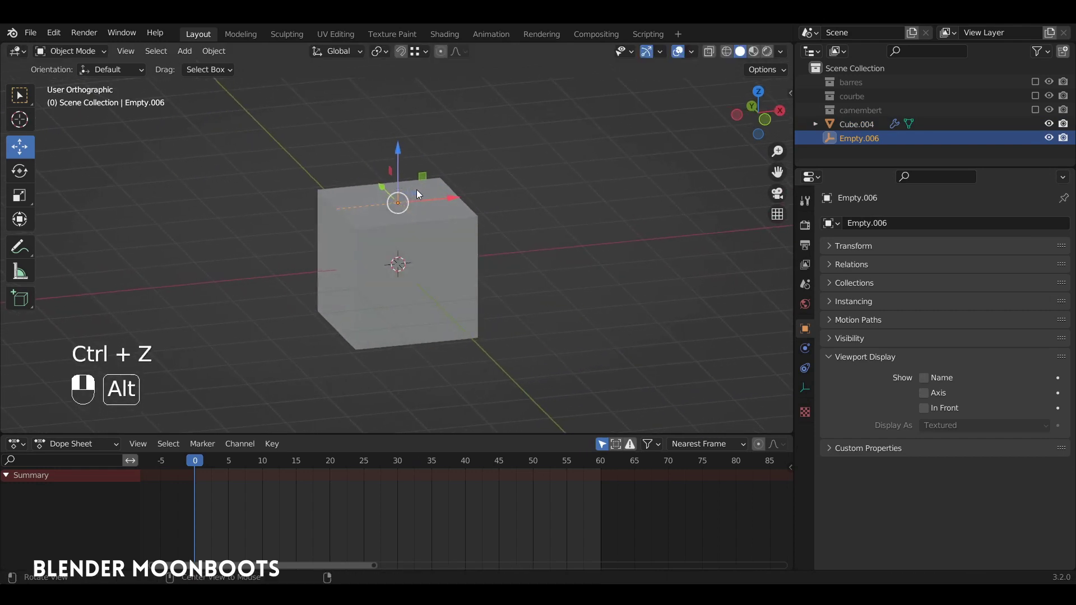
# Set the empty's display type to Sphere
pyautogui.click(806, 388)
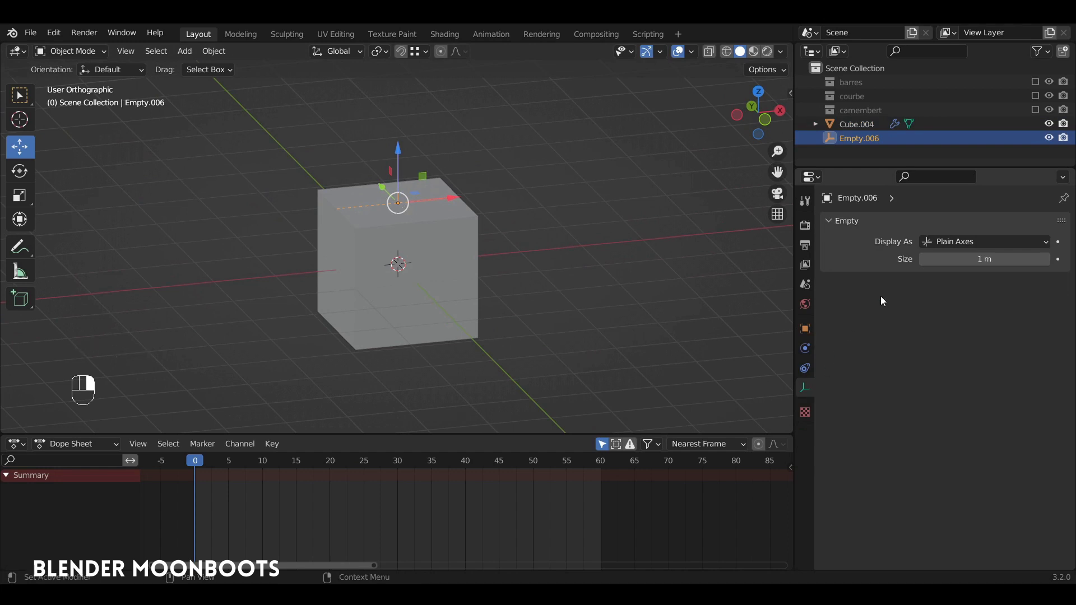
pyautogui.click(947, 243)
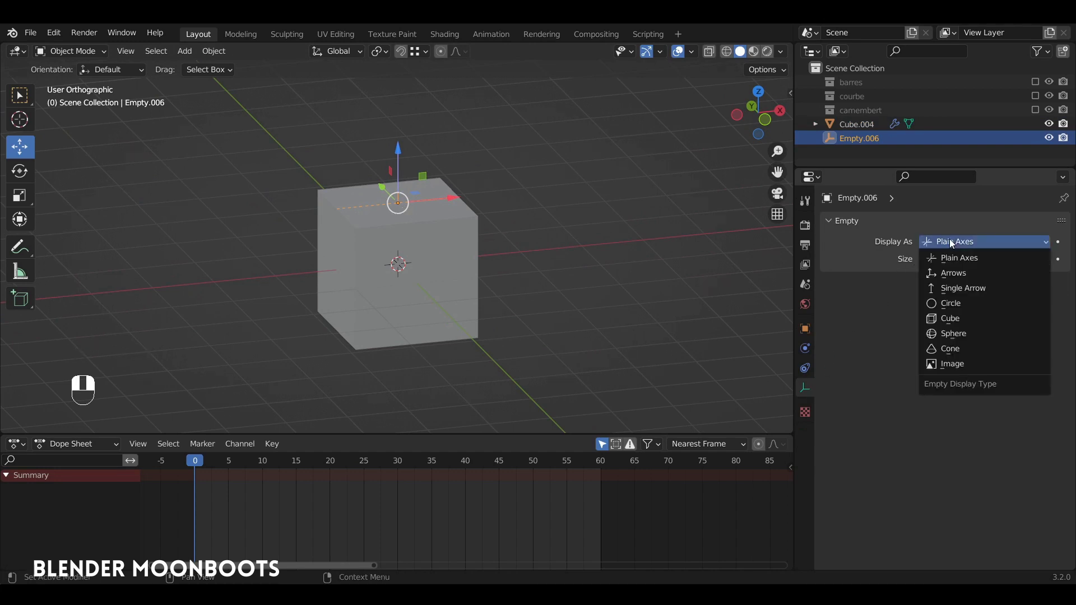
pyautogui.click(964, 332)
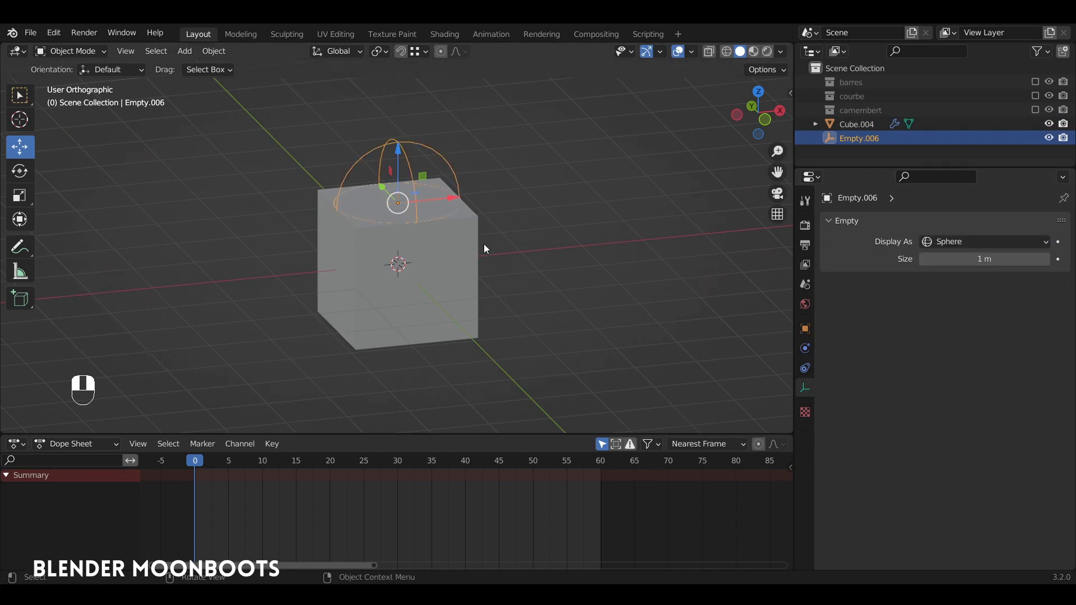
# Duplicate the cube together with its empty about 2.49 m along X, and repeat the duplication to get a third pair
pyautogui.moveTo(483, 244)
pyautogui.keyDown('alt'); pyautogui.mouseDown()
pyautogui.moveTo(476, 211)
pyautogui.moveTo(474, 231)
pyautogui.mouseUp(); pyautogui.keyUp('alt')
pyautogui.keyDown('alt'); pyautogui.keyDown('shift'); pyautogui.moveTo(474, 231); pyautogui.dragTo(478, 247); pyautogui.keyUp('shift'); pyautogui.keyUp('alt')
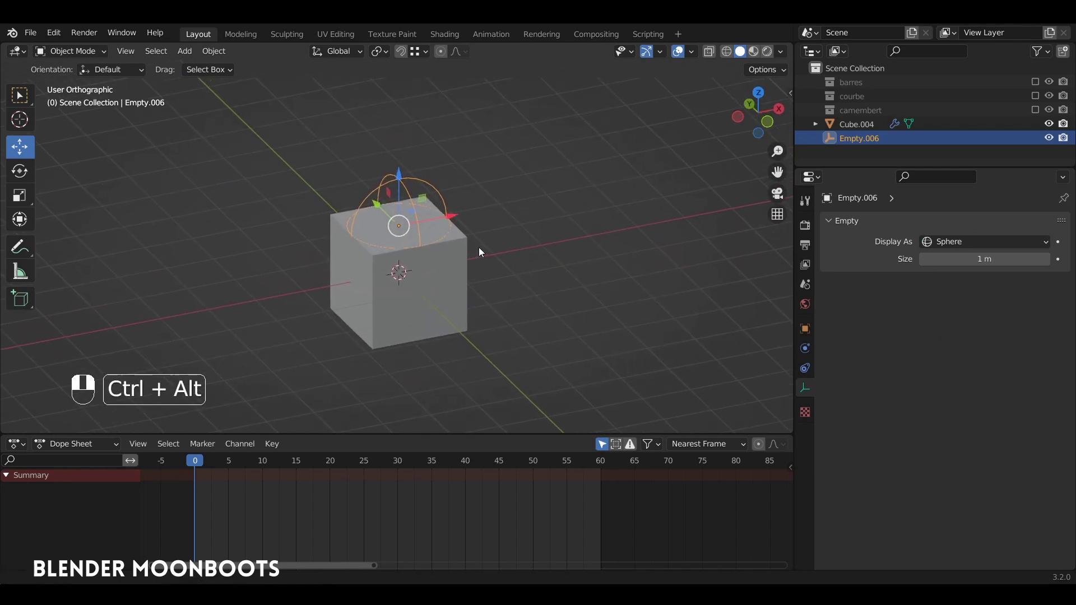
pyautogui.moveTo(480, 139); pyautogui.dragTo(310, 413)
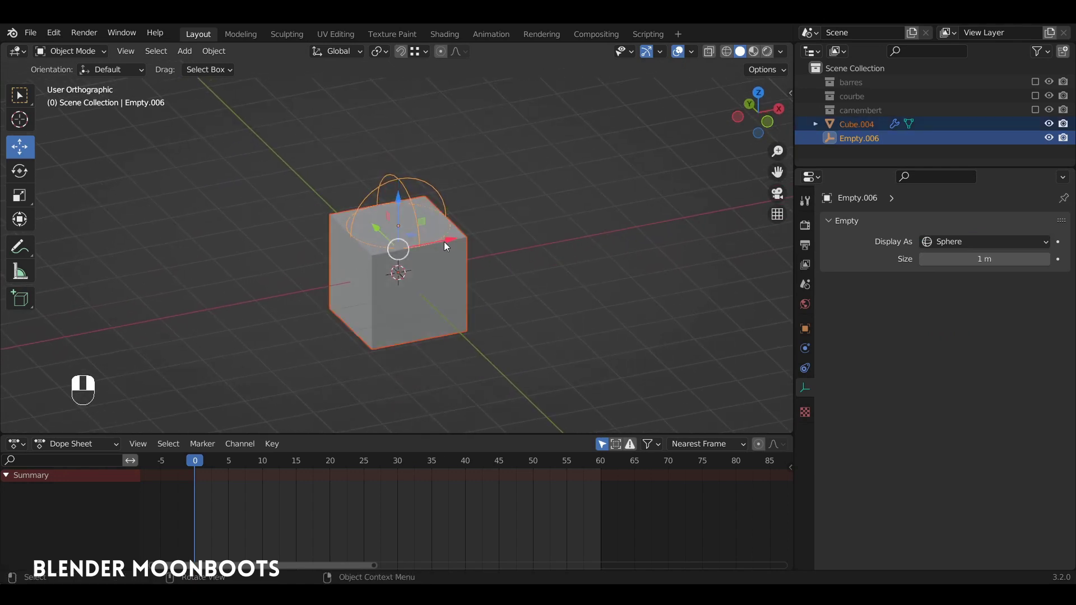
pyautogui.hotkey('shift', 'd')
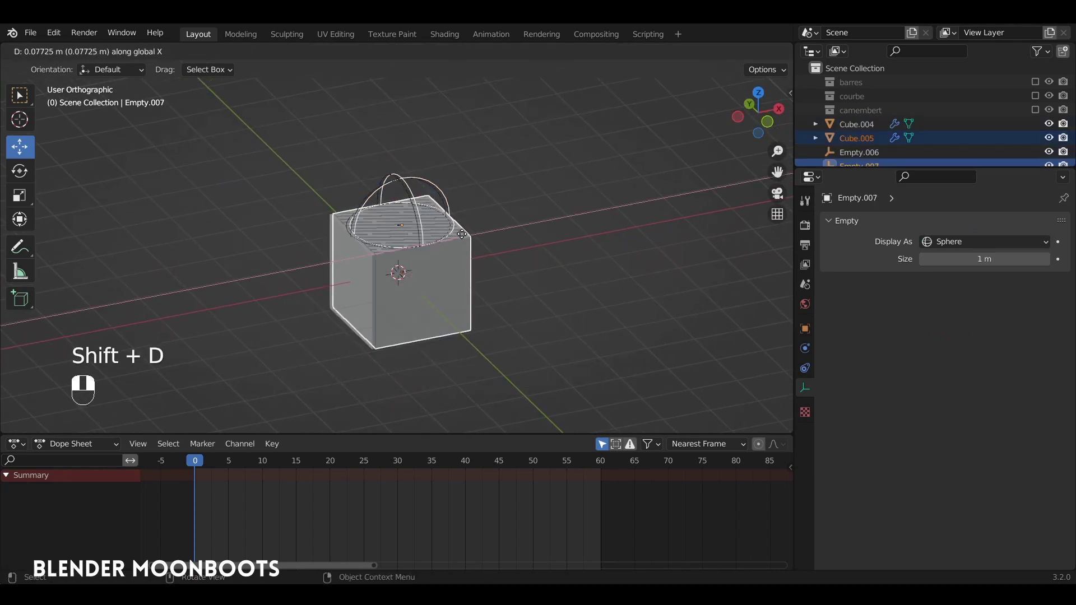
pyautogui.click(575, 201)
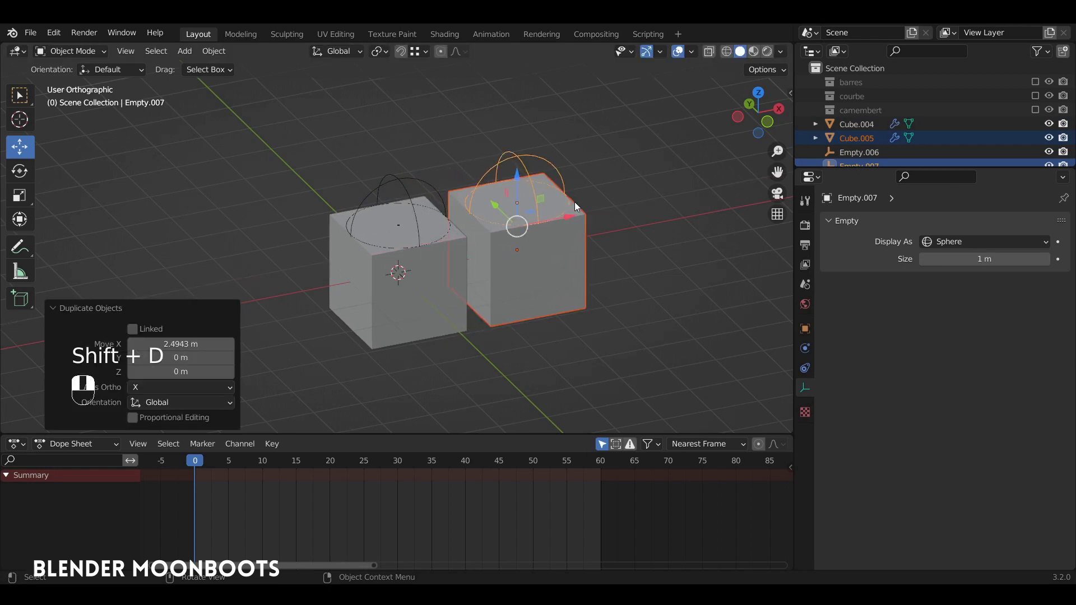
pyautogui.keyDown('alt'); pyautogui.moveTo(574, 202); pyautogui.dragTo(454, 259); pyautogui.keyUp('alt')
pyautogui.hotkey('shift', 'r')
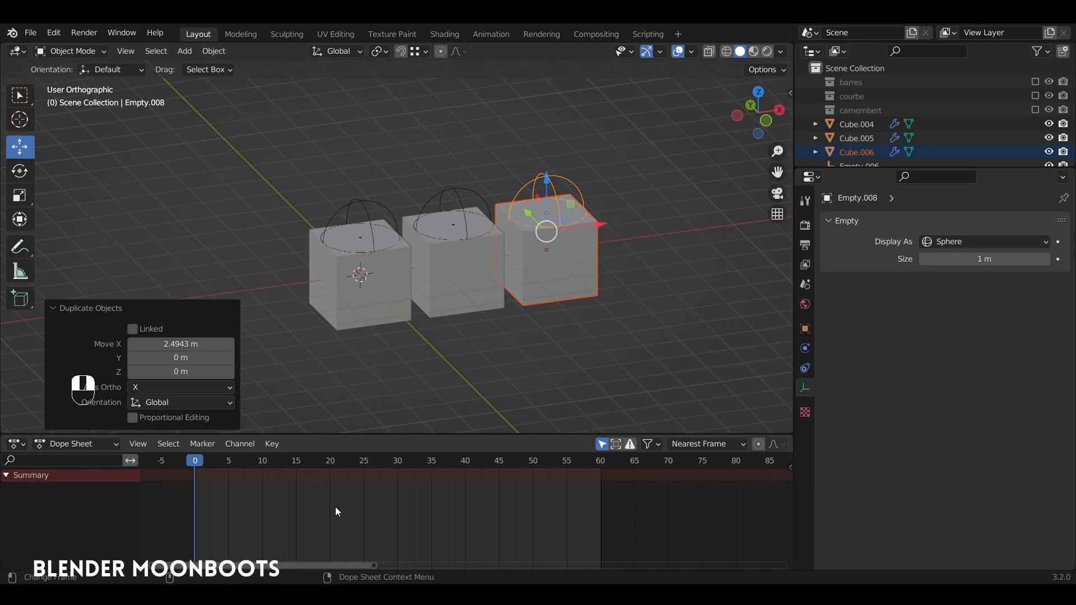
# Lower the first cube's empty about 1.91 m along Z and insert a Location, Rotation & Scale keyframe at frame 0
pyautogui.hotkey('shift', 'F12')
pyautogui.hotkey('shift', 'F12')
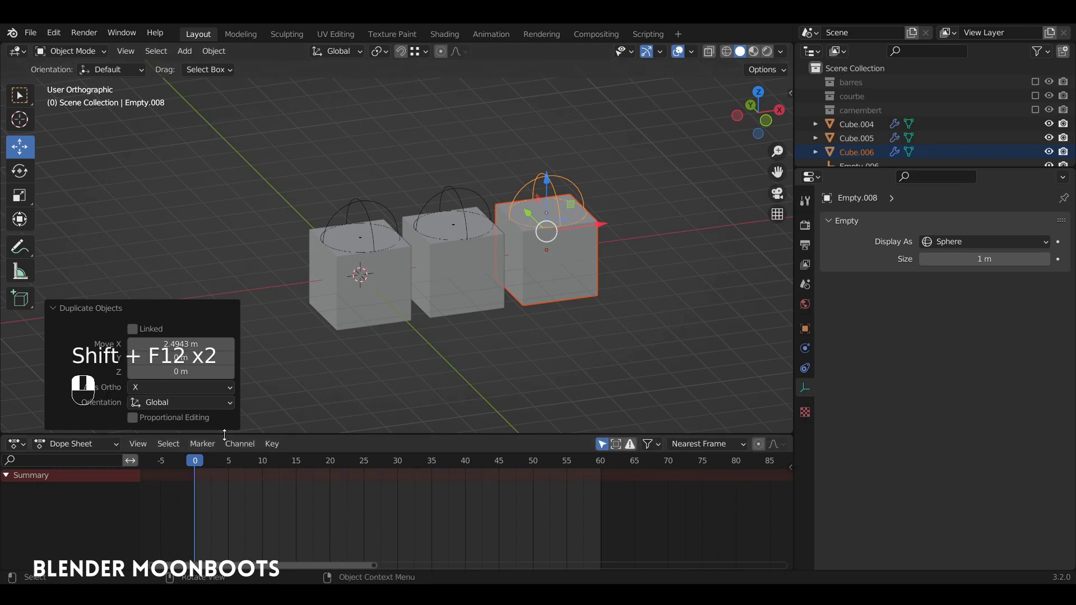
pyautogui.moveTo(229, 460); pyautogui.dragTo(158, 542)
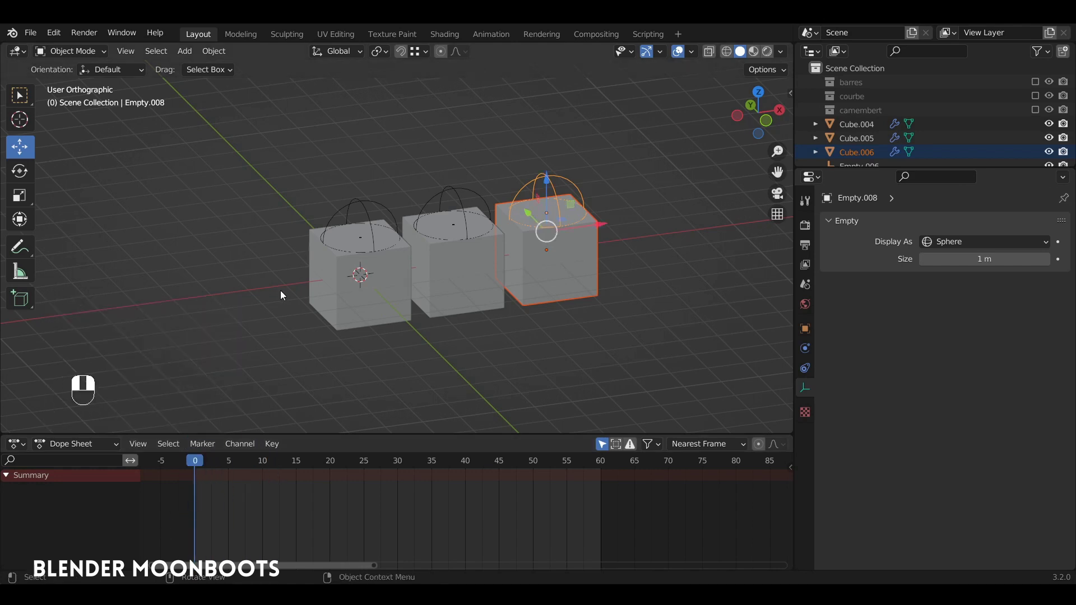
pyautogui.click(360, 205)
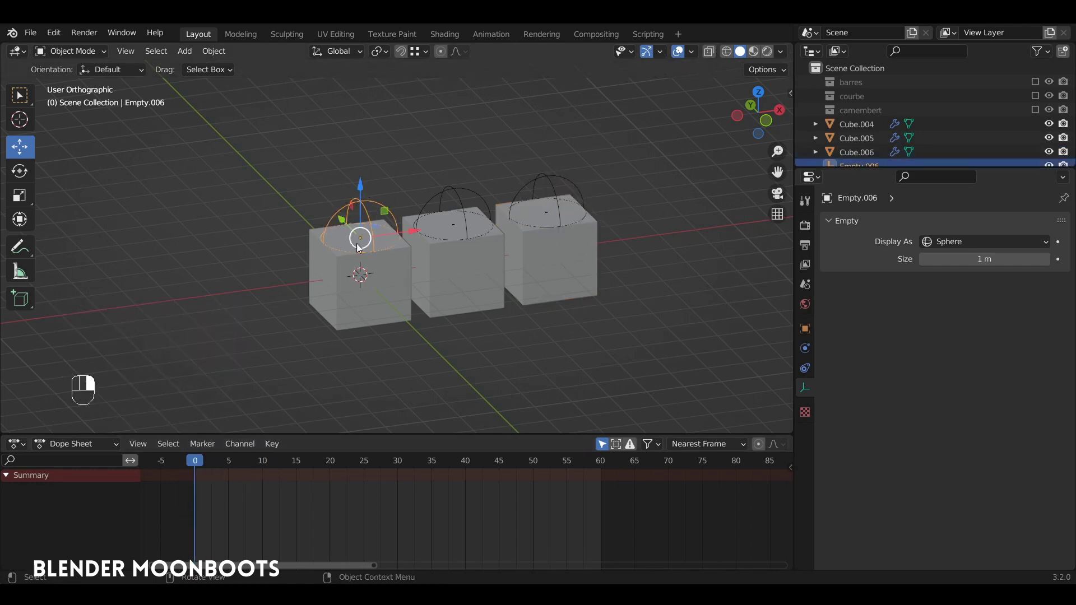
pyautogui.moveTo(361, 189); pyautogui.dragTo(366, 262)
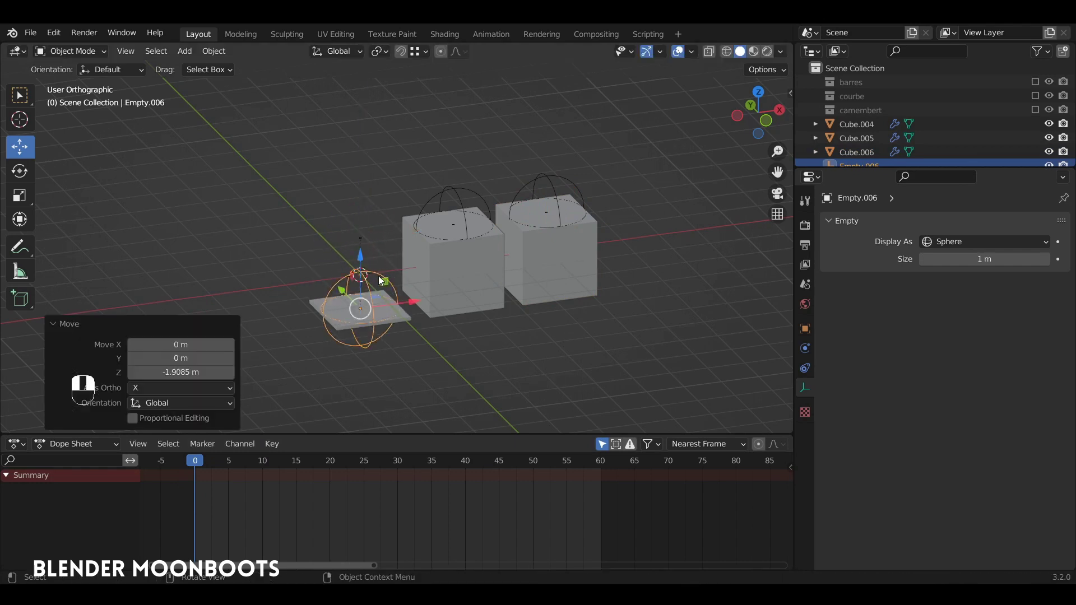
pyautogui.press('i')
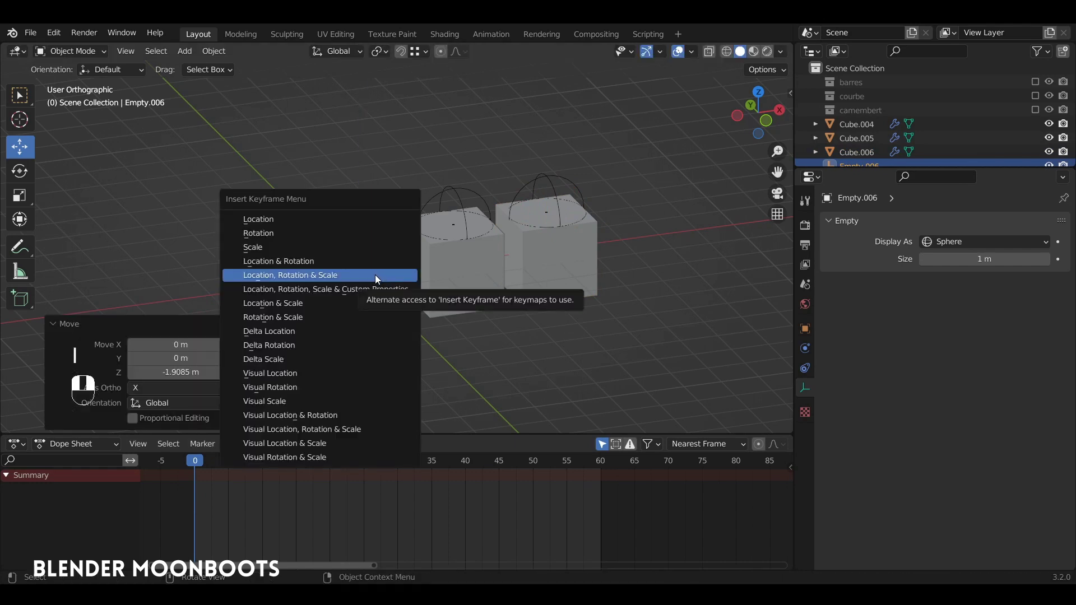
pyautogui.click(374, 275)
# Raise the first cube's empty about 1.26 m along Z at frame 15 and keyframe its transforms
pyautogui.moveTo(208, 482); pyautogui.dragTo(301, 492)
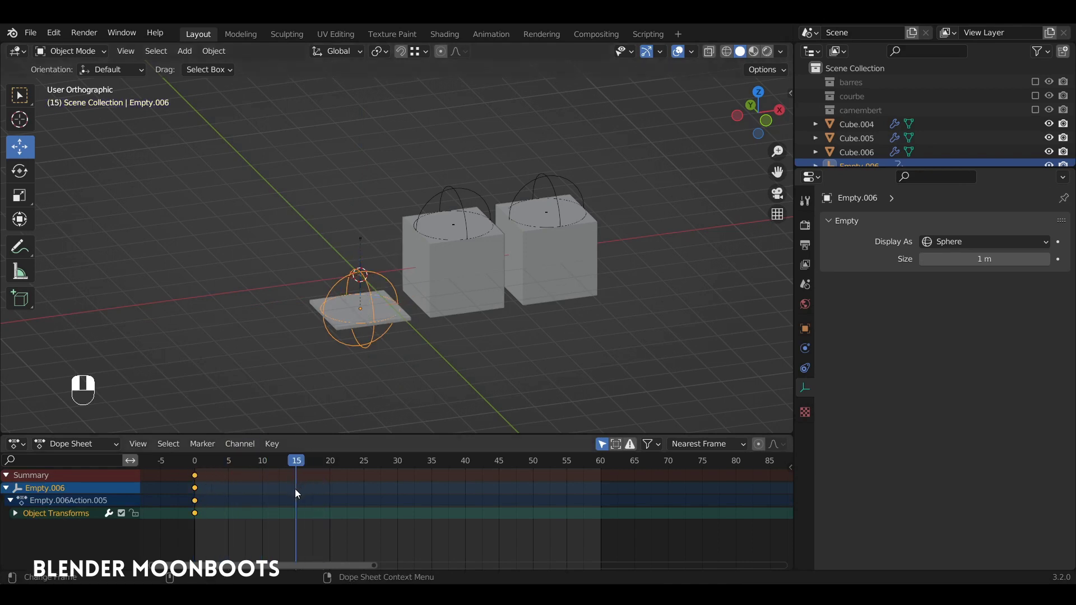
pyautogui.moveTo(363, 258); pyautogui.dragTo(360, 200)
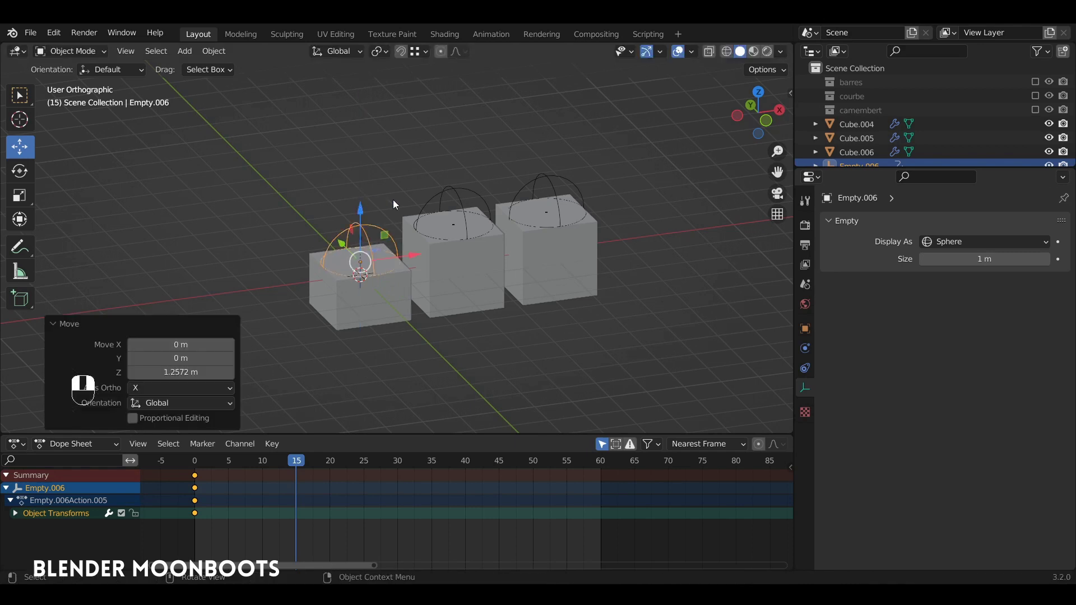
pyautogui.press('i')
pyautogui.click(411, 221)
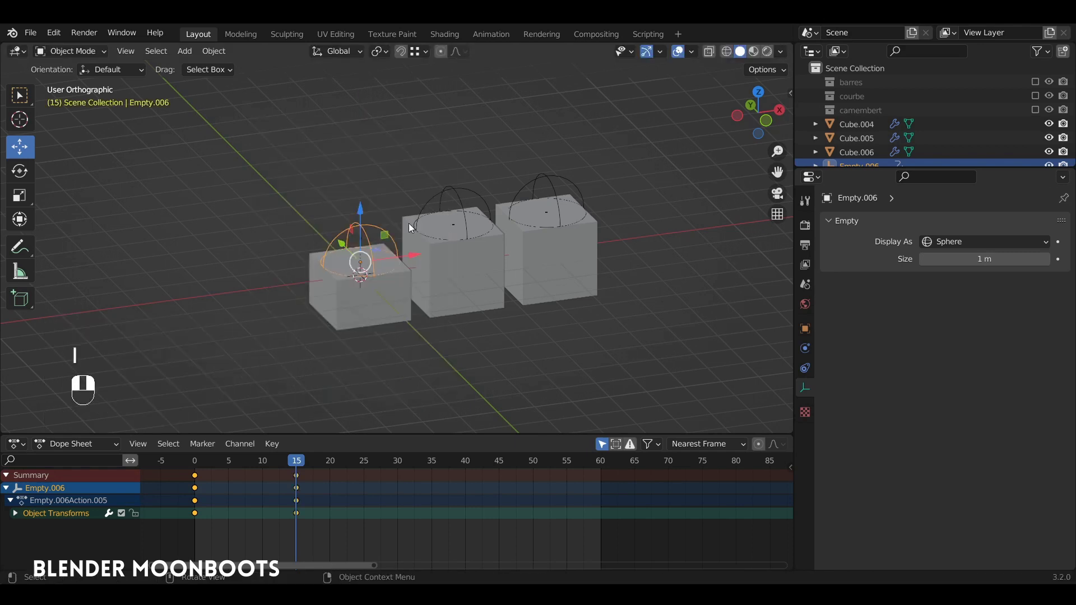
# Lower the middle cube's empty about 1.91 m along Z at frame 0 and keyframe its transforms
pyautogui.moveTo(291, 460); pyautogui.dragTo(194, 460)
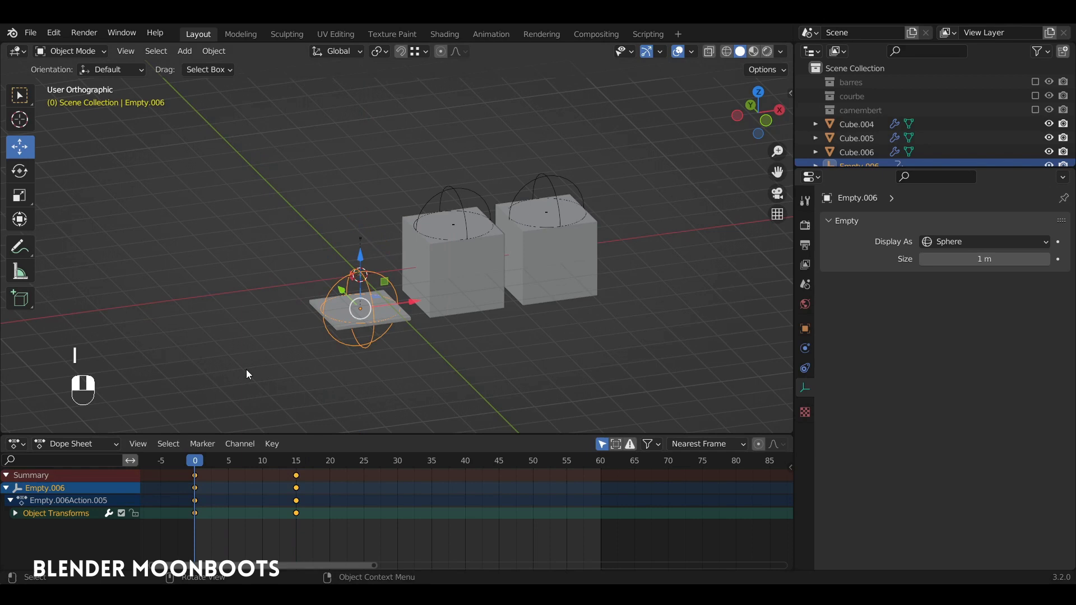
pyautogui.click(457, 196)
pyautogui.press('g')
pyautogui.press('z')
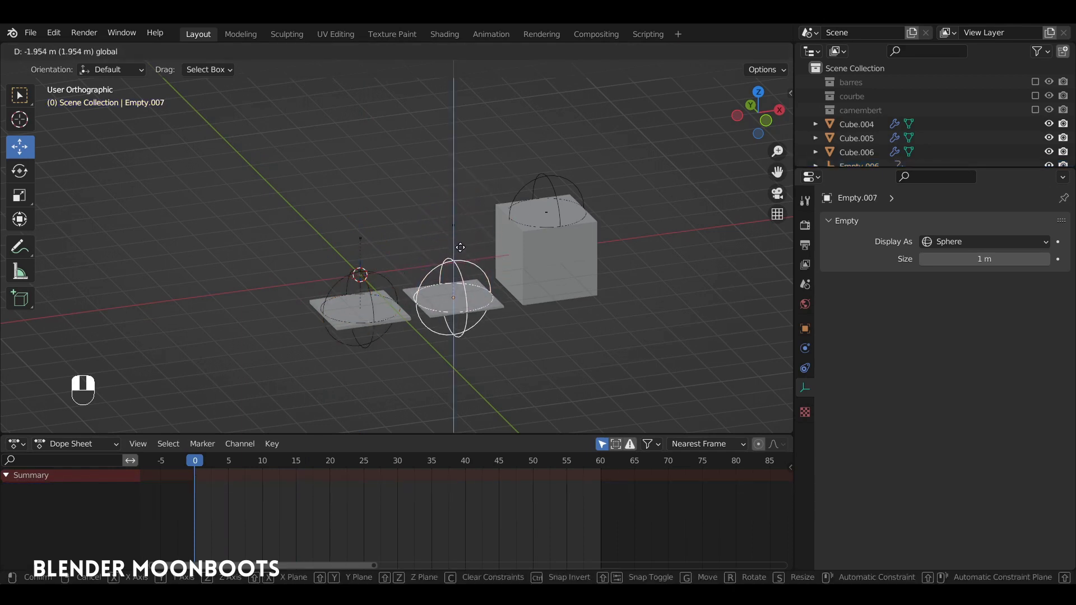
pyautogui.click(461, 246)
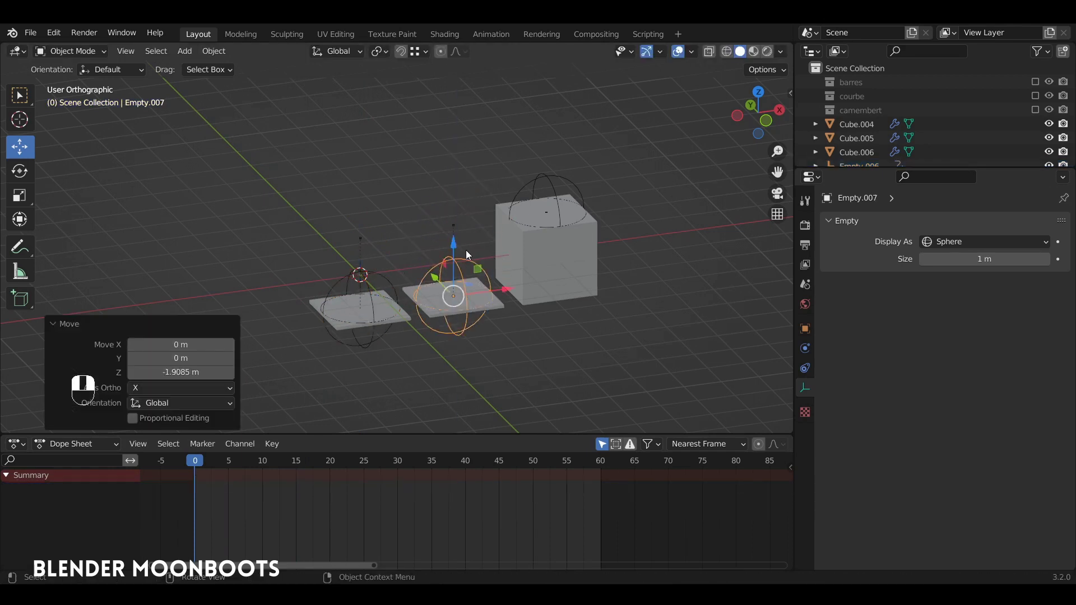
pyautogui.press('i')
pyautogui.click(462, 251)
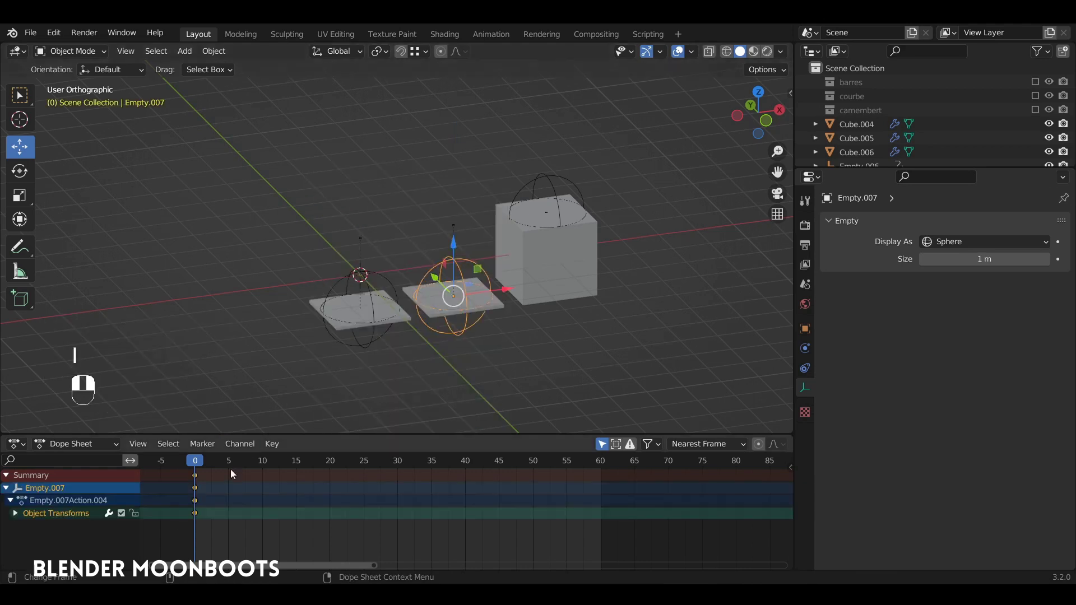
# Raise the middle cube's empty about 1.92 m along Z at frame 20, keyframe its transforms and briefly preview the animation
pyautogui.moveTo(231, 465); pyautogui.dragTo(329, 466)
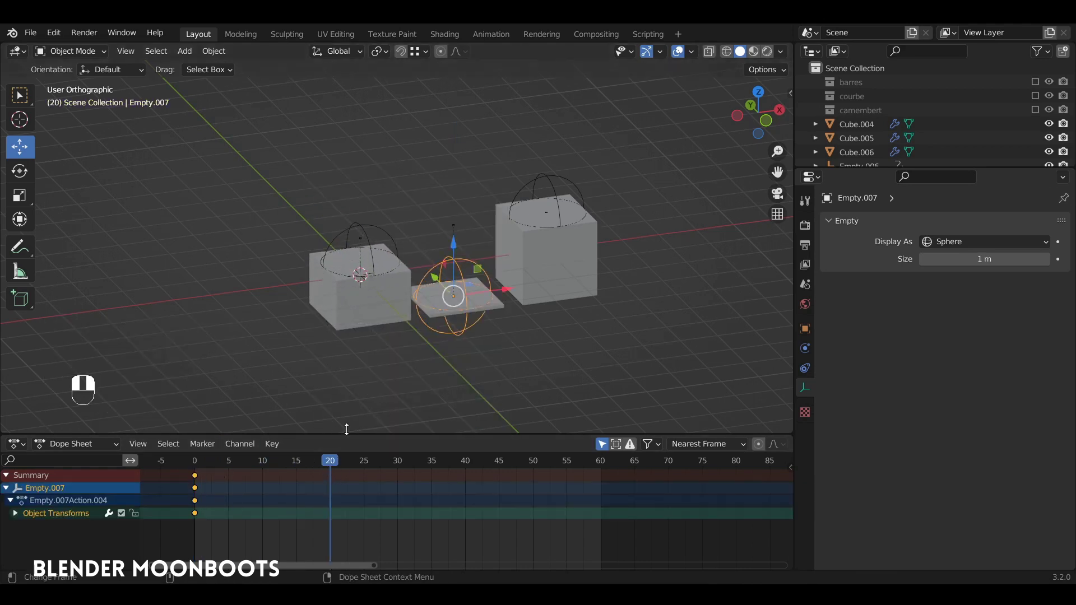
pyautogui.moveTo(453, 239); pyautogui.dragTo(448, 175)
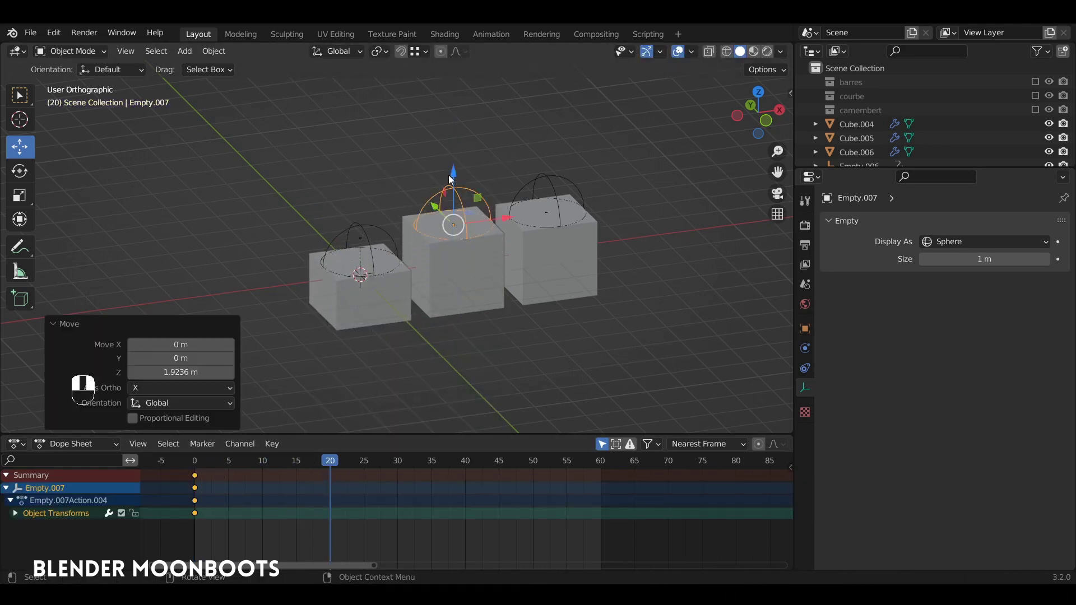
pyautogui.press('i')
pyautogui.click(450, 177)
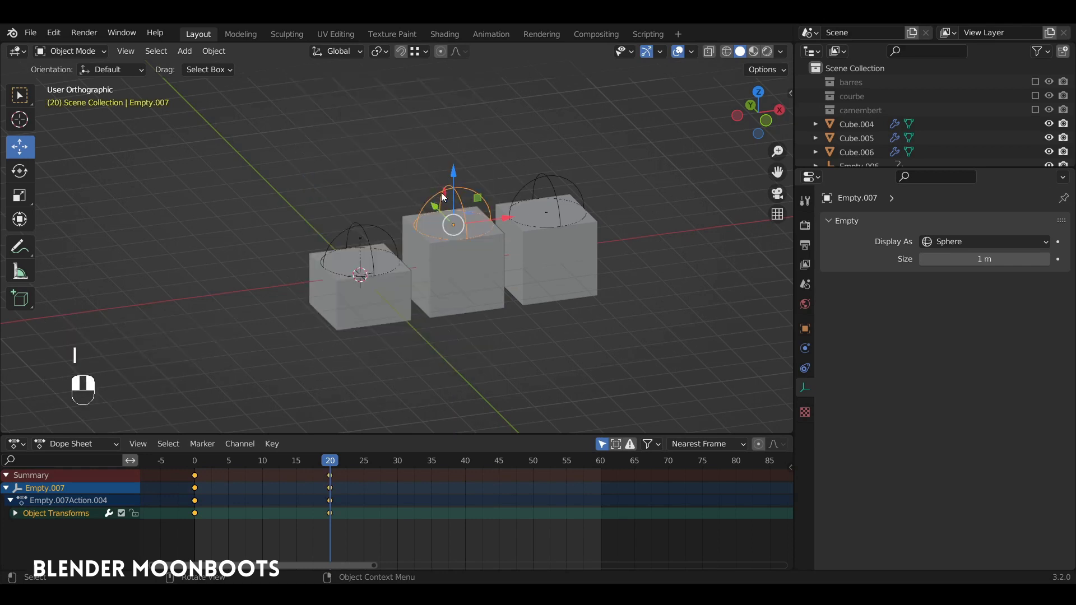
pyautogui.press('space')
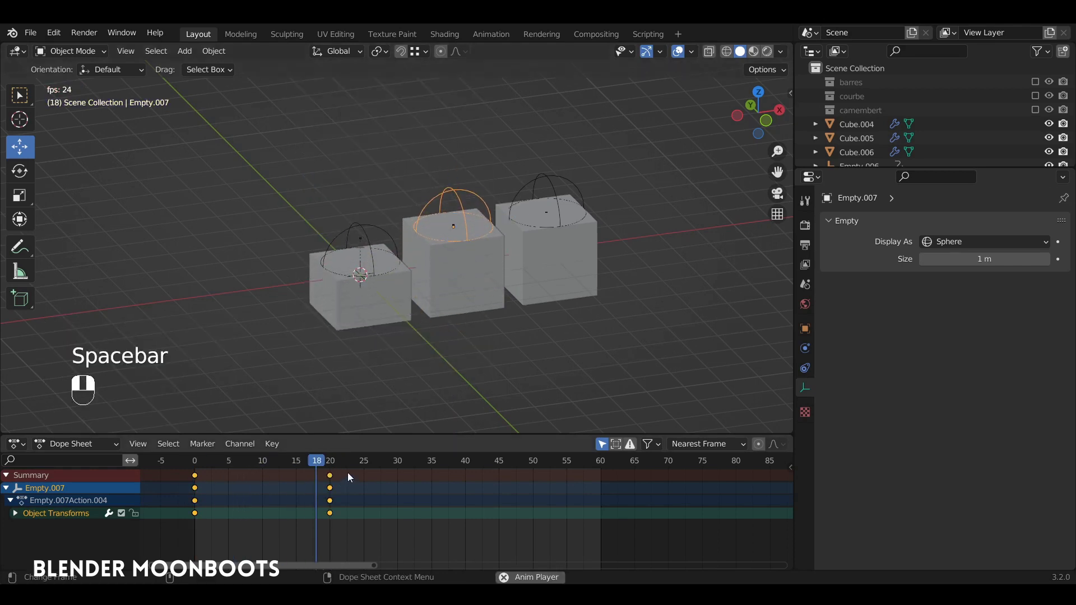
pyautogui.press('space')
# Lower the third cube's empty about 1.86 m along Z at frame 0 and keyframe its transforms
pyautogui.moveTo(363, 462); pyautogui.dragTo(147, 517)
pyautogui.click(528, 179)
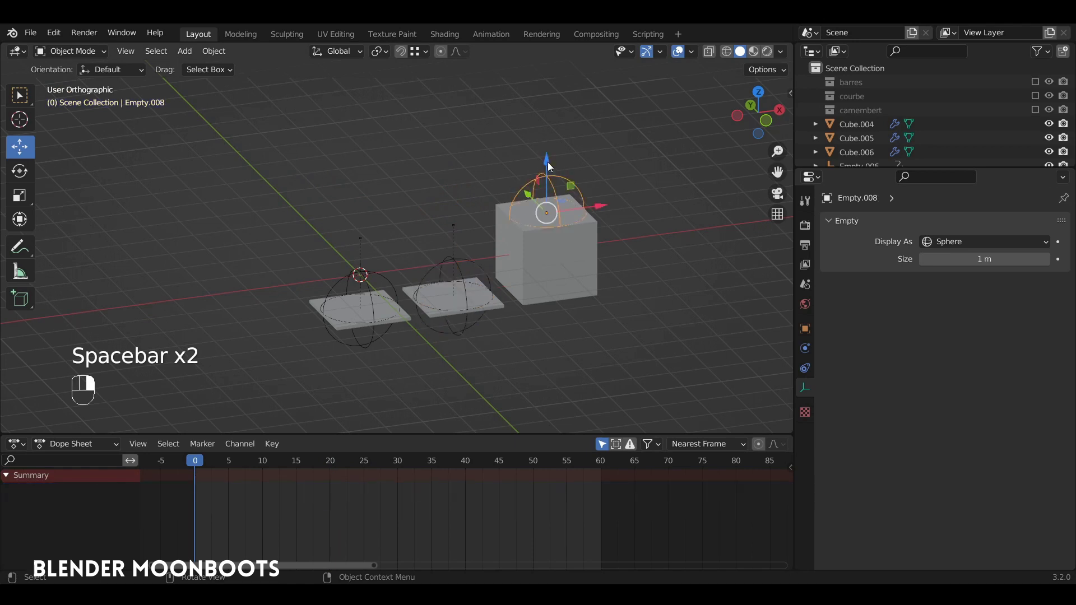
pyautogui.hotkey('shift', 'd')
pyautogui.press('z')
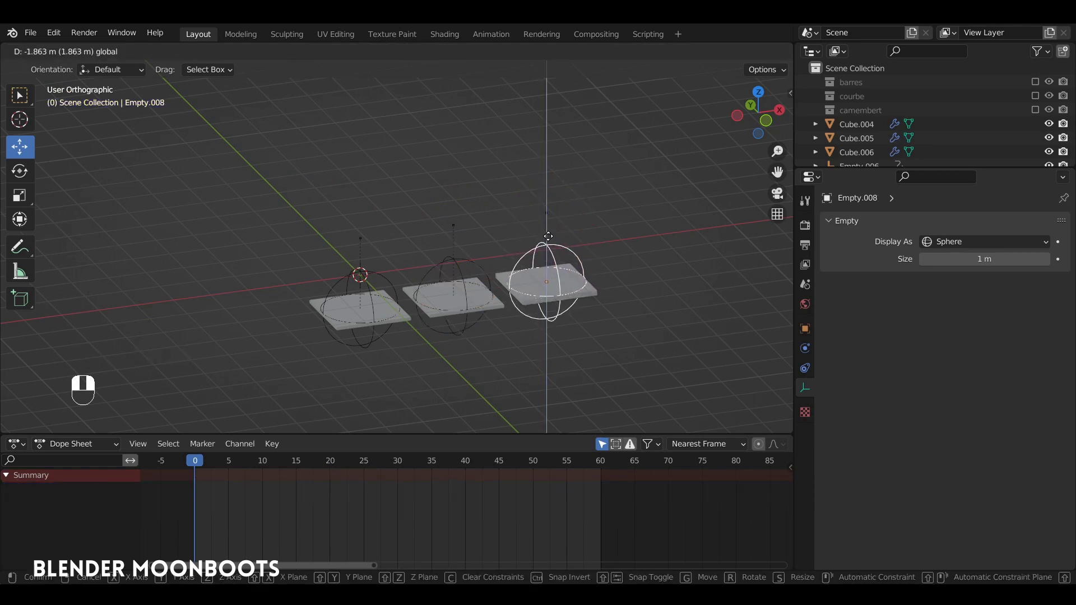
pyautogui.click(549, 236)
pyautogui.press('i')
pyautogui.click(543, 236)
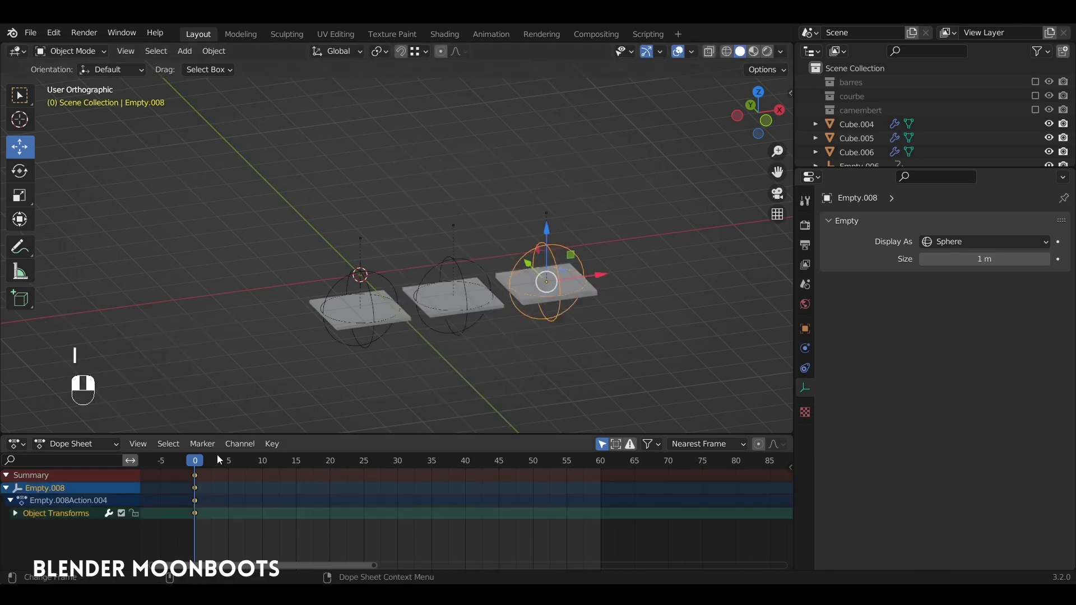
# Raise the third cube's empty about 3.21 m along Z at frame 30 and keyframe its transforms
pyautogui.click(290, 460)
pyautogui.moveTo(291, 459); pyautogui.dragTo(397, 473)
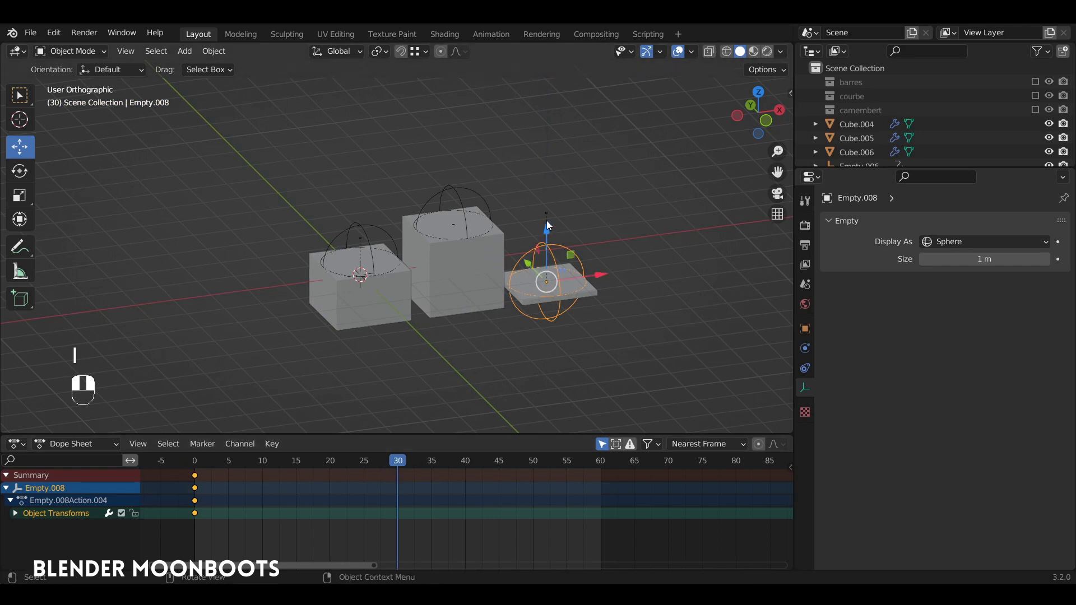
pyautogui.press('g')
pyautogui.press('z')
pyautogui.click(509, 96)
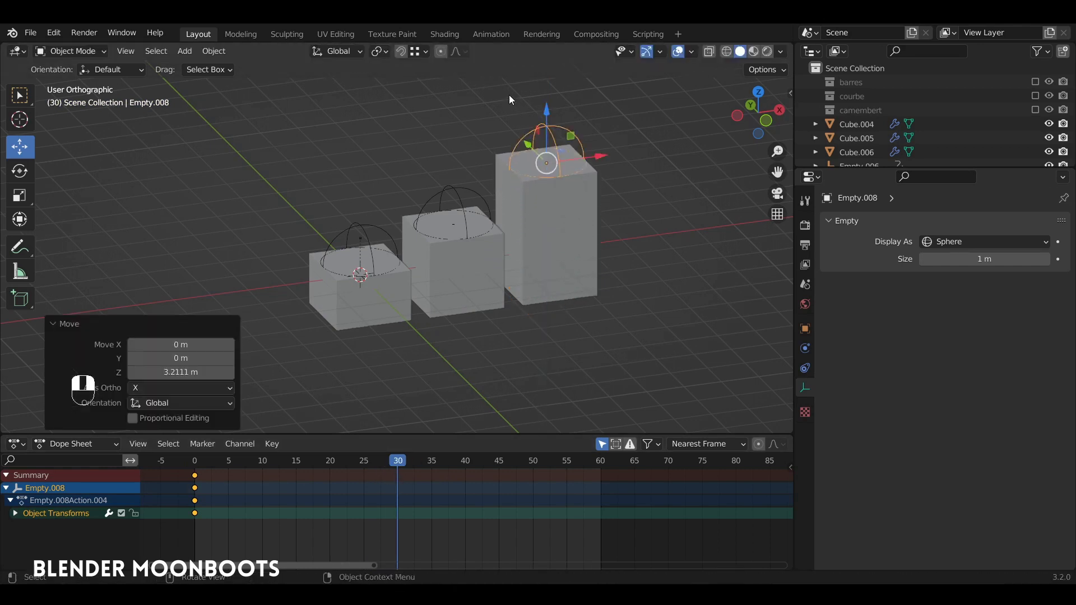
pyautogui.press('i')
pyautogui.click(523, 190)
# Play the animation of all three bars from frame 0 and watch them grow
pyautogui.click(210, 471)
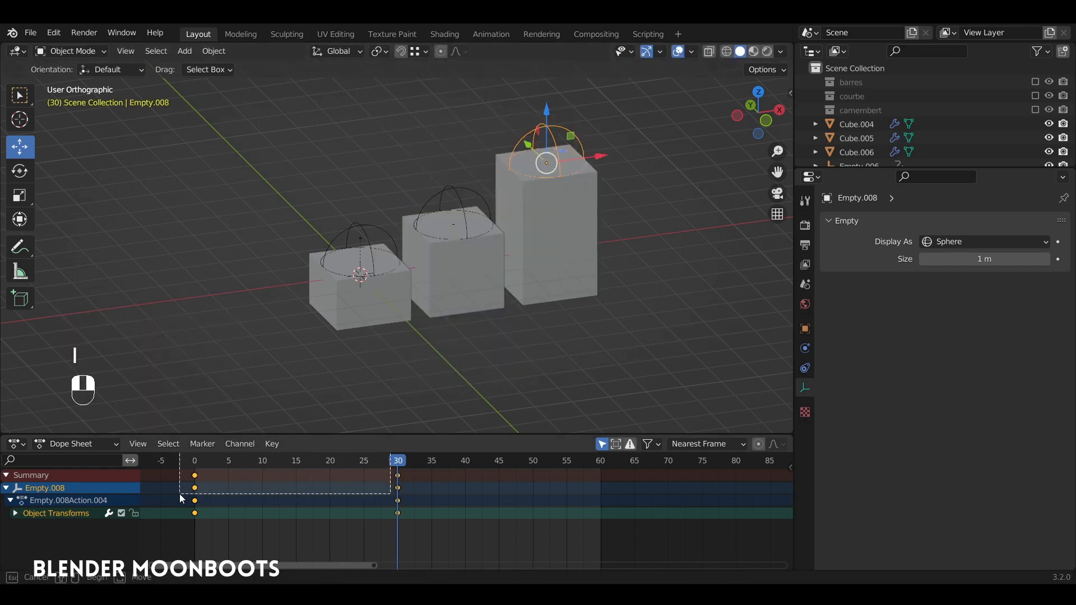
pyautogui.moveTo(207, 472); pyautogui.dragTo(194, 472)
pyautogui.press('space')
pyautogui.keyDown('alt'); pyautogui.moveTo(408, 289); pyautogui.dragTo(469, 240); pyautogui.keyUp('alt')
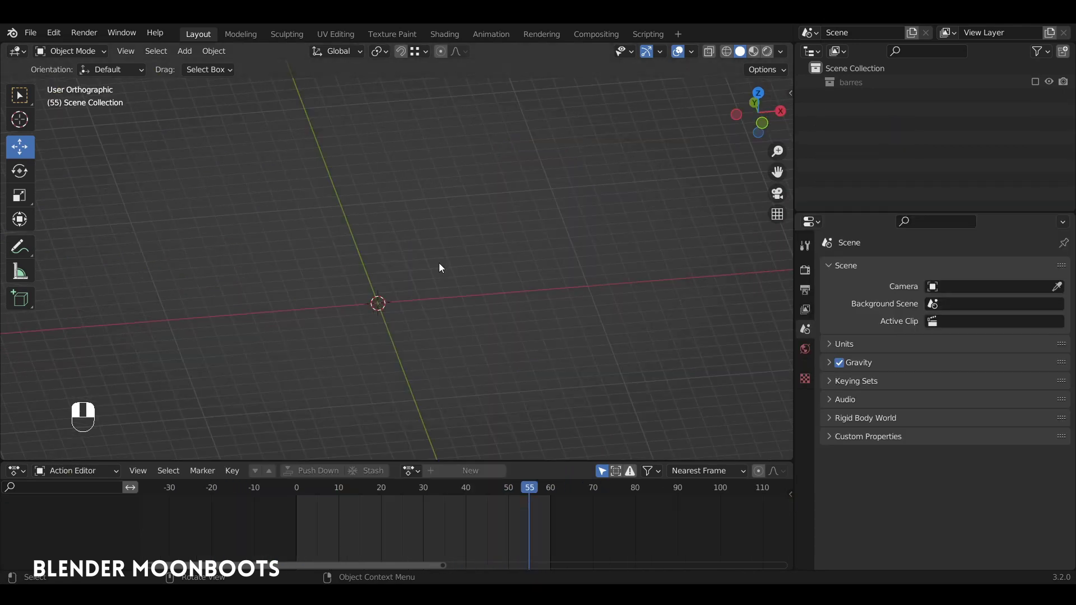
# Add a Bezier curve at the world origin and look at it from the top view
pyautogui.hotkey('shift', 'a')
pyautogui.moveTo(432, 258)
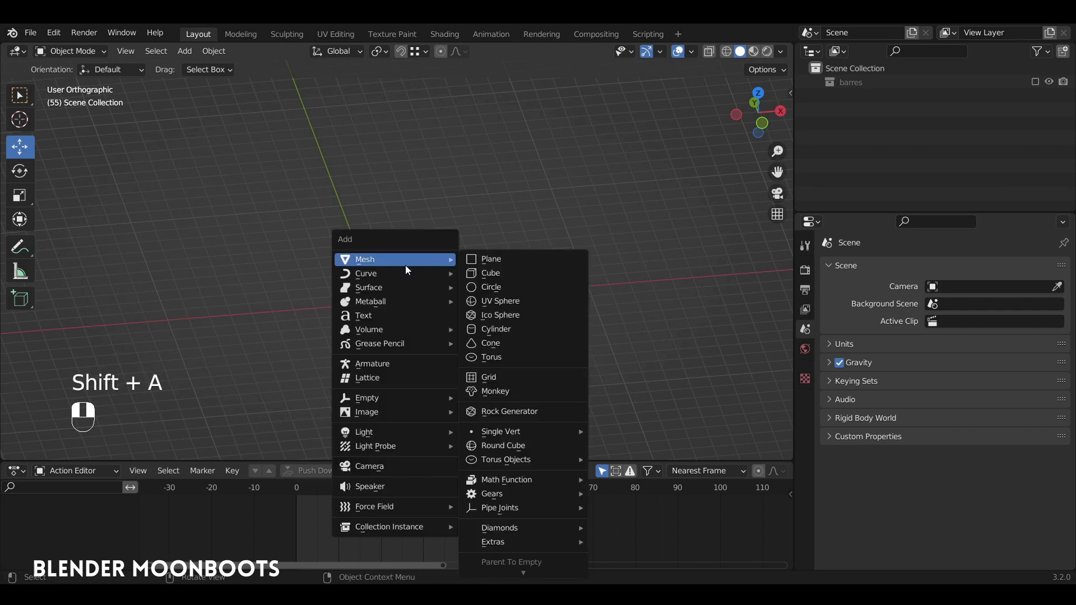
pyautogui.moveTo(385, 277)
pyautogui.click(510, 280)
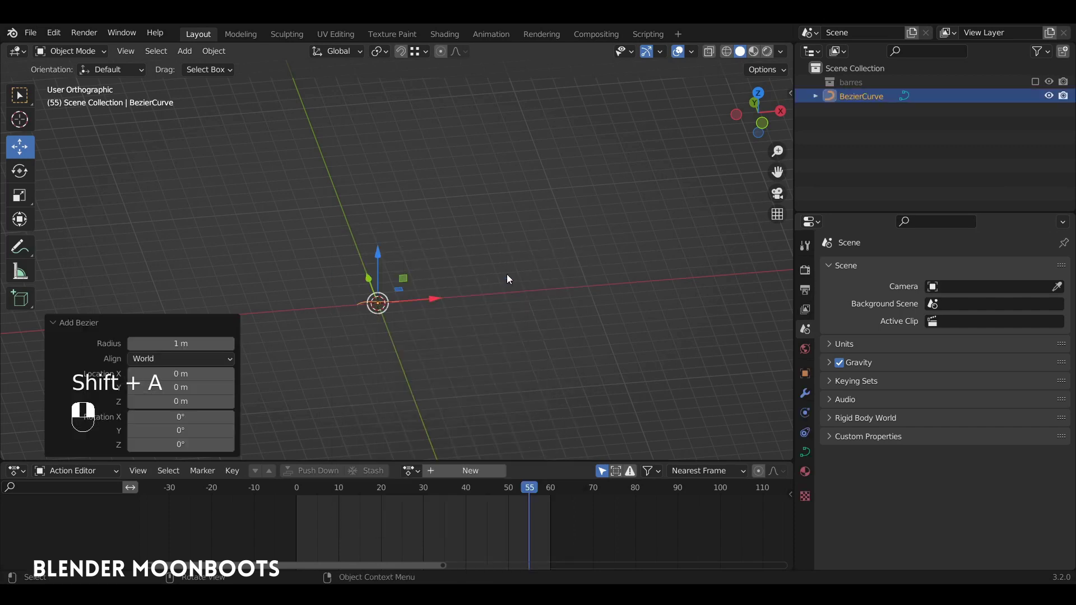
pyautogui.press('KP_7')
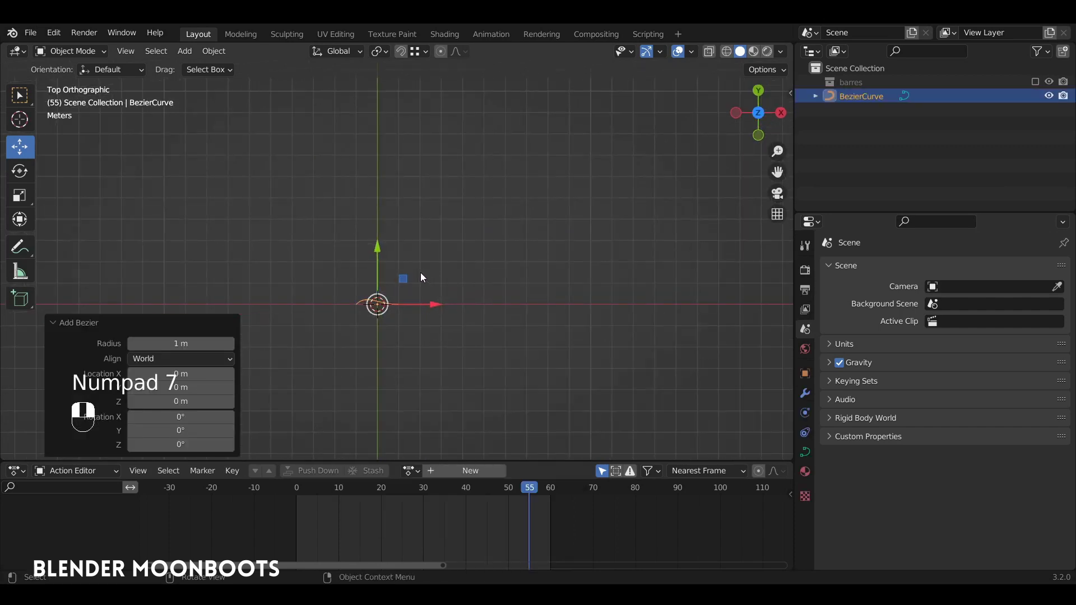
# Straighten the Bezier curve by setting the handle type of all its control points to Vector
pyautogui.keyDown('alt'); pyautogui.keyDown('shift'); pyautogui.moveTo(425, 273); pyautogui.dragTo(486, 230); pyautogui.keyUp('shift'); pyautogui.keyUp('alt')
pyautogui.press('Tab')
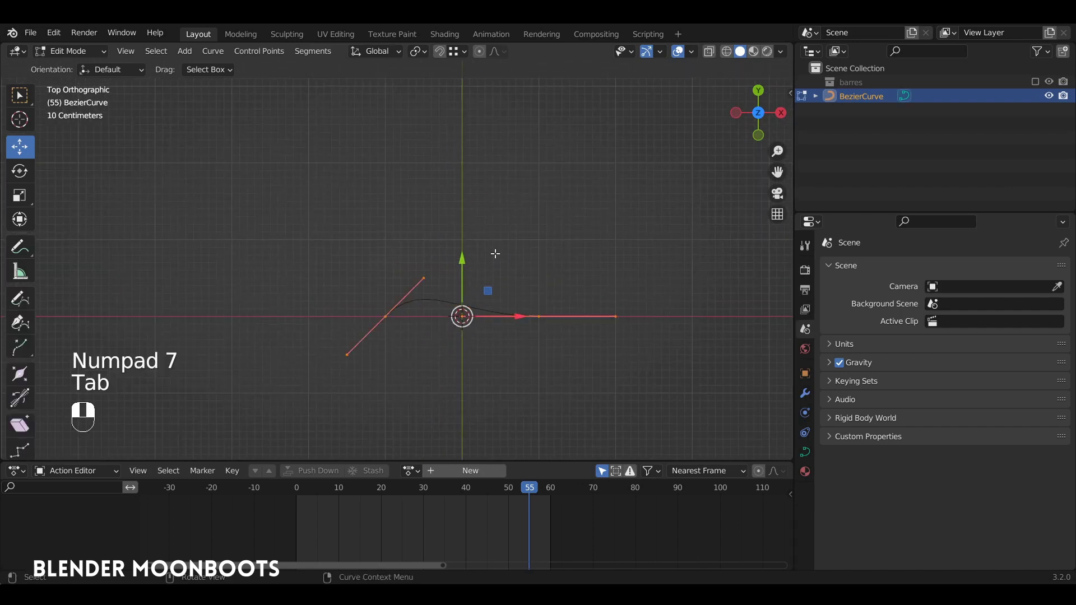
pyautogui.press('v')
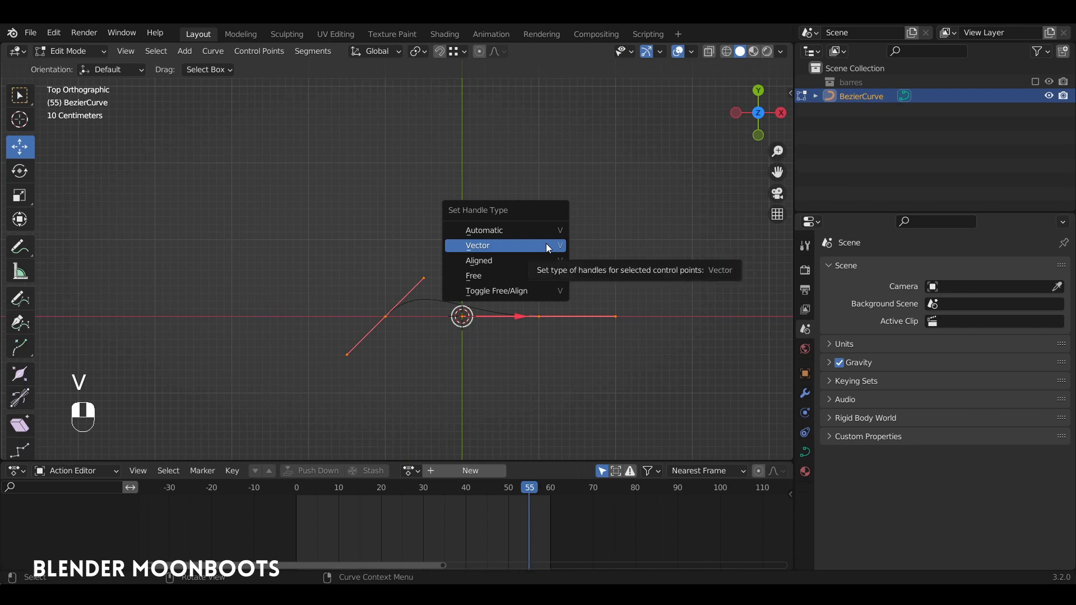
pyautogui.click(546, 246)
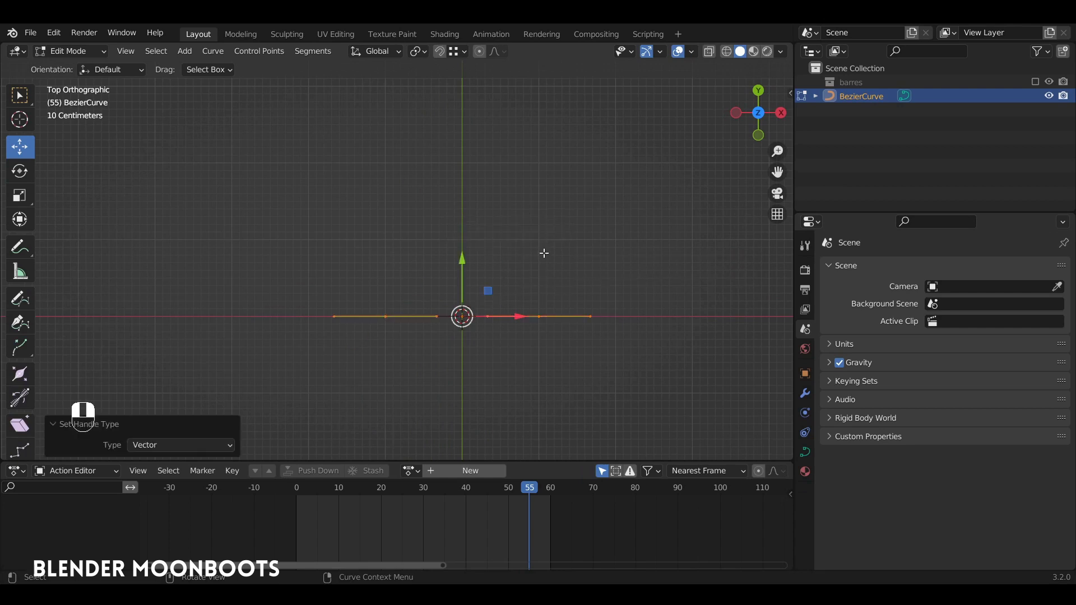
pyautogui.keyDown('ctrl'); pyautogui.keyDown('alt'); pyautogui.moveTo(531, 265); pyautogui.dragTo(497, 260, button='middle'); pyautogui.keyUp('alt'); pyautogui.keyUp('ctrl')
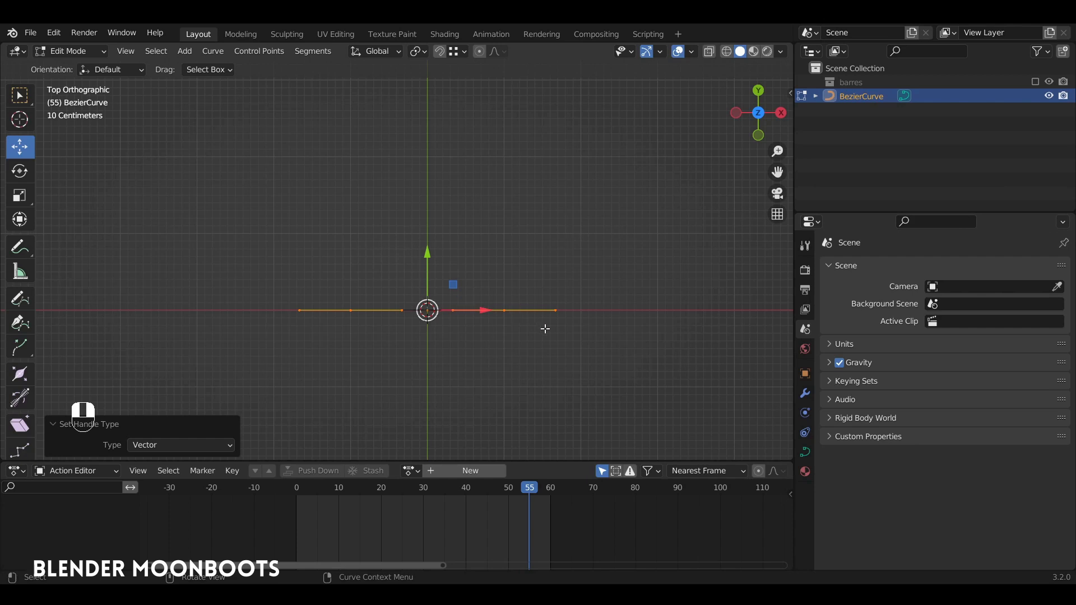
# Tilt the curve upward and extrude its upper end by about (0.72, -0.41) m and about (1.1, 1.4) m into a zigzag
pyautogui.press('r')
pyautogui.click(504, 264)
pyautogui.click(493, 271)
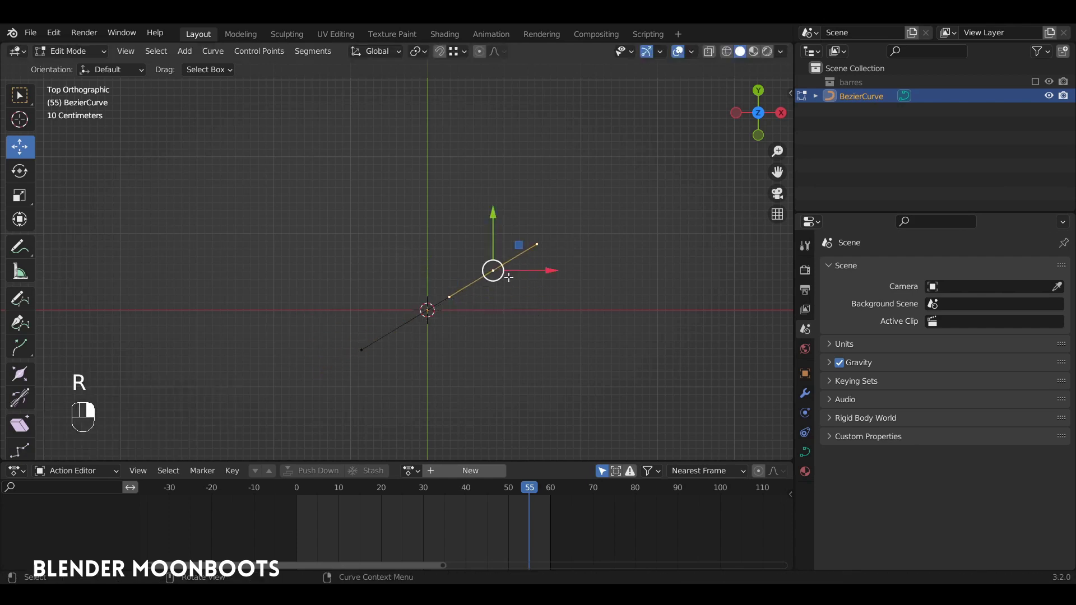
pyautogui.press('e')
pyautogui.click(564, 308)
pyautogui.press('e')
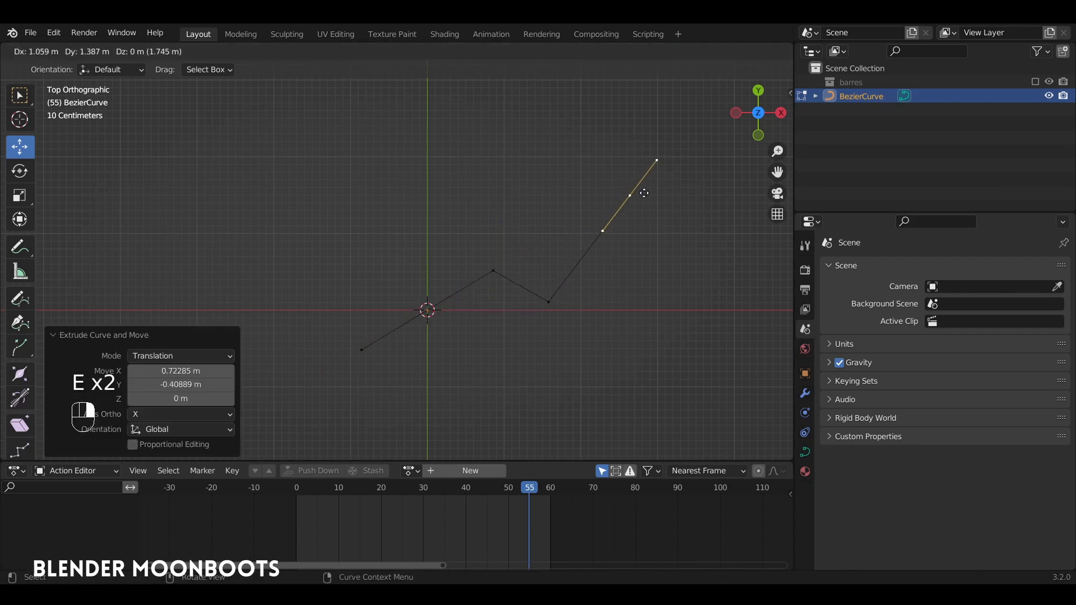
pyautogui.click(649, 192)
pyautogui.press('Tab')
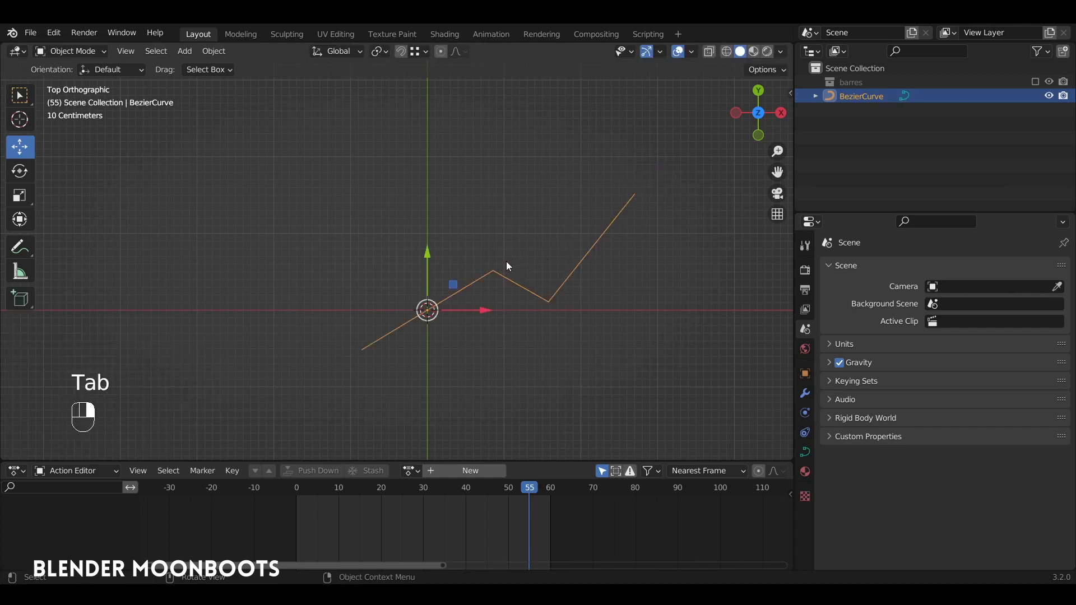
# Add a Bezier circle away from the zigzag, beyond its lower end, and set the handles of all its points to Vector
pyautogui.keyDown('shift'); pyautogui.rightClick(311, 212); pyautogui.keyUp('shift')
pyautogui.hotkey('shift', 'a')
pyautogui.moveTo(345, 225)
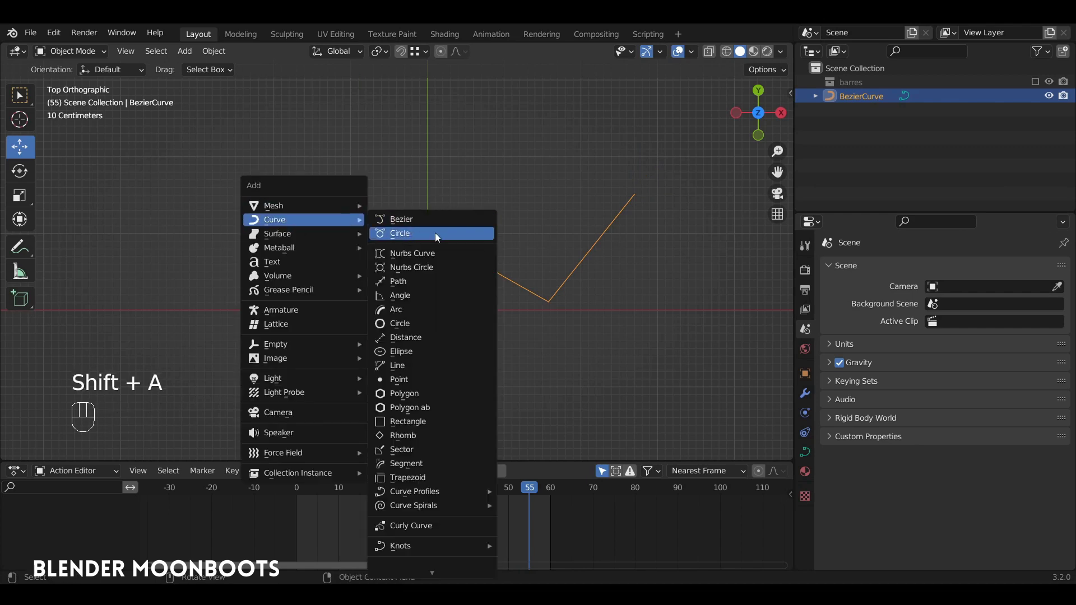
pyautogui.click(437, 234)
pyautogui.press('Tab')
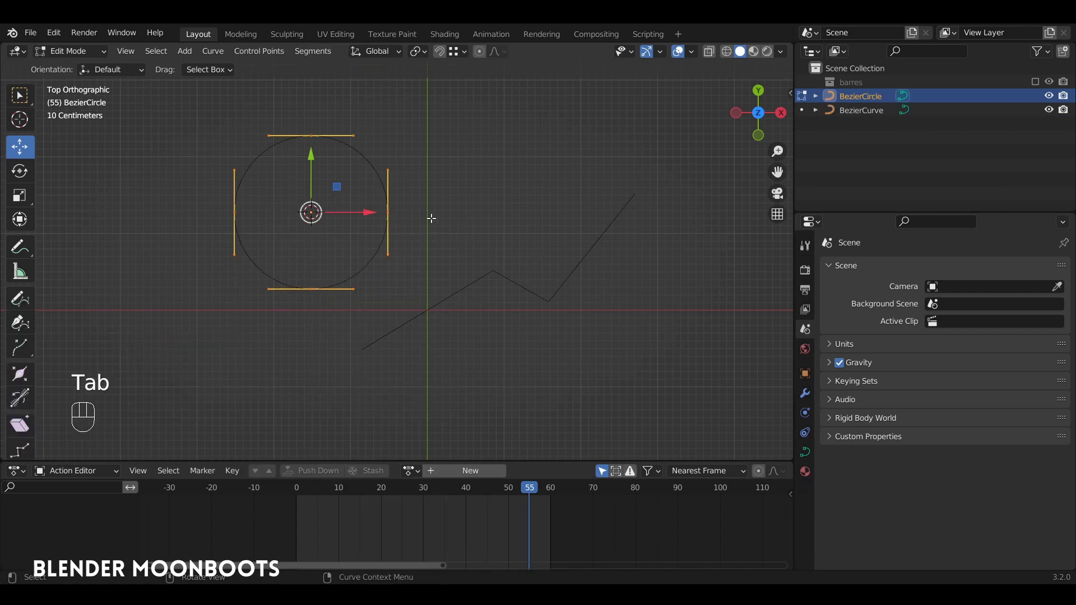
pyautogui.press('v')
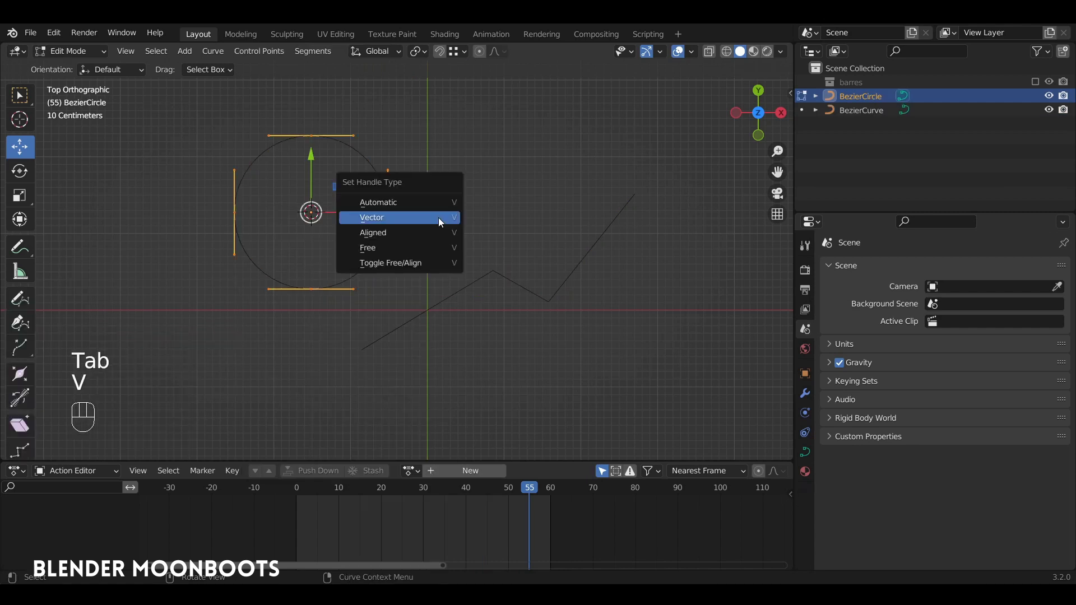
pyautogui.click(440, 219)
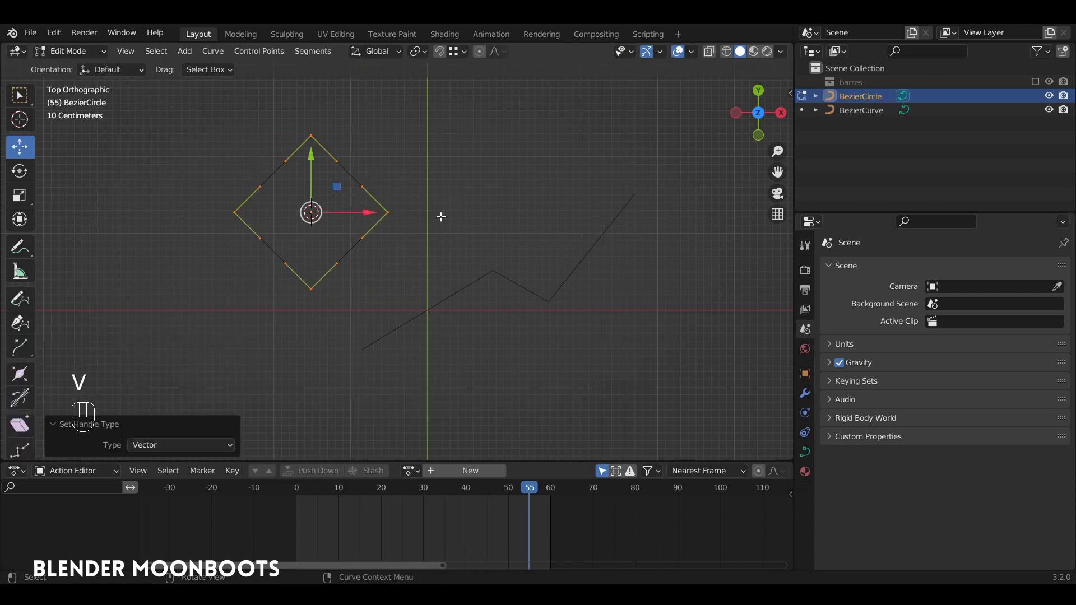
# Rotate the diamond-shaped outline by 45° and scale it down into a small square profile
pyautogui.write('r')
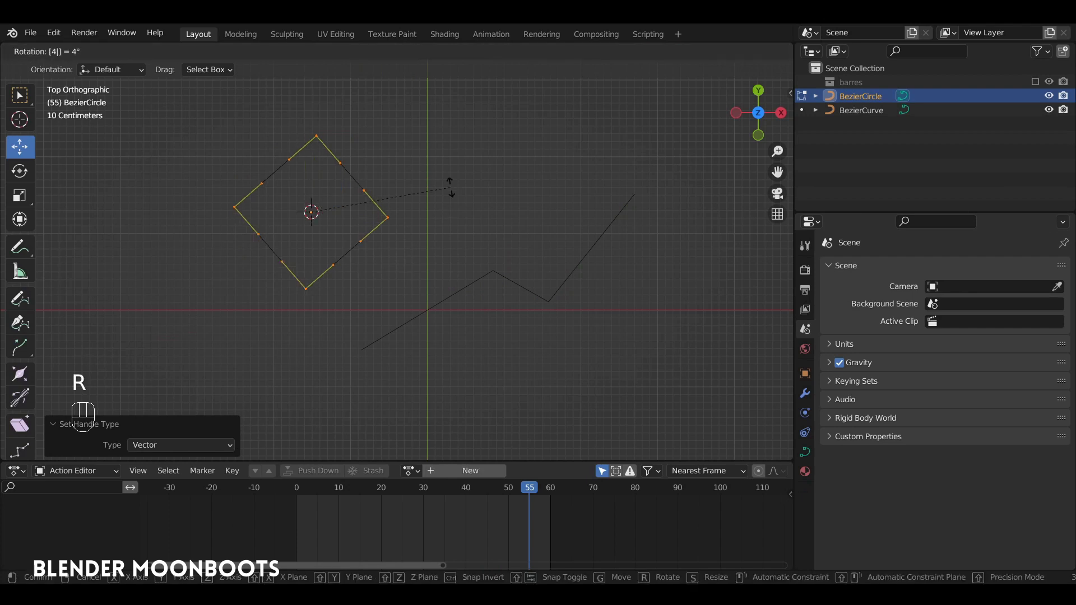
pyautogui.write('45')
pyautogui.press('Return')
pyautogui.press('s')
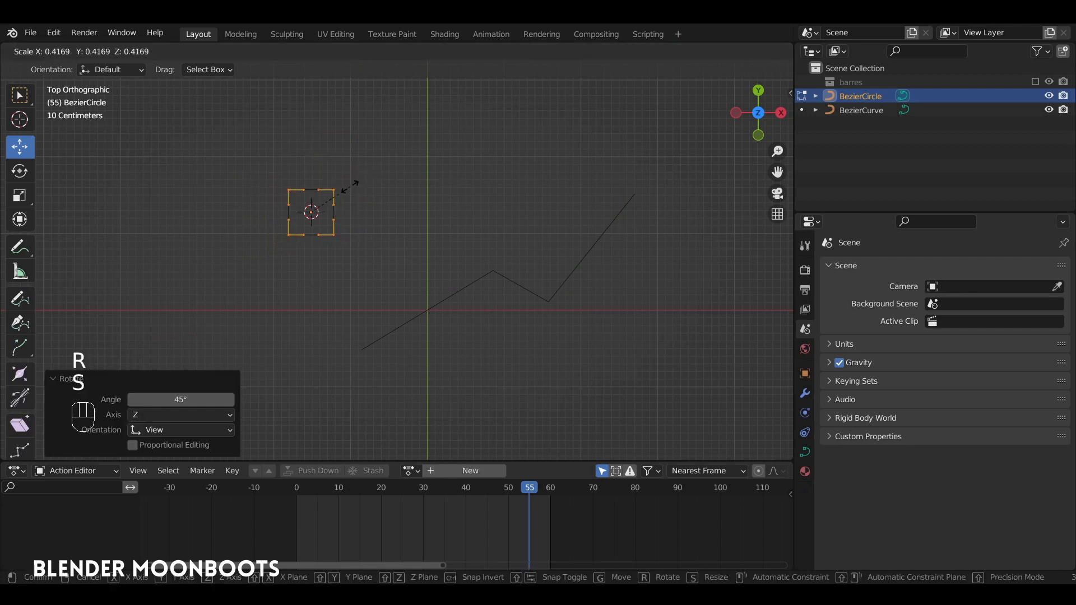
pyautogui.click(336, 196)
pyautogui.press('Tab')
# Set the zigzag curve's bevel to Object mode with the square BezierCircle as its bevel object
pyautogui.keyDown('alt'); pyautogui.moveTo(460, 215); pyautogui.dragTo(433, 157); pyautogui.keyUp('alt')
pyautogui.click(435, 288)
pyautogui.keyDown('alt'); pyautogui.moveTo(435, 288); pyautogui.dragTo(455, 305); pyautogui.keyUp('alt')
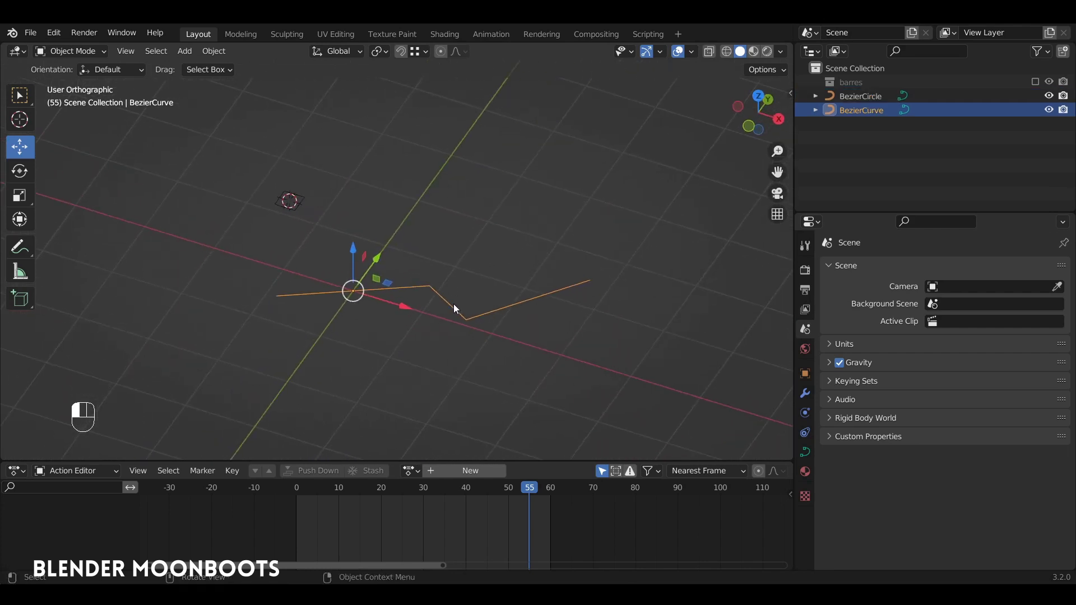
pyautogui.click(806, 453)
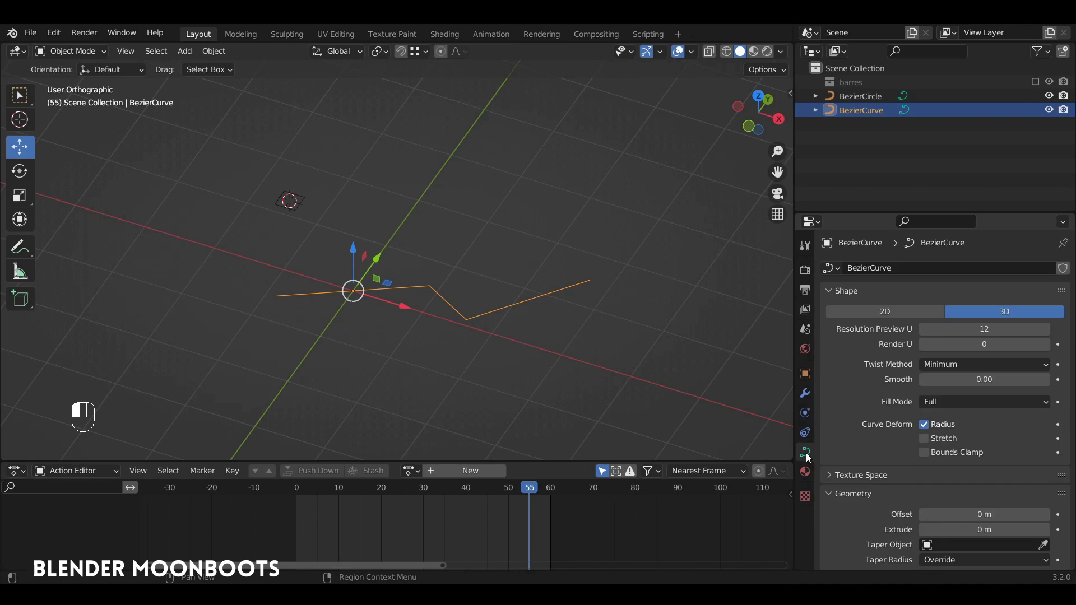
pyautogui.scroll(-8, 852, 452)
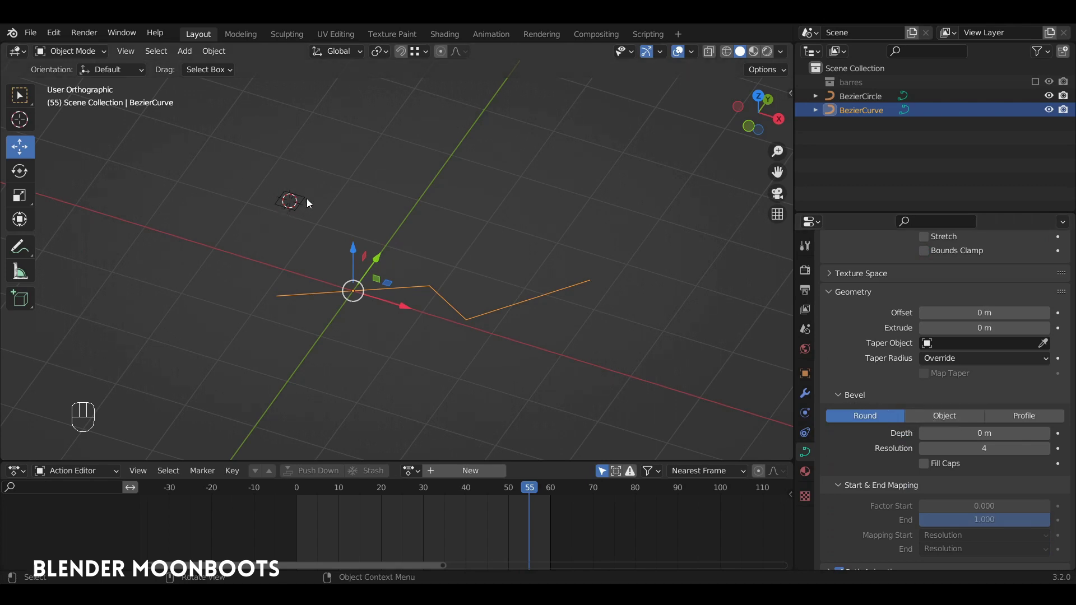
pyautogui.click(942, 416)
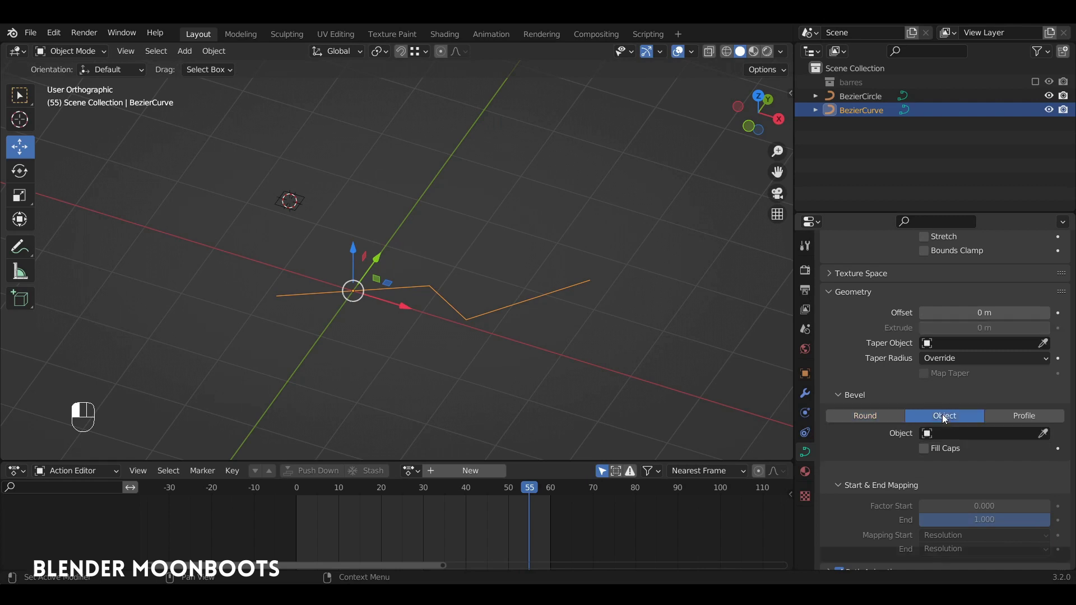
pyautogui.click(1043, 435)
pyautogui.click(283, 202)
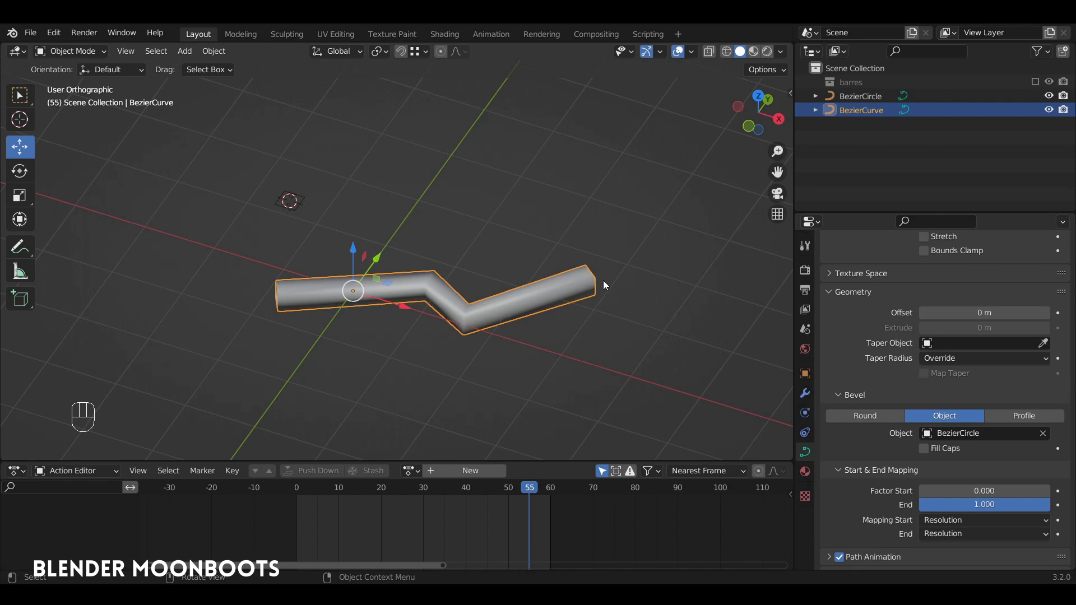
# Apply flat shading to the beveled zigzag curve
pyautogui.moveTo(571, 307)
pyautogui.keyDown('alt'); pyautogui.mouseDown()
pyautogui.moveTo(576, 282)
pyautogui.moveTo(588, 347)
pyautogui.moveTo(577, 306)
pyautogui.mouseUp(); pyautogui.keyUp('alt')
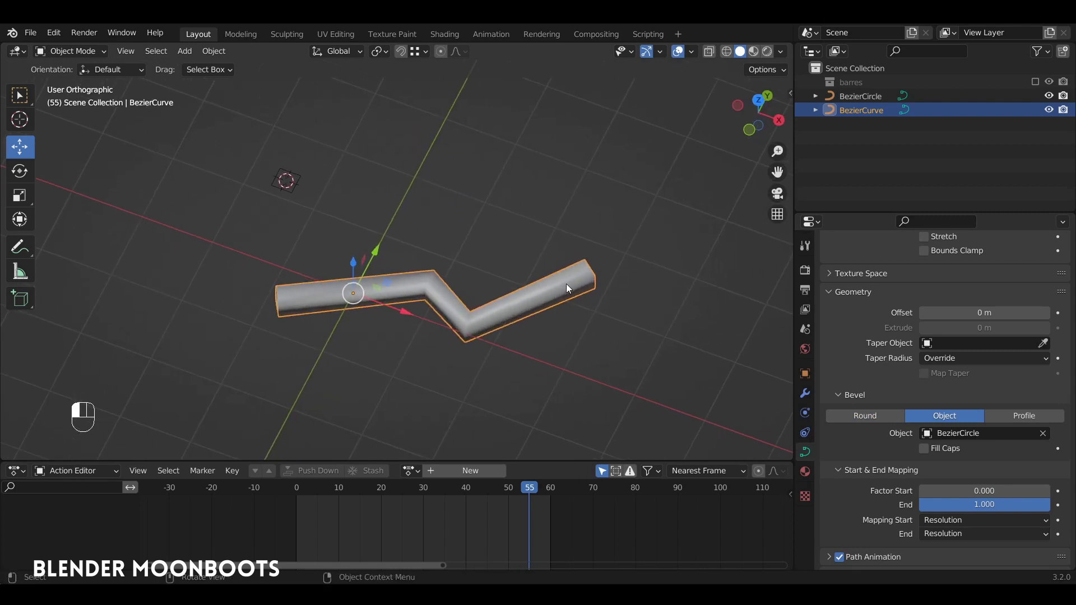
pyautogui.rightClick(566, 285)
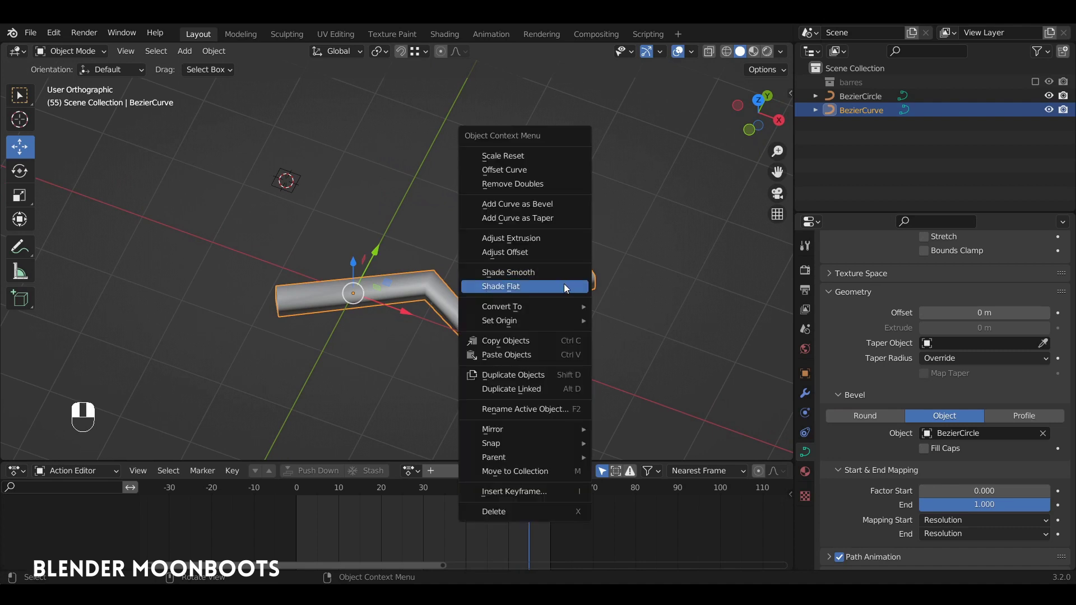
pyautogui.click(564, 286)
pyautogui.moveTo(566, 286)
pyautogui.keyDown('alt'); pyautogui.mouseDown()
pyautogui.moveTo(576, 314)
pyautogui.moveTo(561, 281)
pyautogui.moveTo(573, 238)
pyautogui.mouseUp(); pyautogui.keyUp('alt')
# Switch the zigzag curve's shape from 3D to 2D and inspect the bar from an angle
pyautogui.press('KP_7')
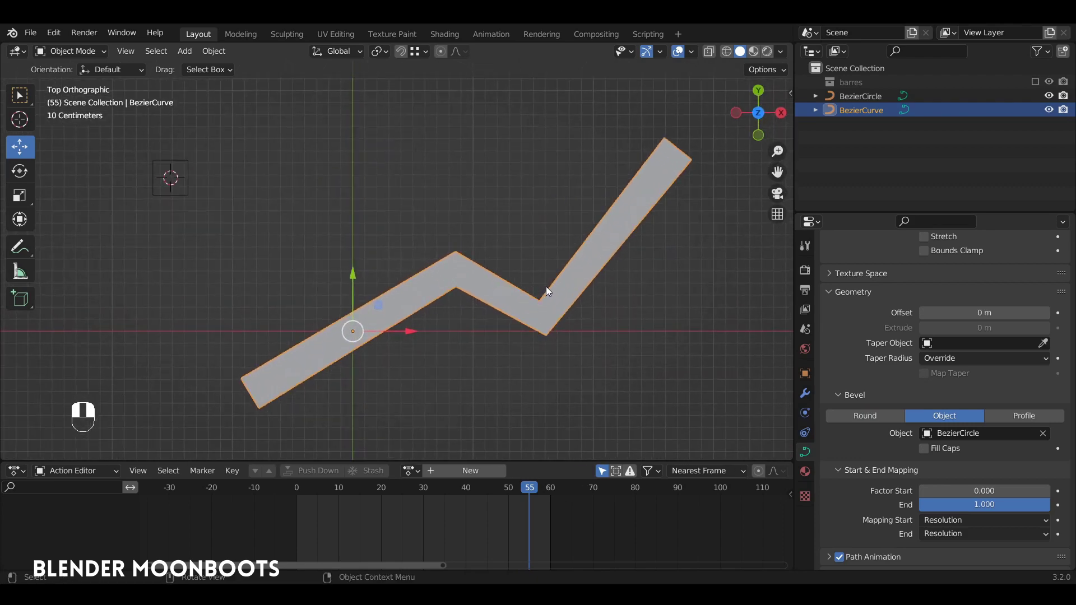
pyautogui.scroll(8, 867, 263)
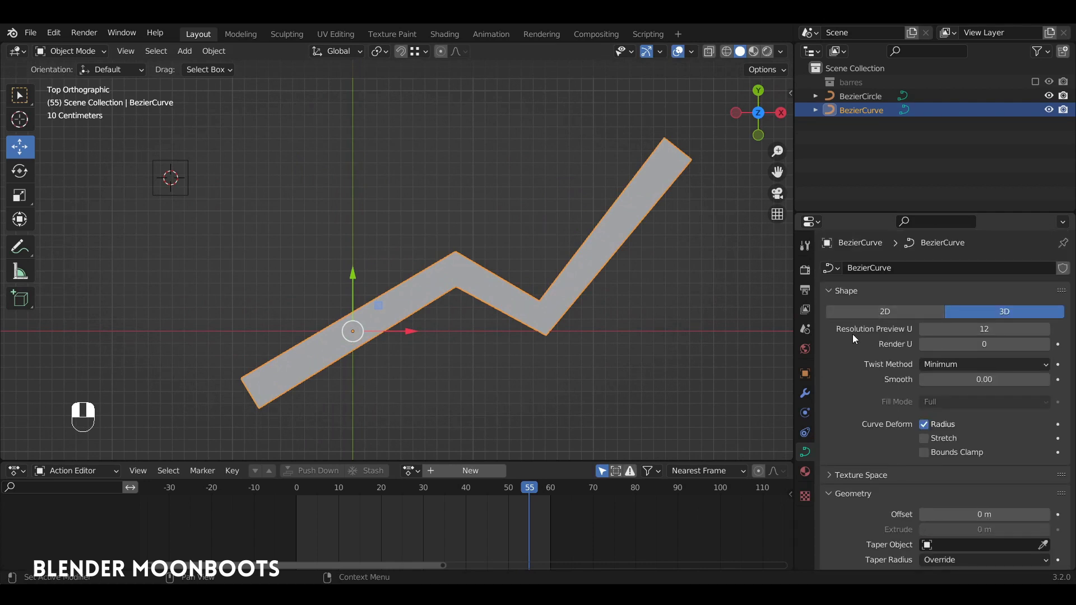
pyautogui.click(885, 311)
pyautogui.keyDown('alt'); pyautogui.moveTo(680, 281); pyautogui.dragTo(610, 242, button='middle'); pyautogui.keyUp('alt')
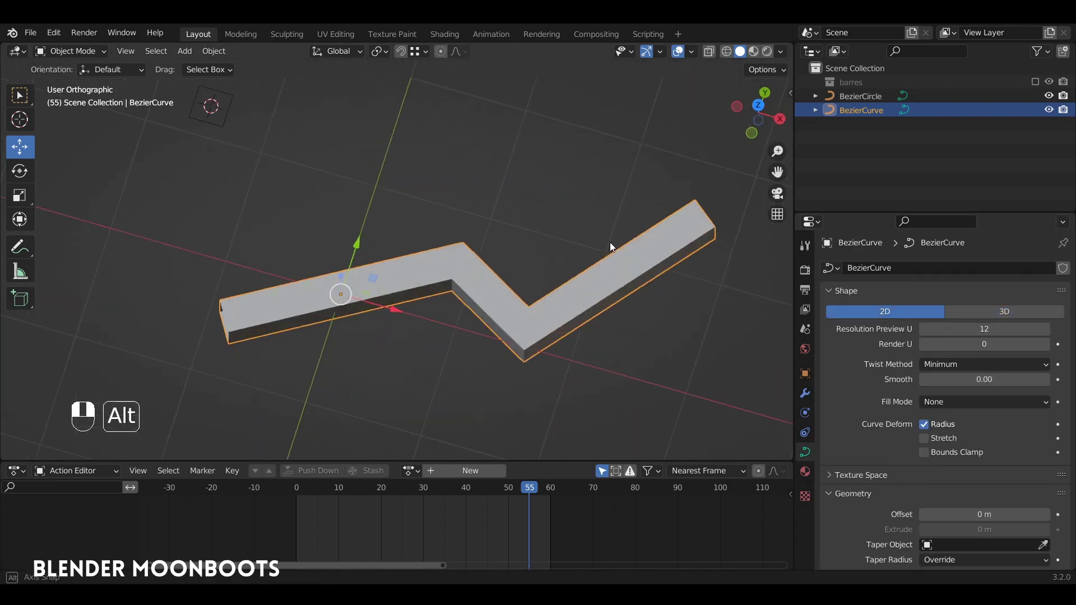
pyautogui.moveTo(610, 242)
pyautogui.keyDown('alt'); pyautogui.mouseDown()
pyautogui.moveTo(607, 218)
pyautogui.moveTo(618, 254)
pyautogui.moveTo(601, 249)
pyautogui.mouseUp(); pyautogui.keyUp('alt')
pyautogui.press('Tab')
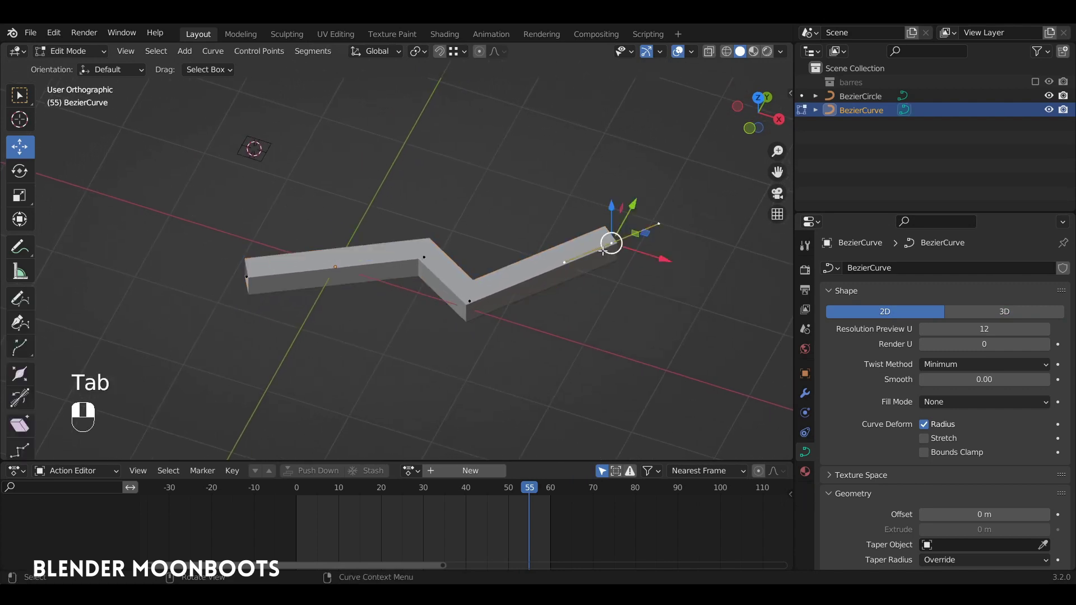
pyautogui.press('a')
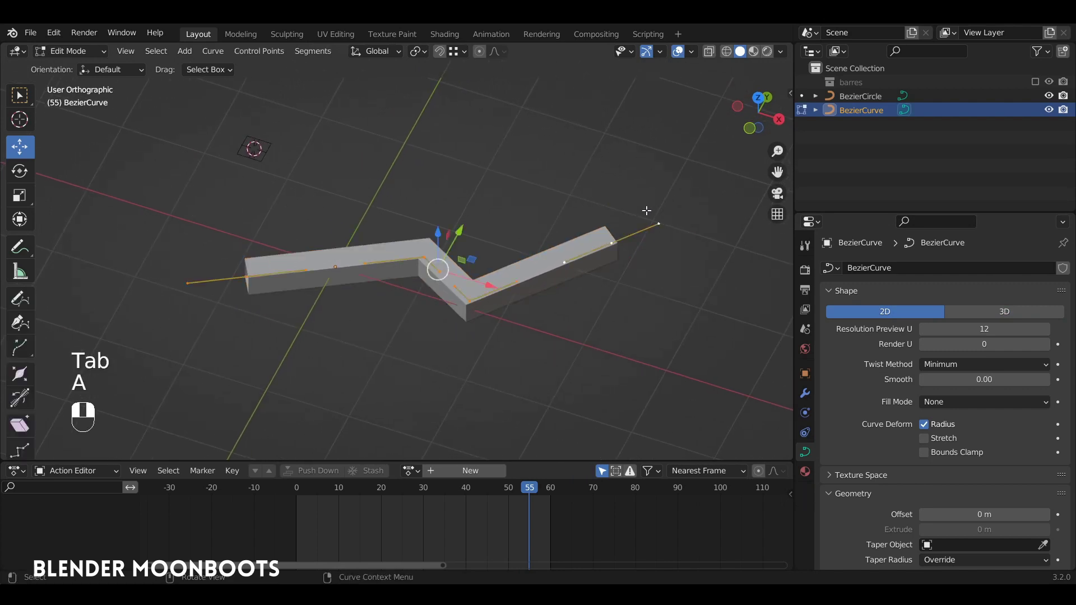
pyautogui.write('rx90')
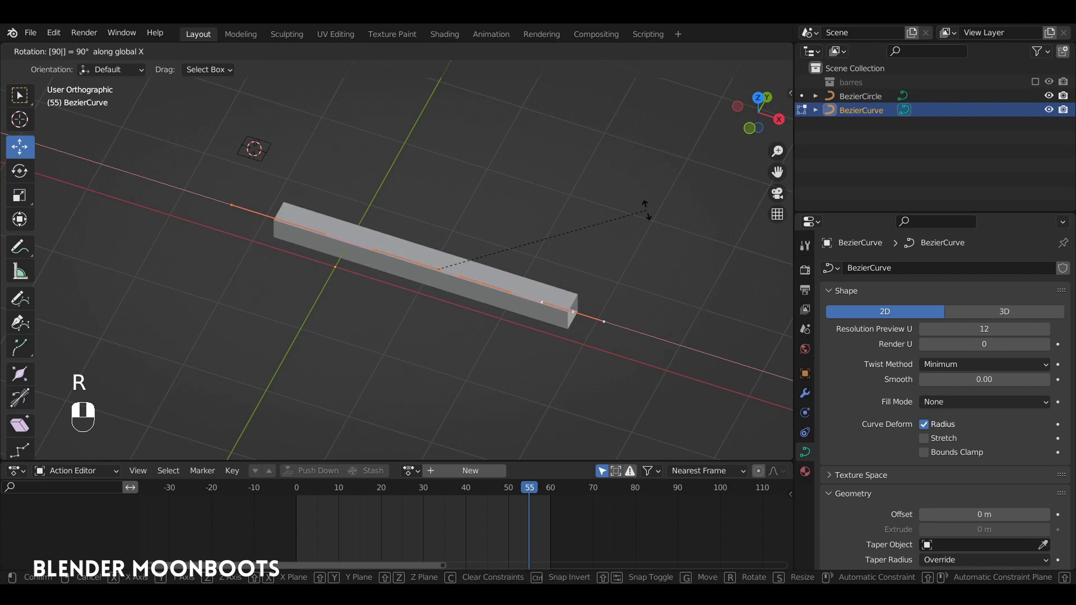
pyautogui.press('ctrl')
pyautogui.press('Escape')
pyautogui.press('Tab')
# Rotate the whole zigzag curve object 90° about the global X axis and check it from the front
pyautogui.moveTo(570, 219)
pyautogui.keyDown('alt'); pyautogui.mouseDown()
pyautogui.moveTo(558, 199)
pyautogui.moveTo(561, 209)
pyautogui.mouseUp(); pyautogui.keyUp('alt')
pyautogui.press('r')
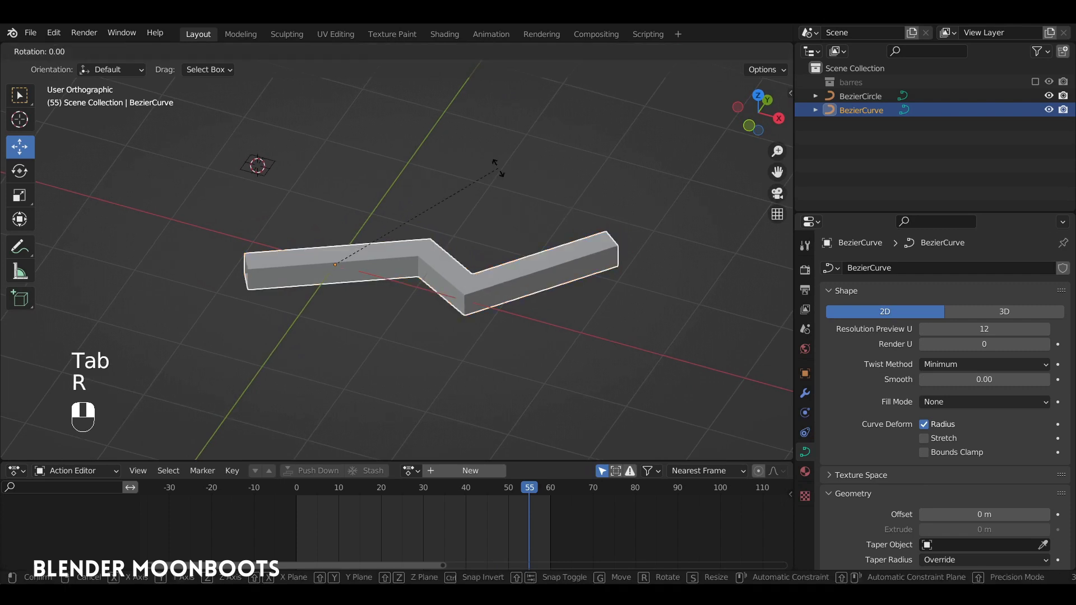
pyautogui.press('x')
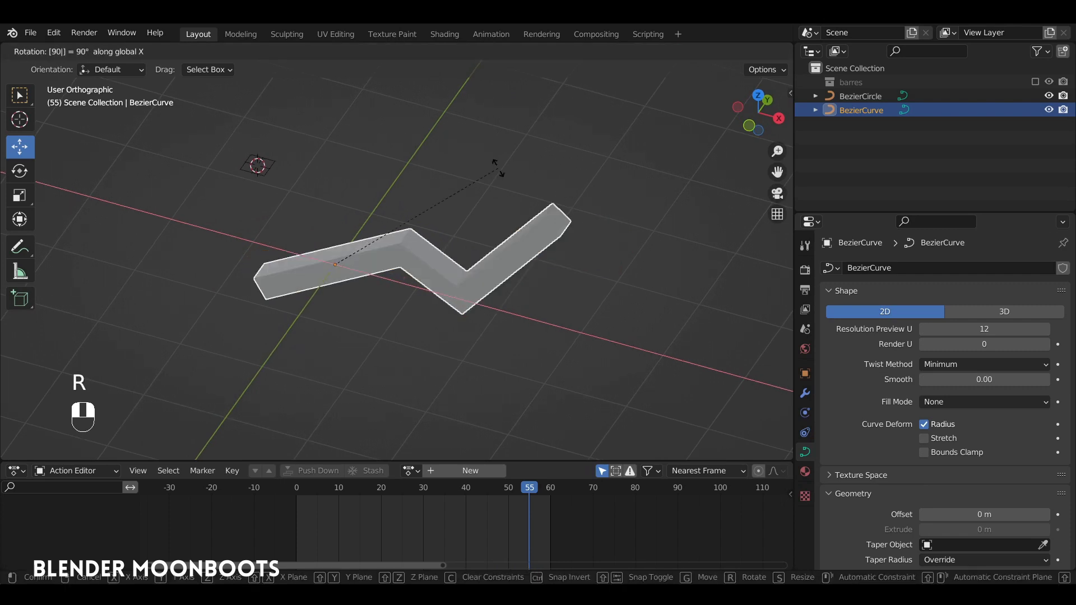
pyautogui.click(498, 168)
pyautogui.press('KP_1')
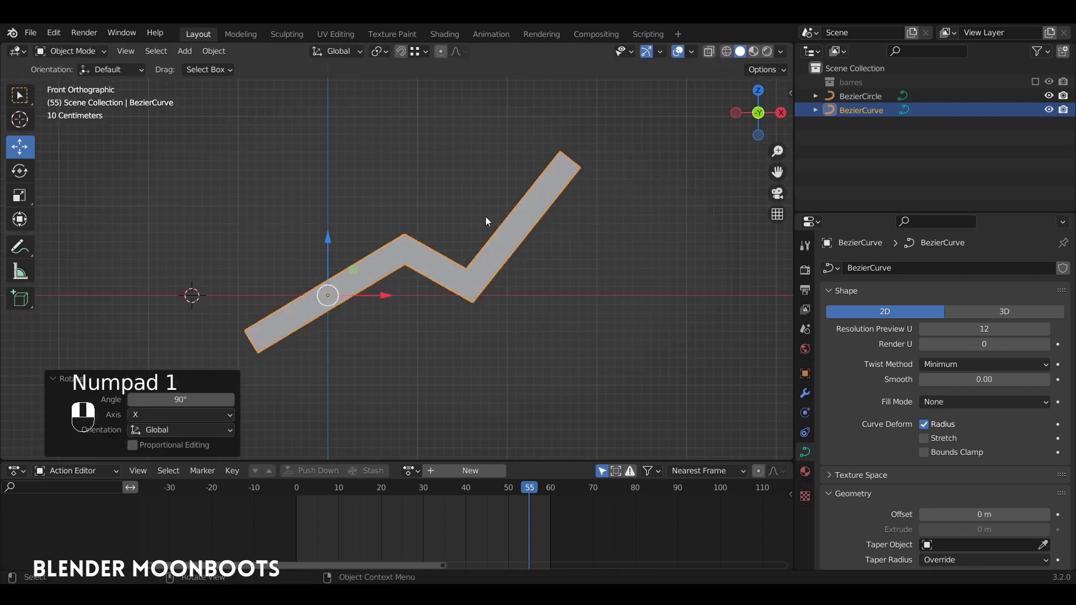
pyautogui.moveTo(521, 186); pyautogui.dragTo(637, 179, button='middle')
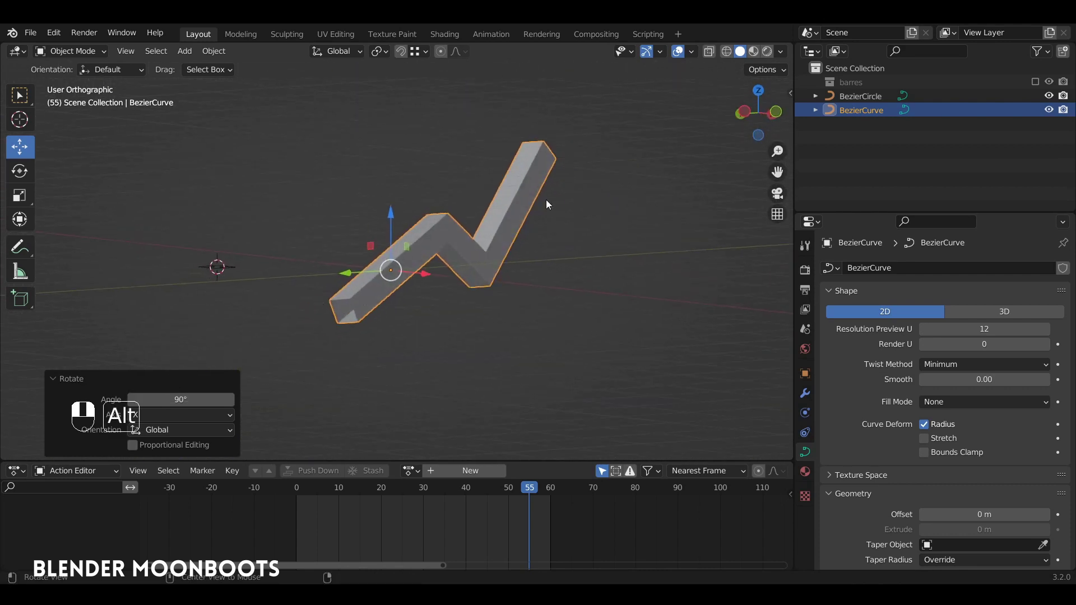
pyautogui.moveTo(546, 200); pyautogui.dragTo(575, 224, button='middle')
# Enable Fill Caps in the zigzag curve's bevel settings to close its ends
pyautogui.scroll(-8, 893, 369)
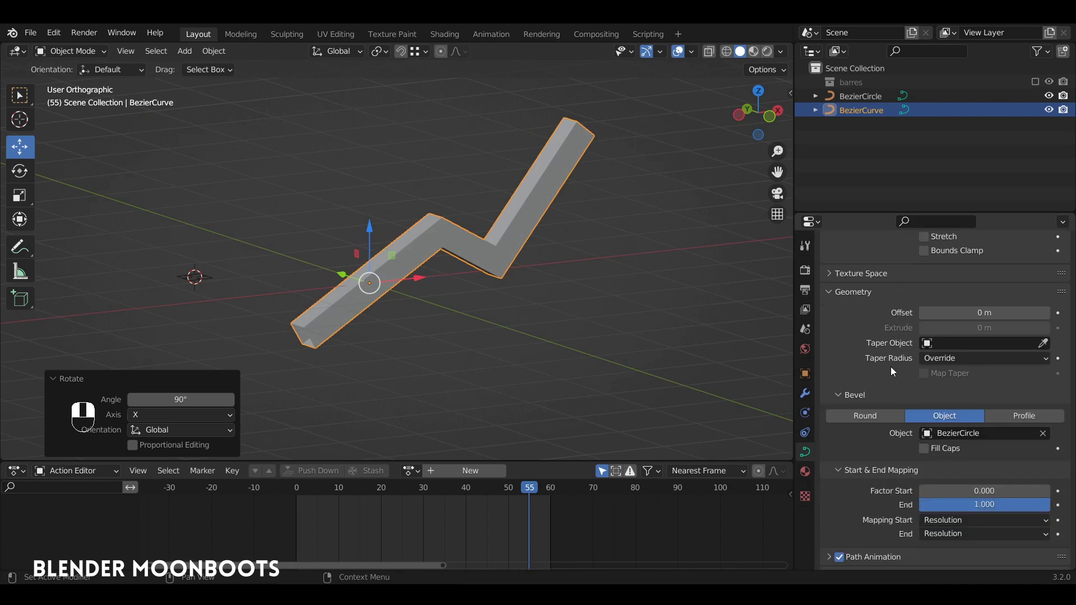
pyautogui.scroll(-2, 897, 364)
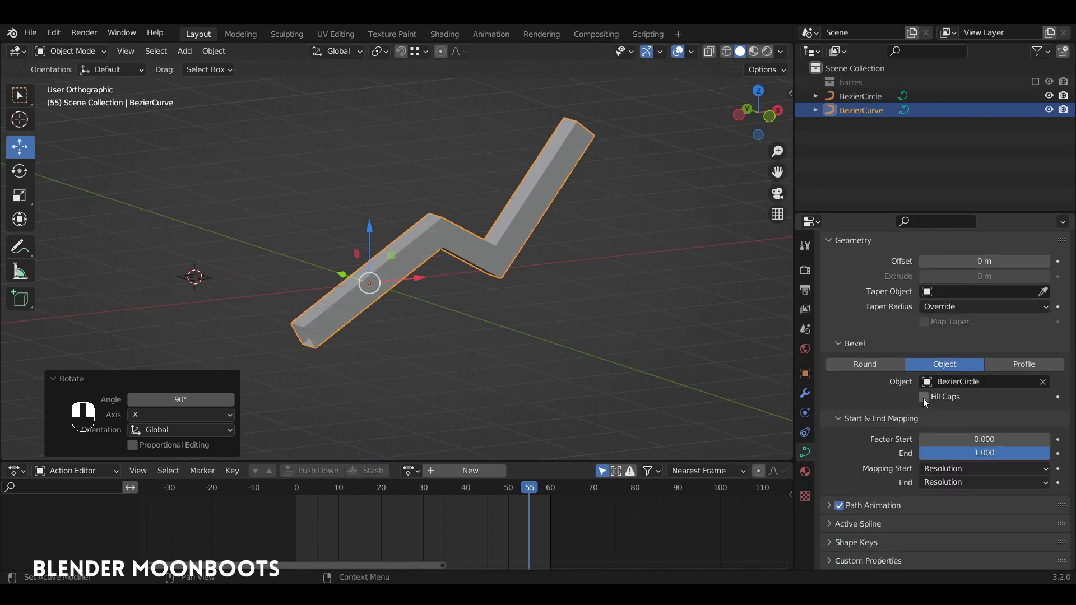
pyautogui.keyDown('alt'); pyautogui.moveTo(560, 281); pyautogui.dragTo(610, 301); pyautogui.keyUp('alt')
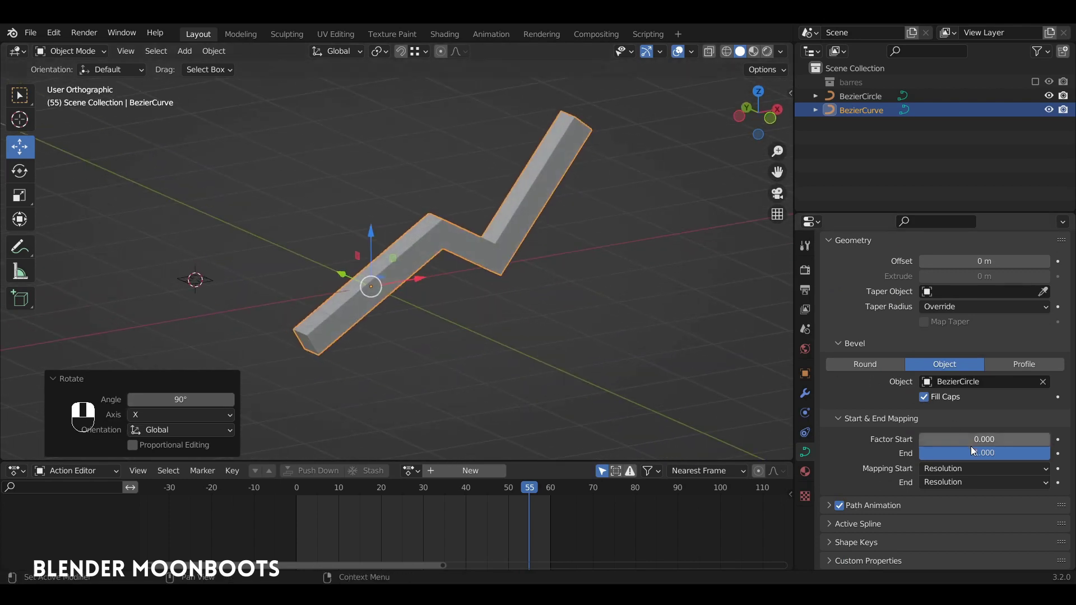
# Test the curve's growth by varying its bevel End mapping factor, returning it to 1.000
pyautogui.moveTo(998, 453)
pyautogui.mouseDown()
pyautogui.moveTo(876, 464)
pyautogui.moveTo(1010, 441)
pyautogui.mouseUp()
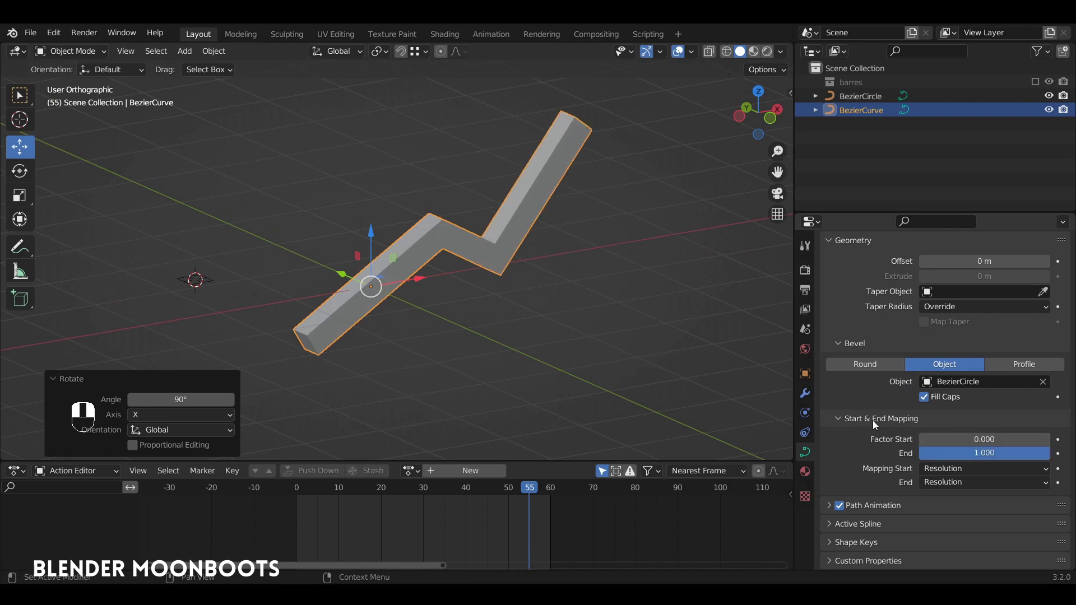
pyautogui.moveTo(972, 453); pyautogui.dragTo(931, 446)
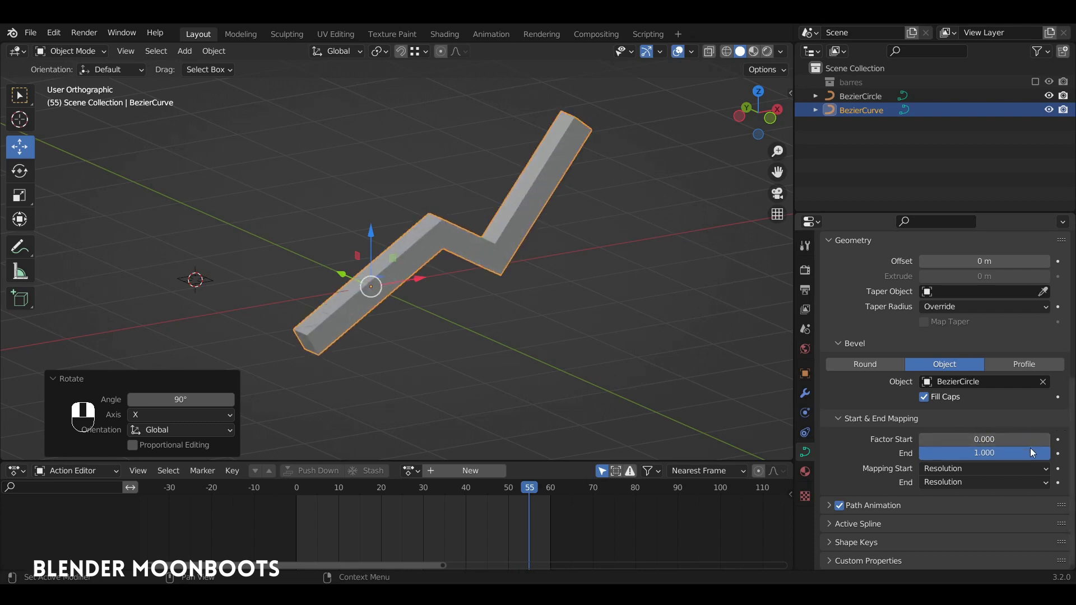
pyautogui.moveTo(1030, 451)
pyautogui.mouseDown()
pyautogui.moveTo(879, 466)
pyautogui.moveTo(1018, 442)
pyautogui.moveTo(928, 454)
pyautogui.moveTo(1052, 448)
pyautogui.mouseUp()
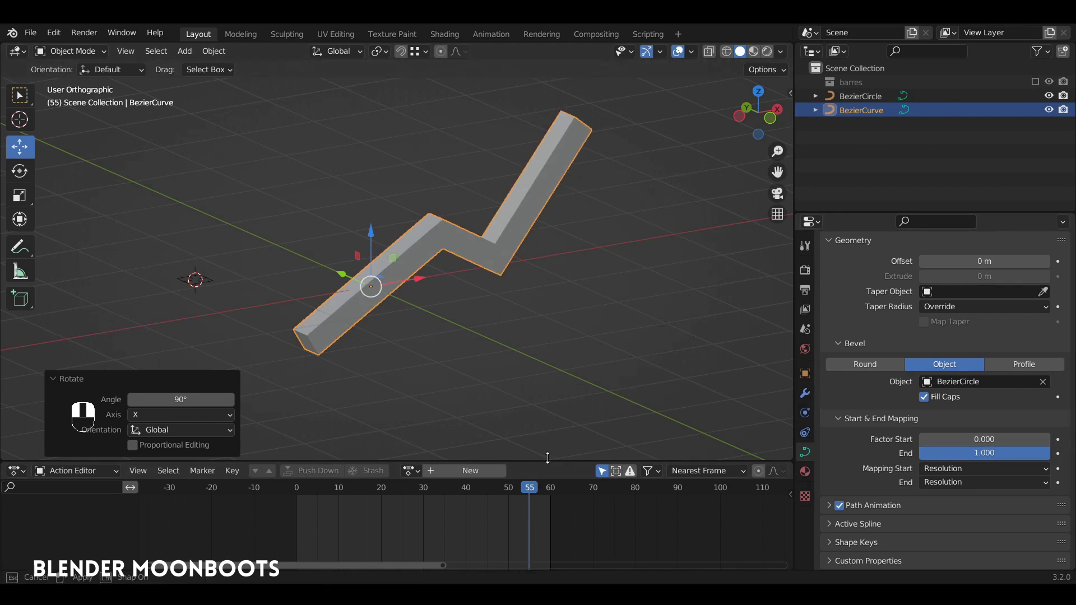
# Switch the Action Editor to the Dope Sheet and keyframe the curve's bevel End factor at 0.000 on frame 0
pyautogui.moveTo(548, 462); pyautogui.dragTo(542, 448)
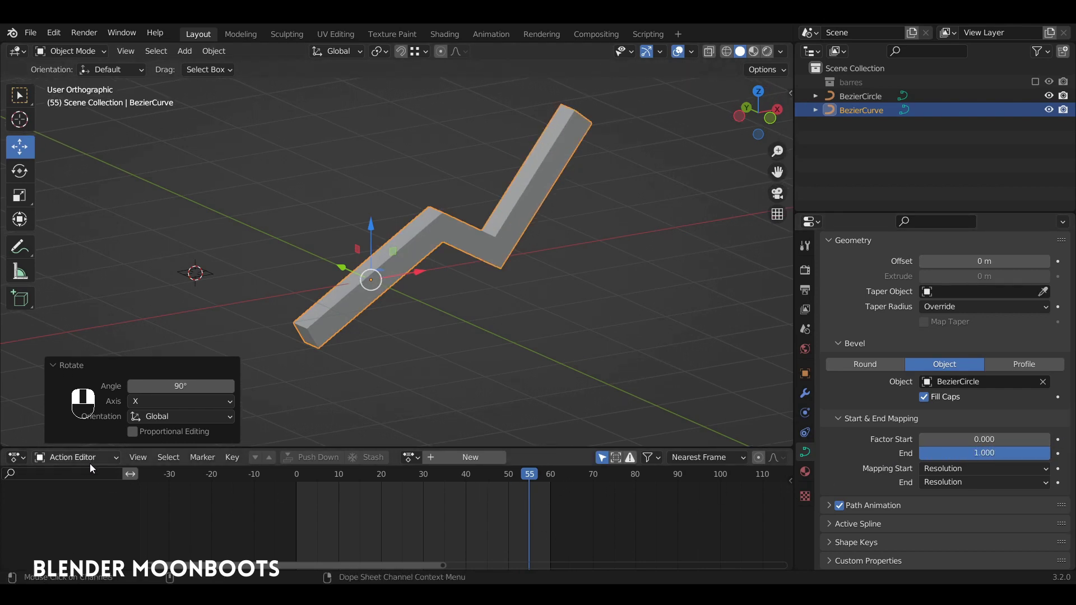
pyautogui.click(75, 459)
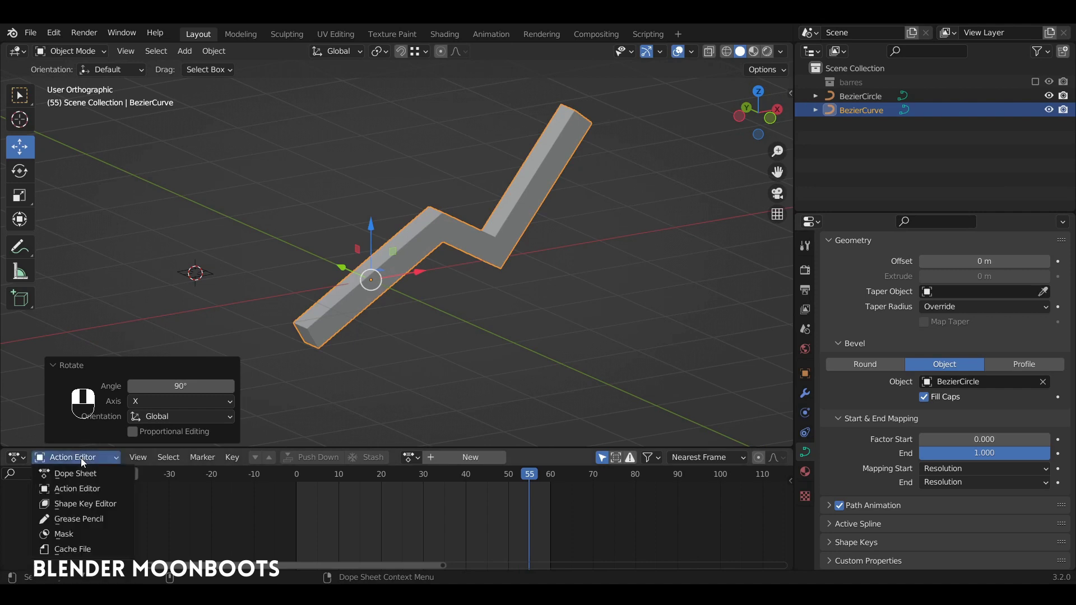
pyautogui.click(85, 472)
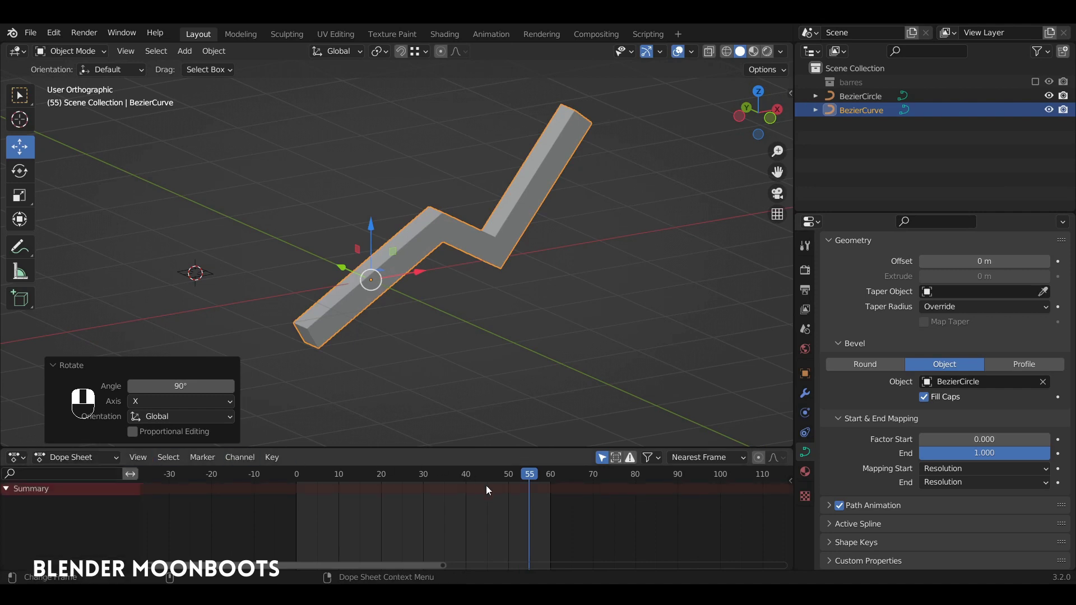
pyautogui.moveTo(528, 476); pyautogui.dragTo(298, 492)
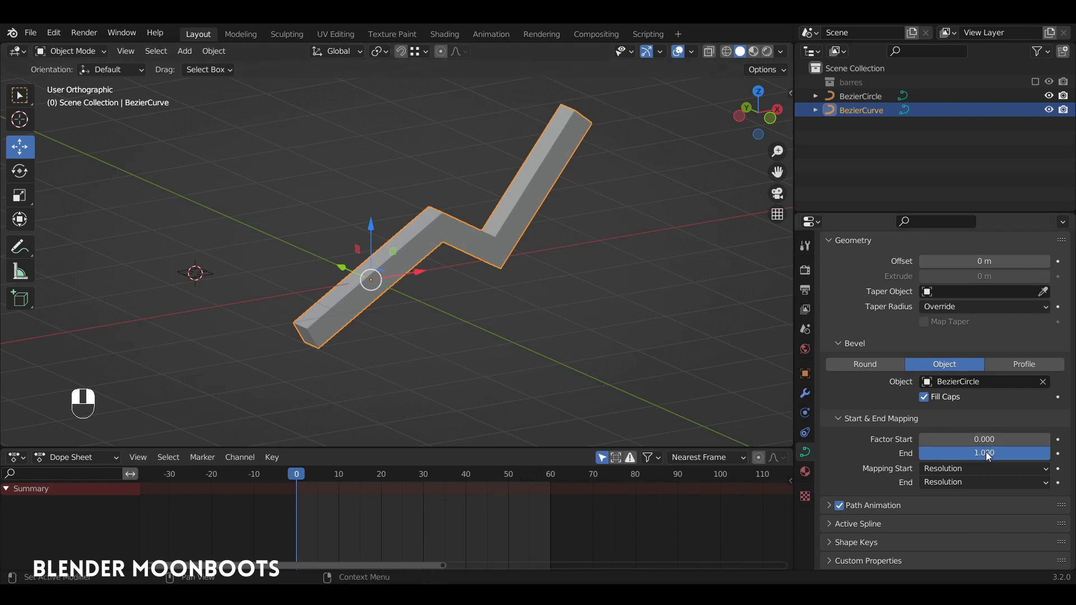
pyautogui.moveTo(988, 457); pyautogui.dragTo(819, 484)
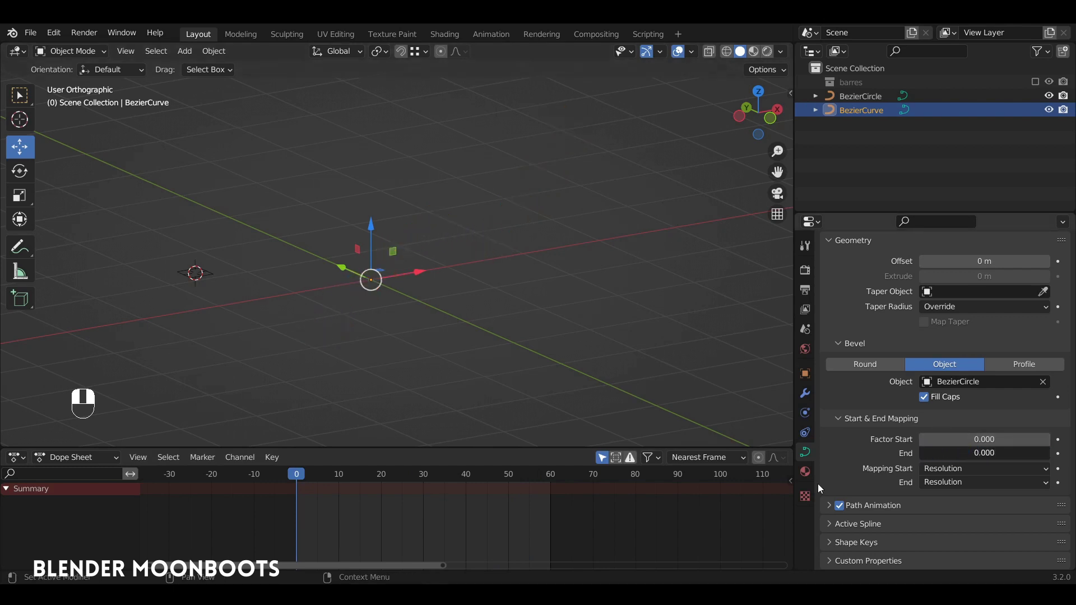
pyautogui.press('i')
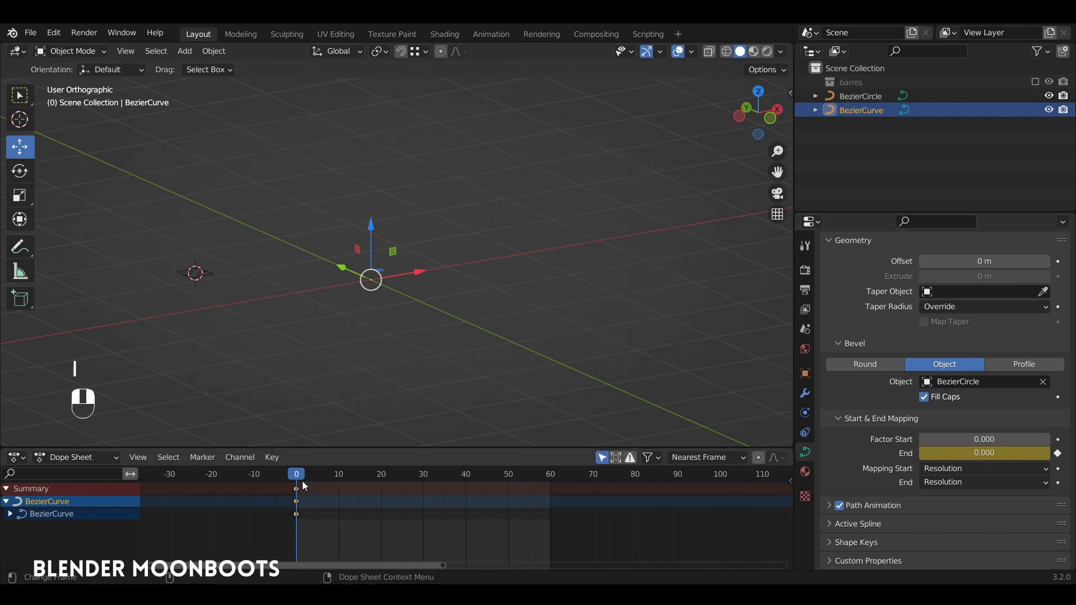
# Keyframe the curve's bevel End factor at 1.000 on frame 30
pyautogui.moveTo(297, 479); pyautogui.dragTo(423, 490)
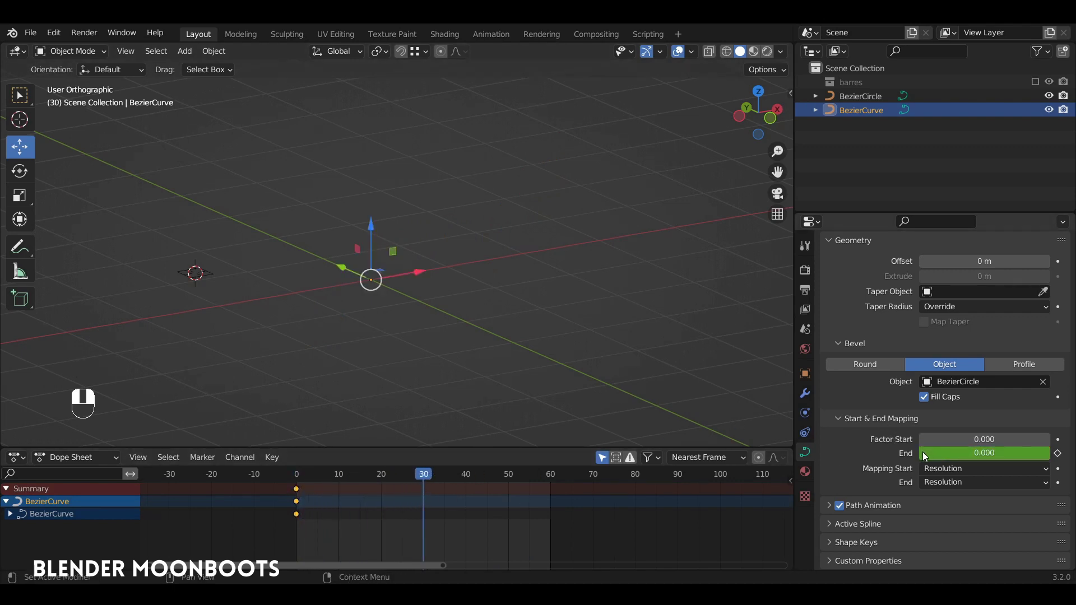
pyautogui.moveTo(923, 452); pyautogui.dragTo(980, 449)
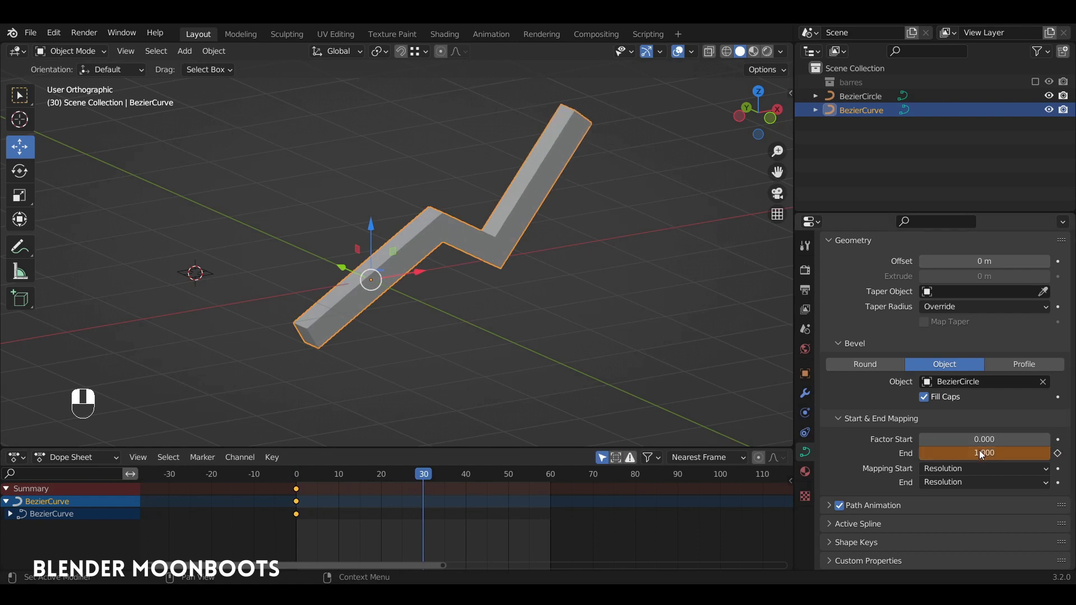
pyautogui.press('i')
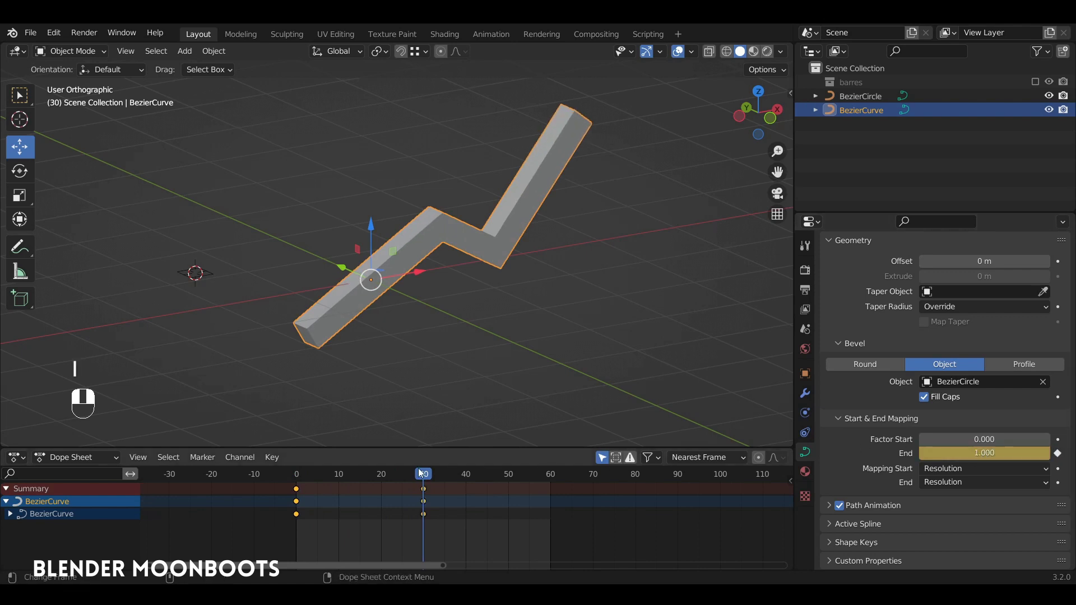
# Play the line's growth animation in front view and return to frame 0
pyautogui.moveTo(419, 469); pyautogui.dragTo(277, 503)
pyautogui.press('KP_1')
pyautogui.press('space')
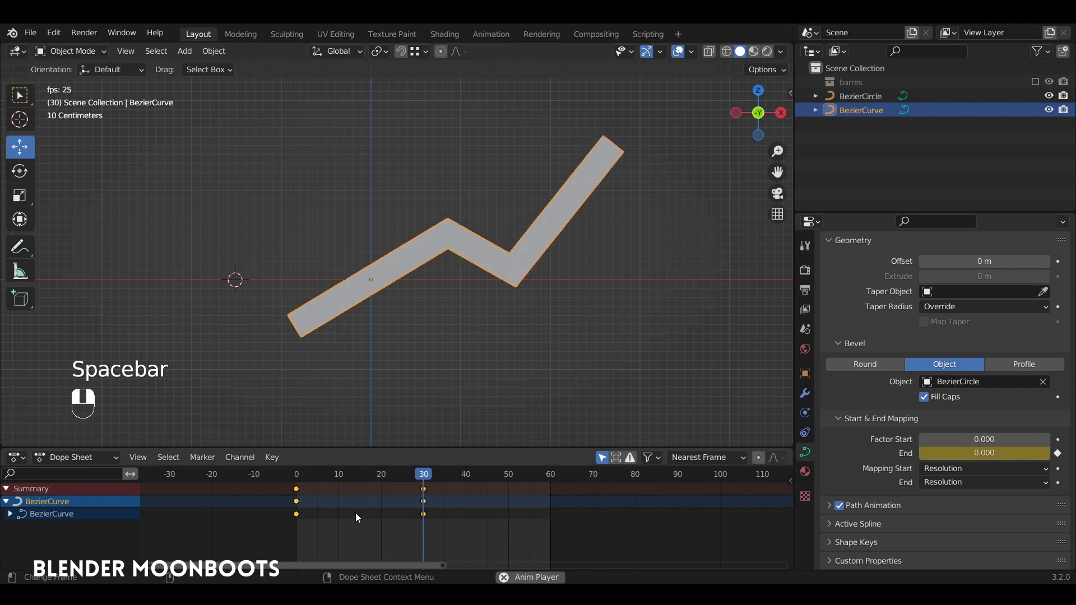
pyautogui.press('space')
pyautogui.click(298, 480)
pyautogui.keyDown('ctrl'); pyautogui.keyDown('alt'); pyautogui.moveTo(347, 239); pyautogui.dragTo(376, 225, button='middle'); pyautogui.keyUp('alt'); pyautogui.keyUp('ctrl')
pyautogui.moveTo(303, 476)
pyautogui.mouseDown()
pyautogui.moveTo(399, 462)
pyautogui.moveTo(293, 490)
pyautogui.mouseUp()
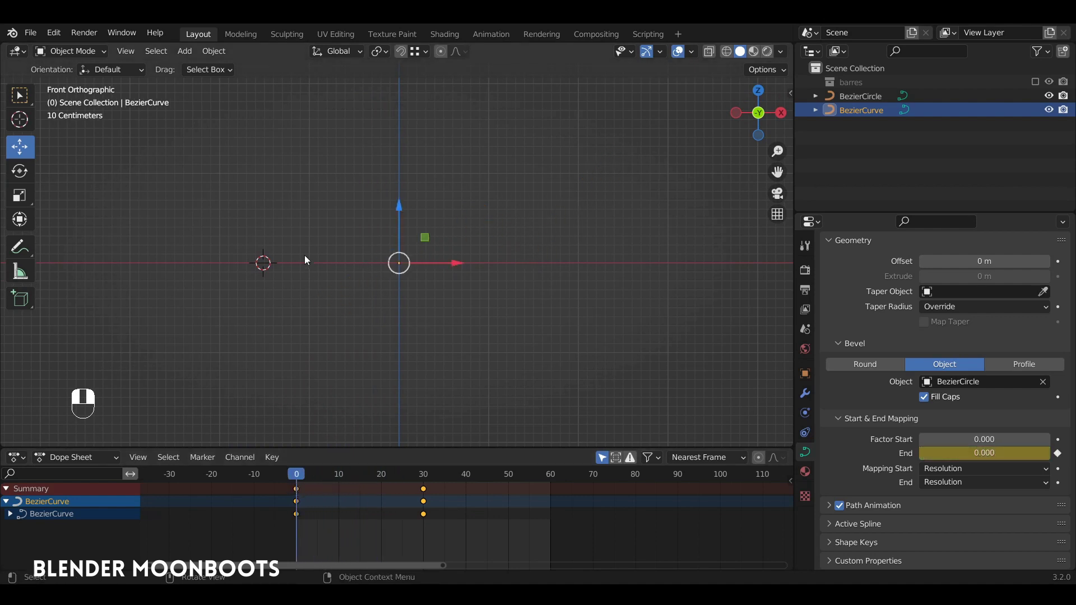
# Add a cube and scale its mesh down to about 0.3 in Edit Mode
pyautogui.hotkey('shift', 'a')
pyautogui.moveTo(280, 226)
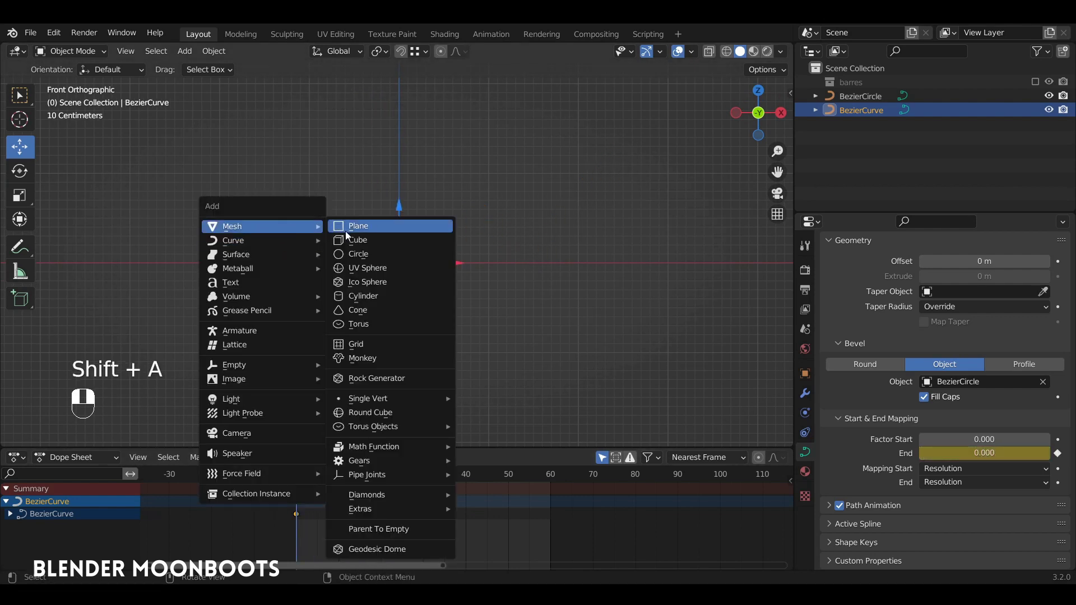
pyautogui.click(379, 240)
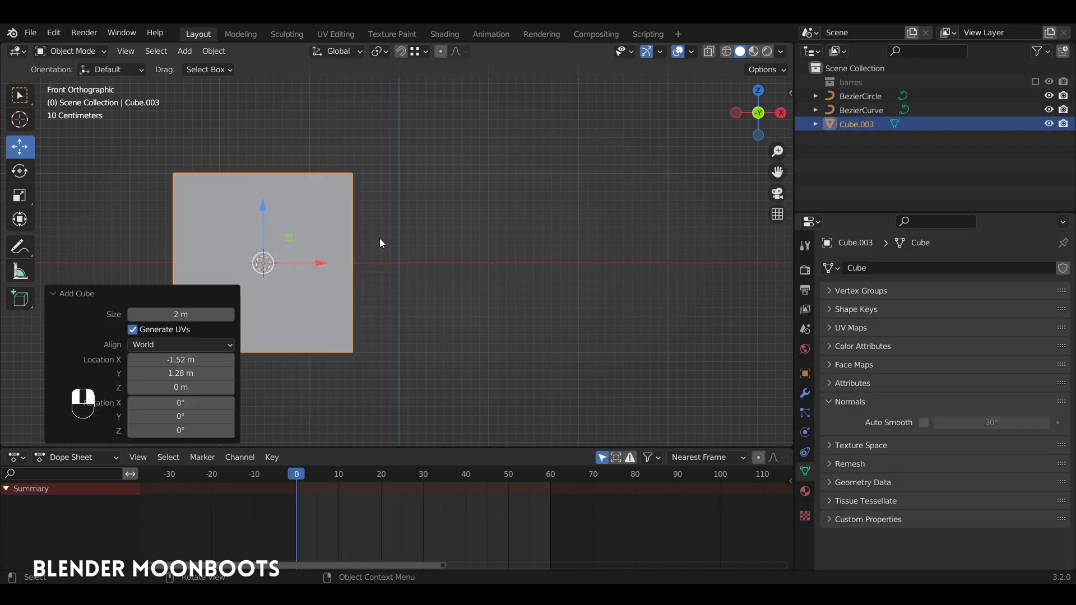
pyautogui.keyDown('alt'); pyautogui.moveTo(387, 233); pyautogui.dragTo(460, 206); pyautogui.keyUp('alt')
pyautogui.press('Tab')
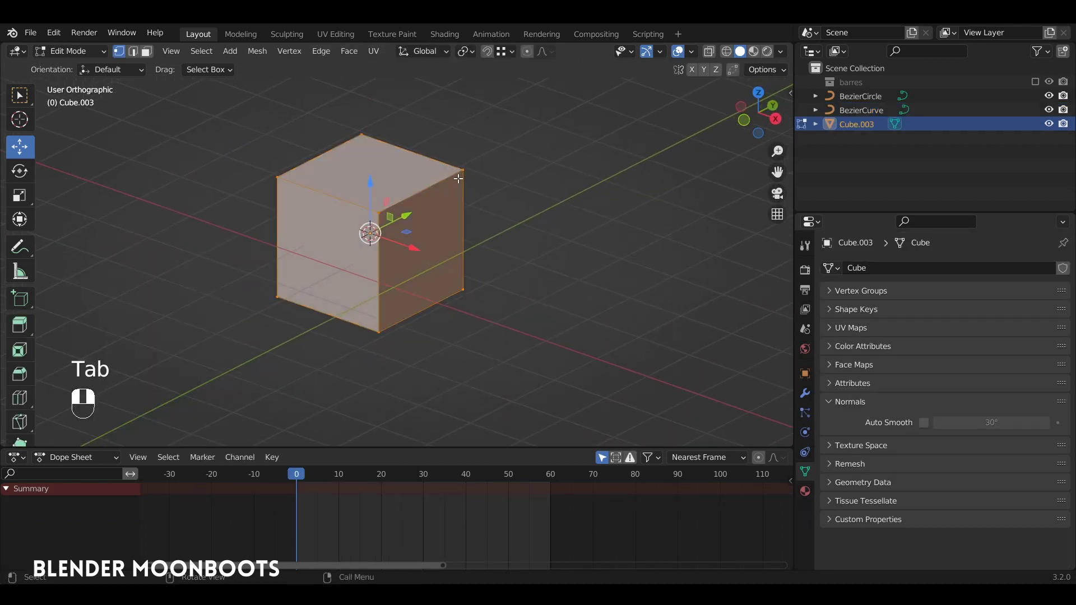
pyautogui.press('s')
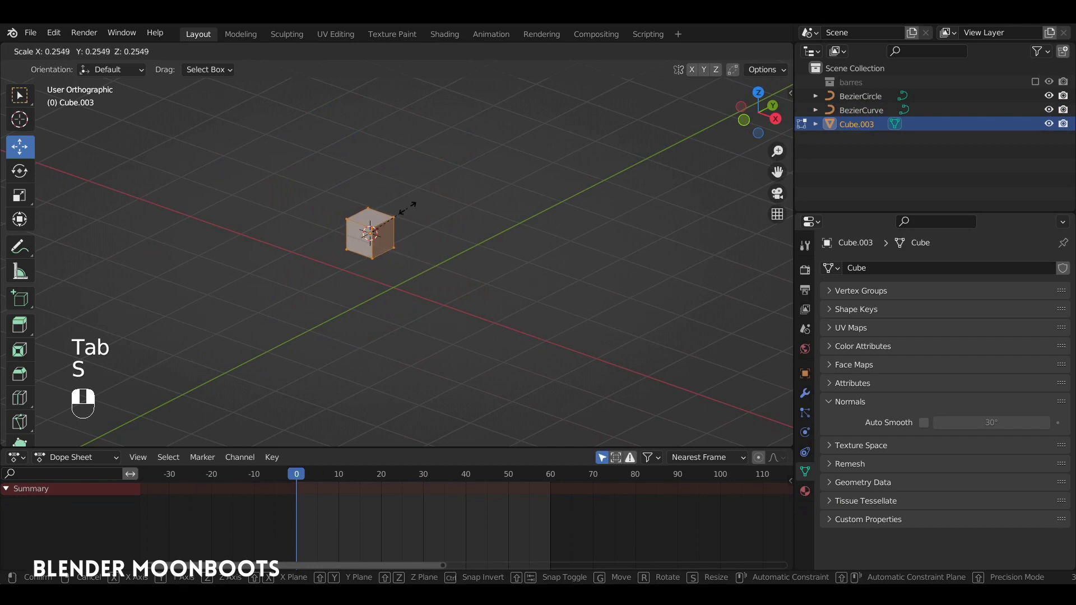
pyautogui.click(417, 208)
# Shape the small cube into an arrowhead by scaling its +X face to about 0.1 along Z
pyautogui.click(372, 226)
pyautogui.keyDown('shift'); pyautogui.click(398, 216); pyautogui.keyUp('shift')
pyautogui.keyDown('shift'); pyautogui.click(398, 251); pyautogui.keyUp('shift')
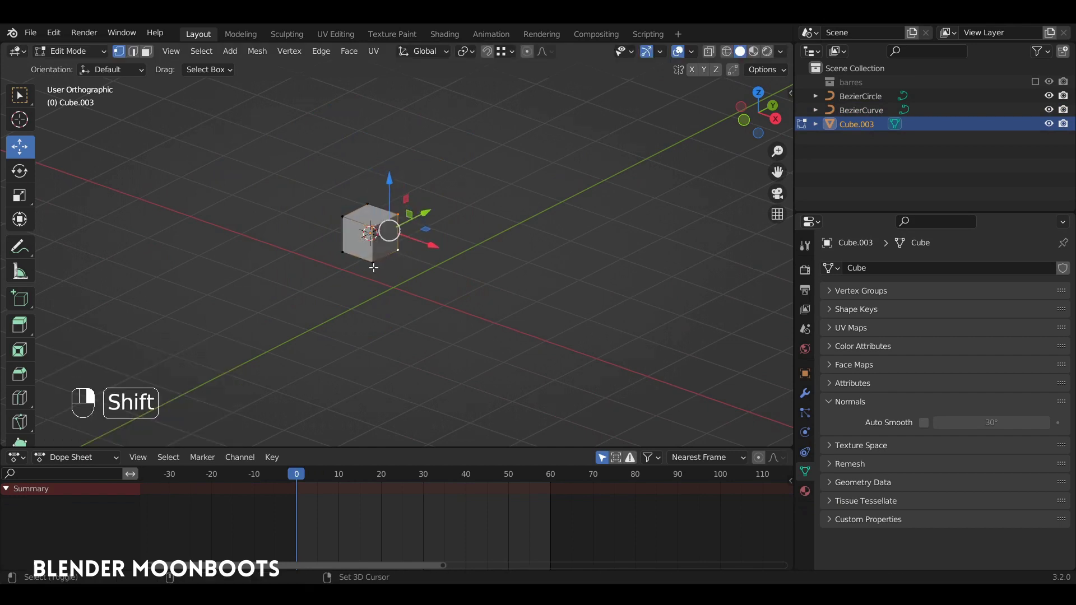
pyautogui.keyDown('shift'); pyautogui.click(372, 264); pyautogui.keyUp('shift')
pyautogui.keyDown('alt'); pyautogui.moveTo(399, 248); pyautogui.dragTo(443, 202); pyautogui.keyUp('alt')
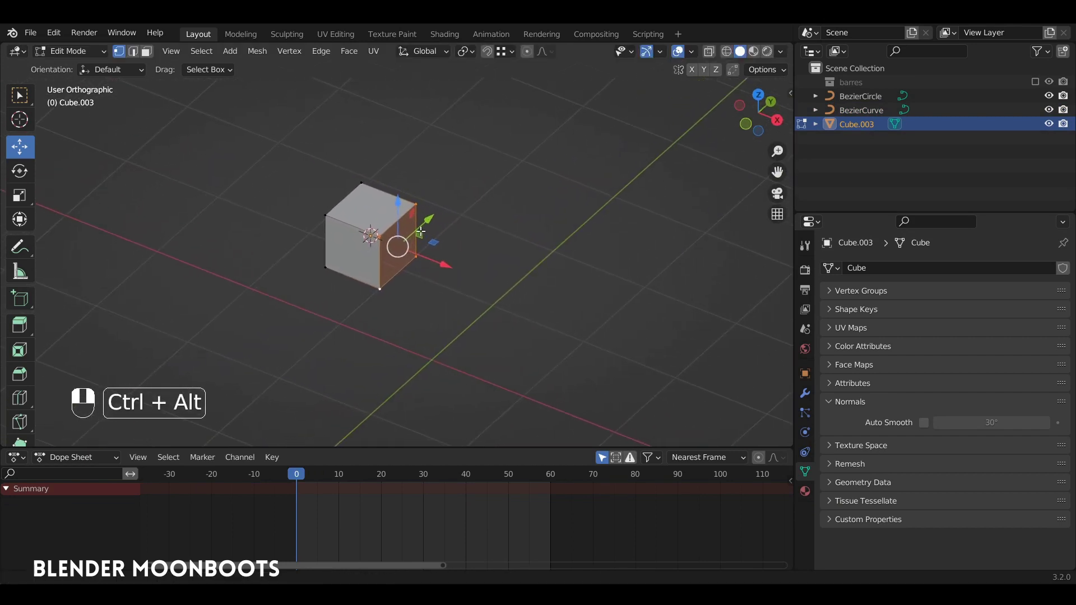
pyautogui.press('s')
pyautogui.press('z')
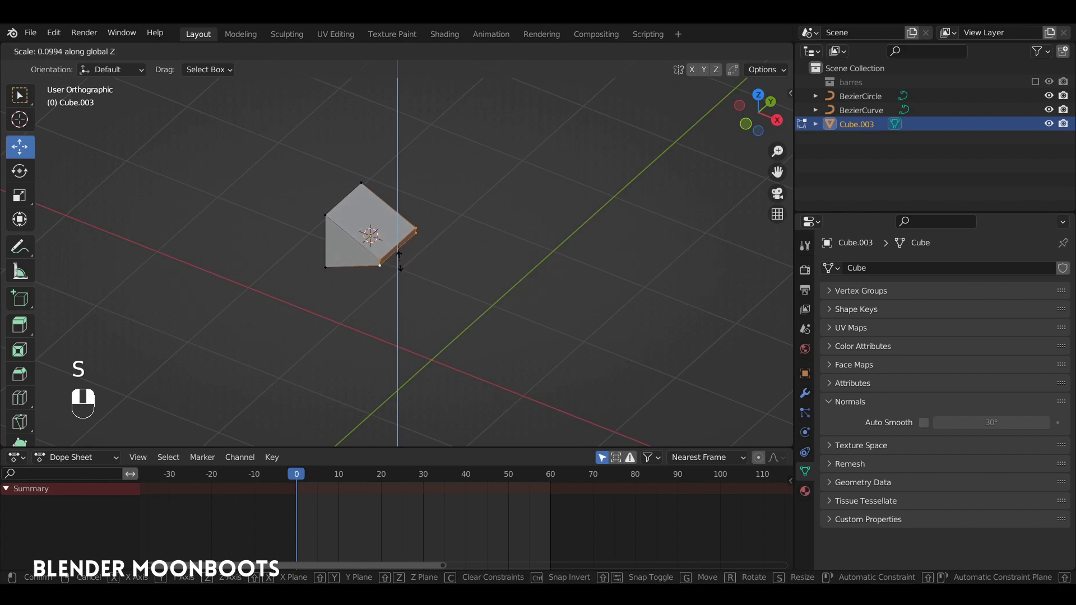
pyautogui.click(400, 253)
pyautogui.press('Tab')
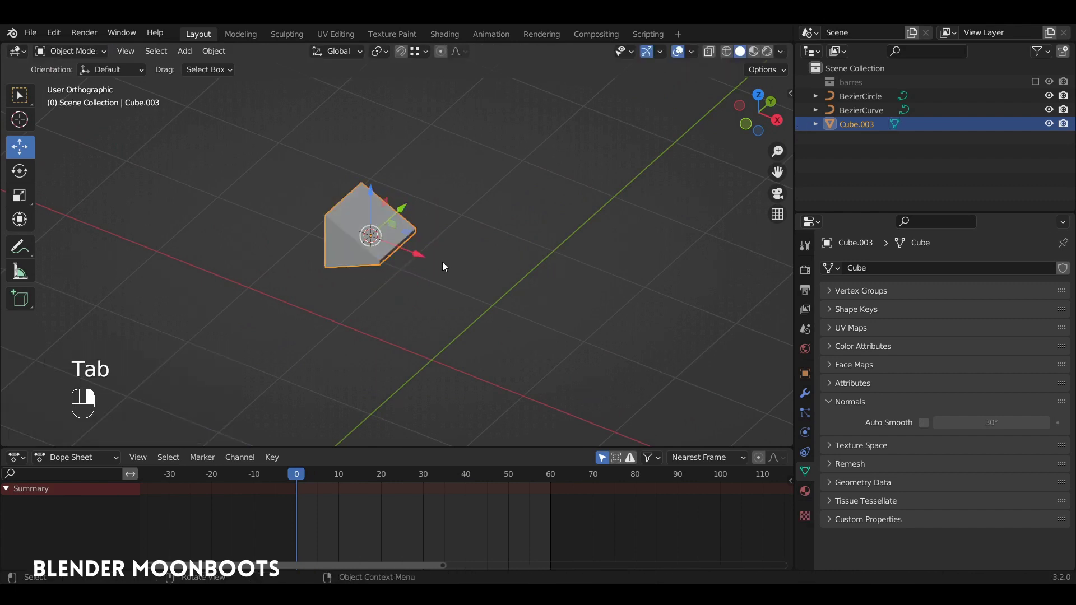
# At frame 11 in front view, place the arrowhead at the bar's starting end and rotate it -30.6° to match the first segment
pyautogui.press('KP_1')
pyautogui.moveTo(309, 472); pyautogui.dragTo(345, 476)
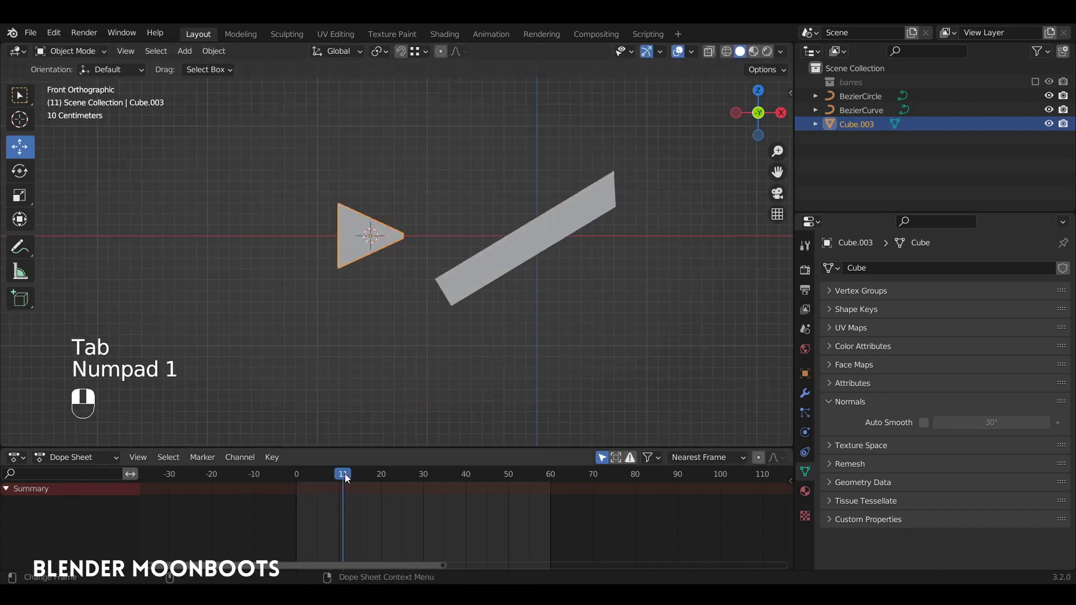
pyautogui.press('g')
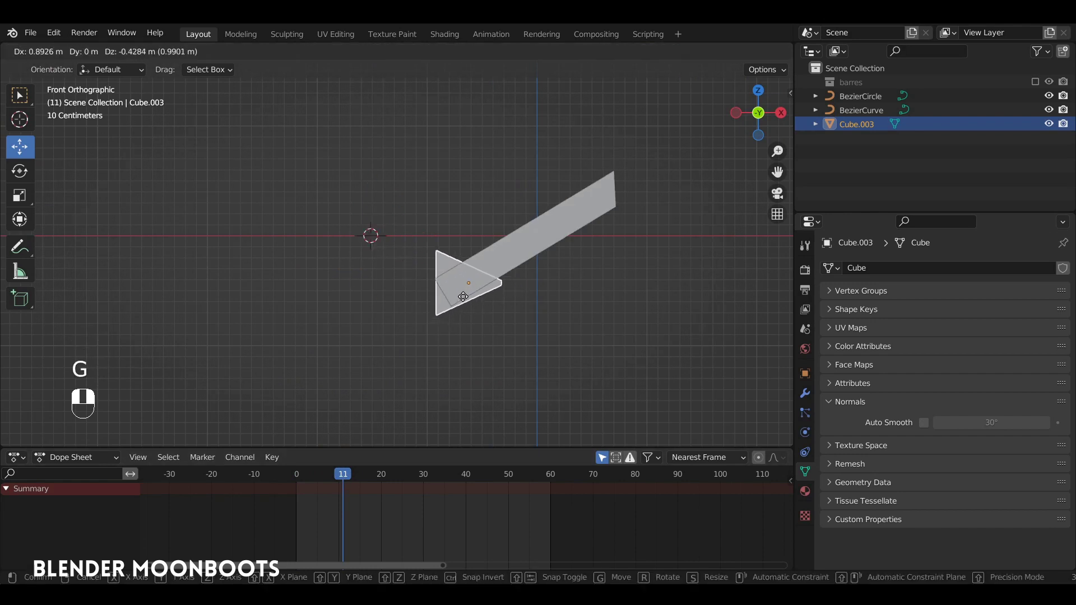
pyautogui.click(465, 302)
pyautogui.press('r')
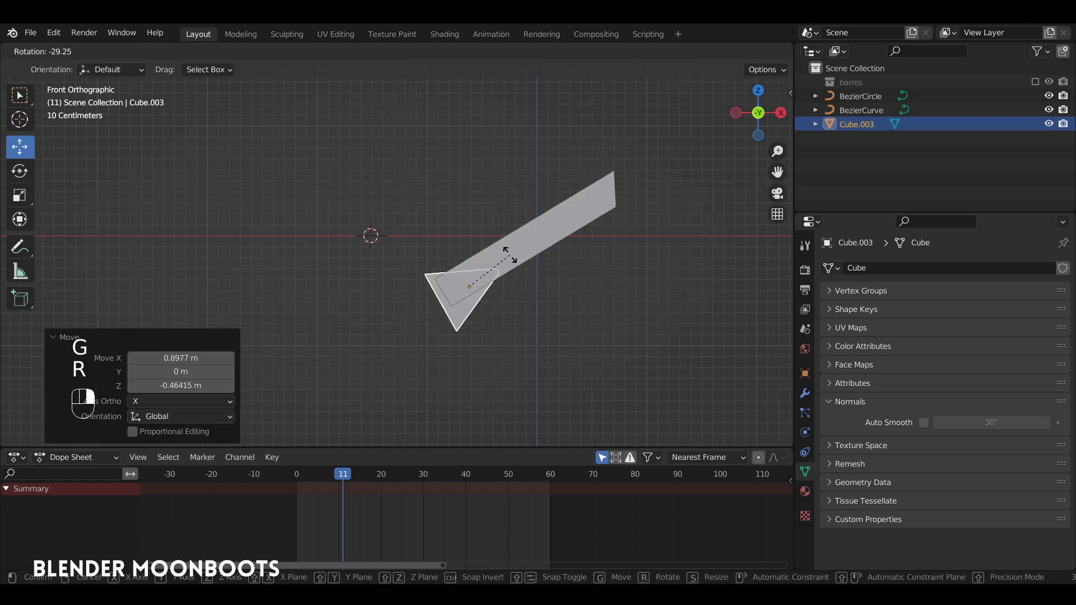
pyautogui.click(509, 254)
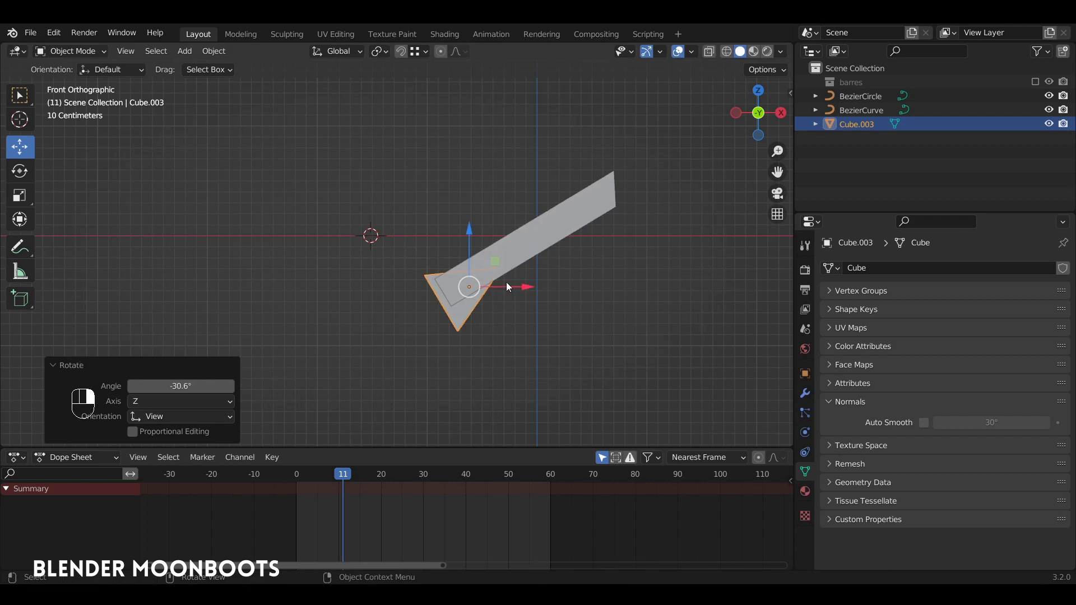
pyautogui.press('g')
pyautogui.click(500, 275)
# Move the arrowhead about -1.28 m along Y to line it up with the bar's depth
pyautogui.keyDown('alt'); pyautogui.moveTo(501, 276); pyautogui.dragTo(387, 315); pyautogui.keyUp('alt')
pyautogui.keyDown('alt'); pyautogui.moveTo(387, 315); pyautogui.dragTo(477, 298); pyautogui.keyUp('alt')
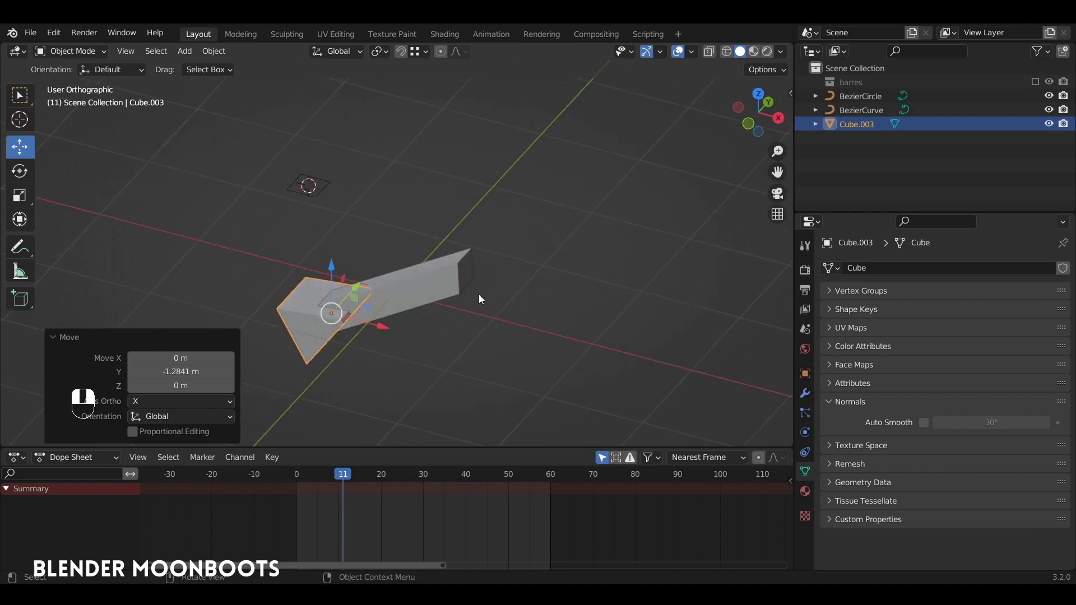
pyautogui.press('KP_1')
pyautogui.keyDown('ctrl'); pyautogui.keyDown('alt'); pyautogui.moveTo(403, 309); pyautogui.dragTo(463, 260); pyautogui.keyUp('alt'); pyautogui.keyUp('ctrl')
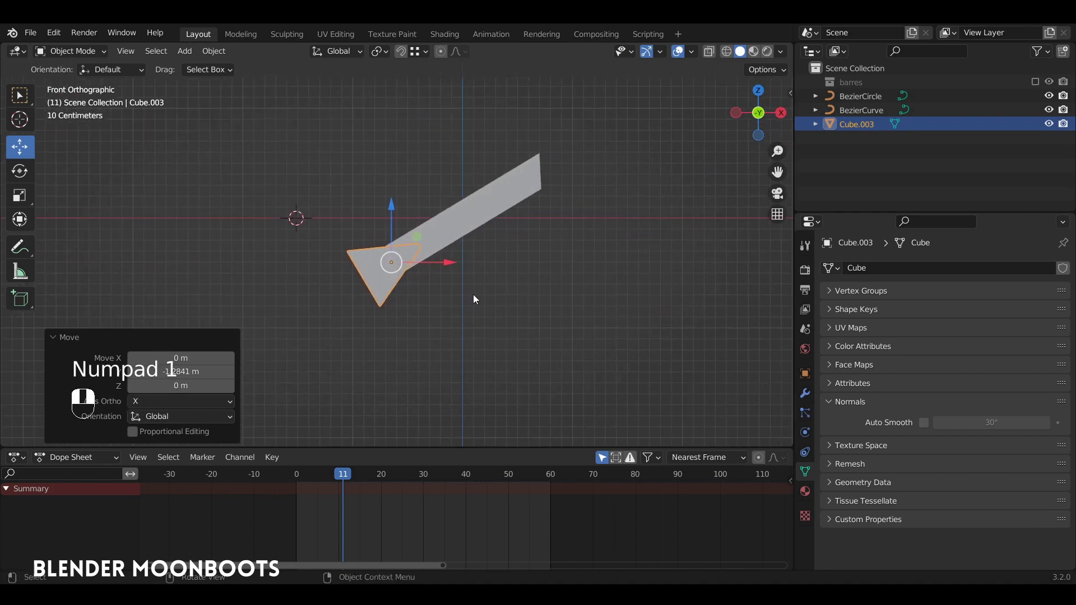
# Keyframe the arrowhead's transforms on frame 11 and shift that keyframe to frame 0
pyautogui.press('i')
pyautogui.click(471, 296)
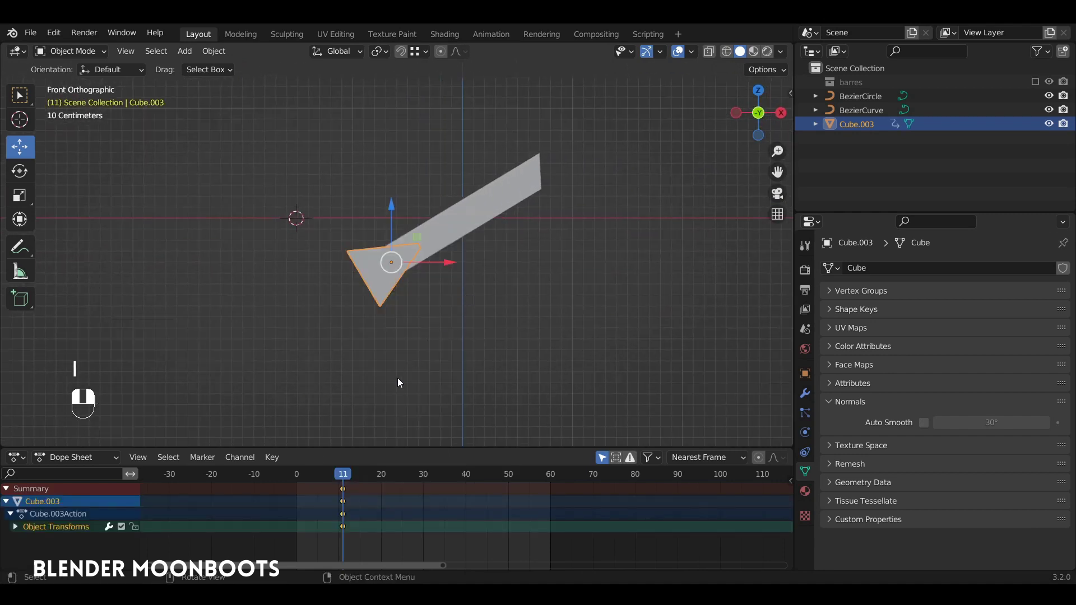
pyautogui.moveTo(347, 476); pyautogui.dragTo(298, 484)
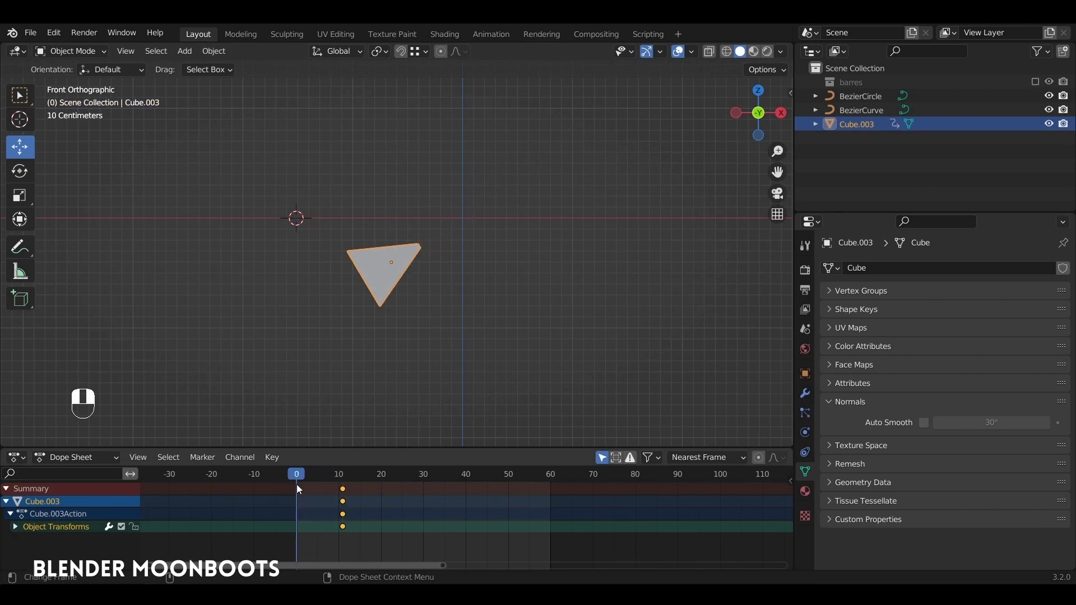
pyautogui.click(344, 488)
pyautogui.press('g')
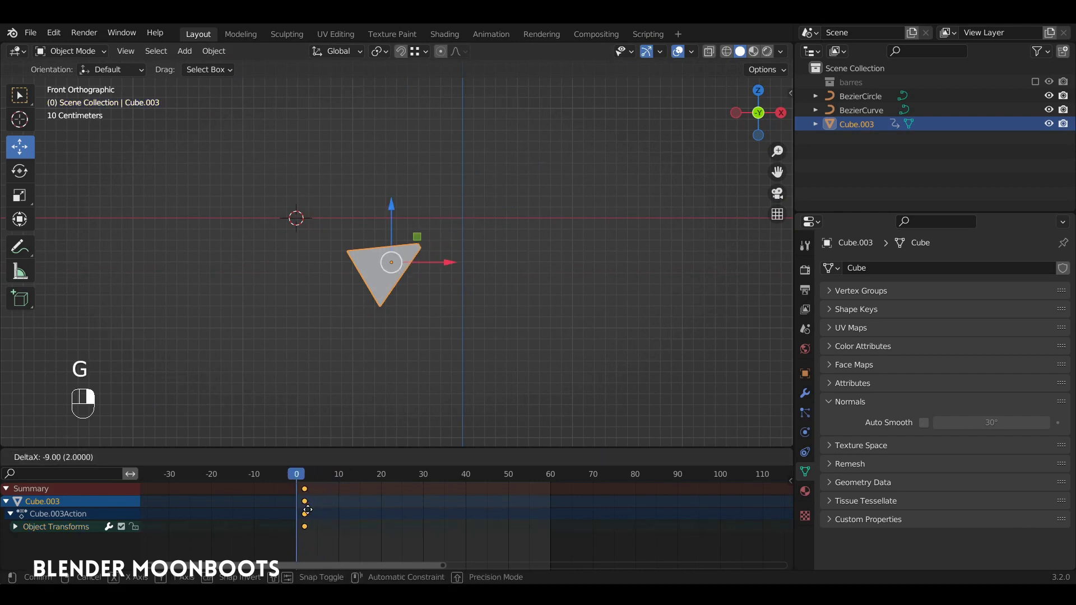
pyautogui.click(297, 509)
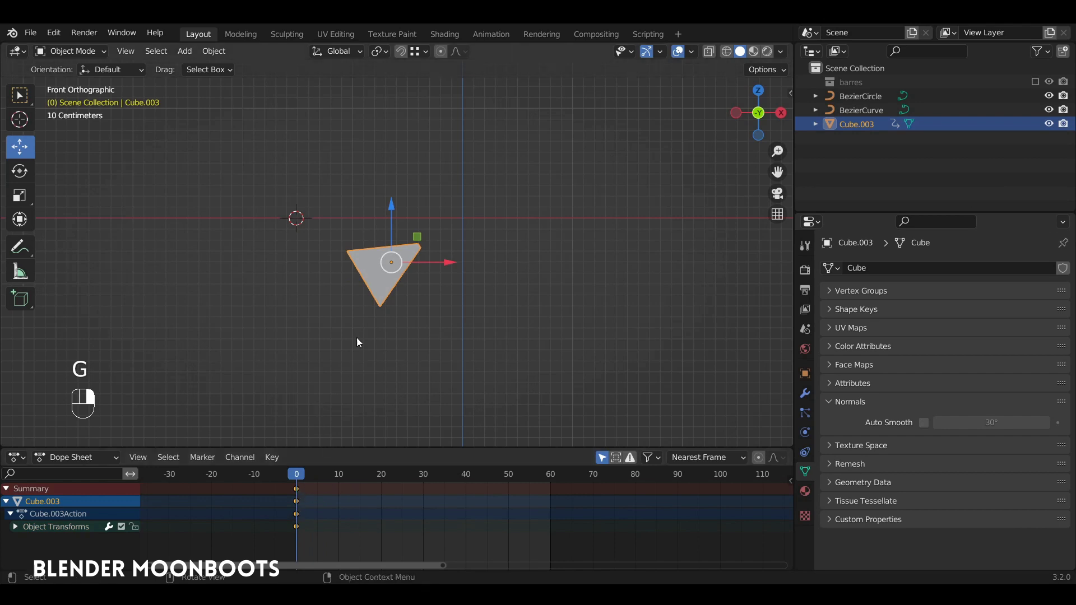
# At frame 11, move the arrowhead about 1.46 m in X and 0.92 m in Z to the first segment's end and keyframe location, rotation and scale
pyautogui.moveTo(302, 475); pyautogui.dragTo(344, 478)
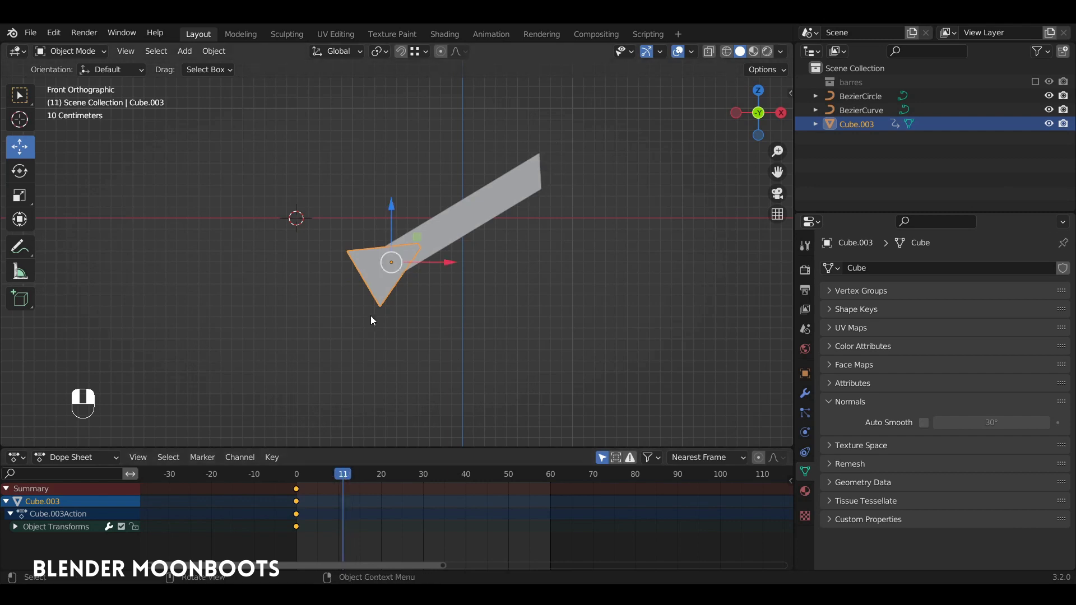
pyautogui.press('g')
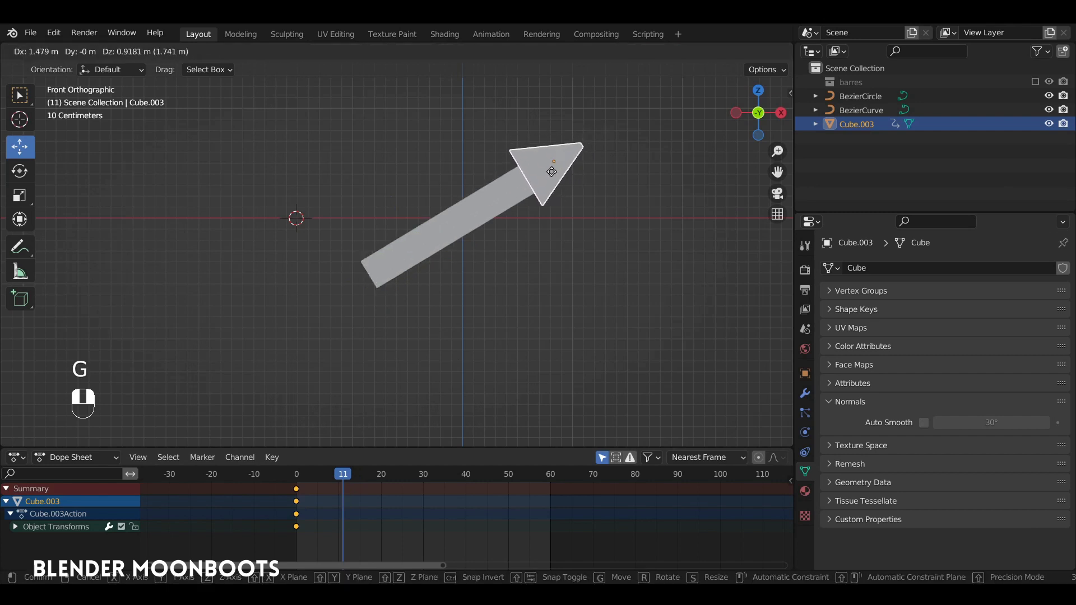
pyautogui.click(549, 172)
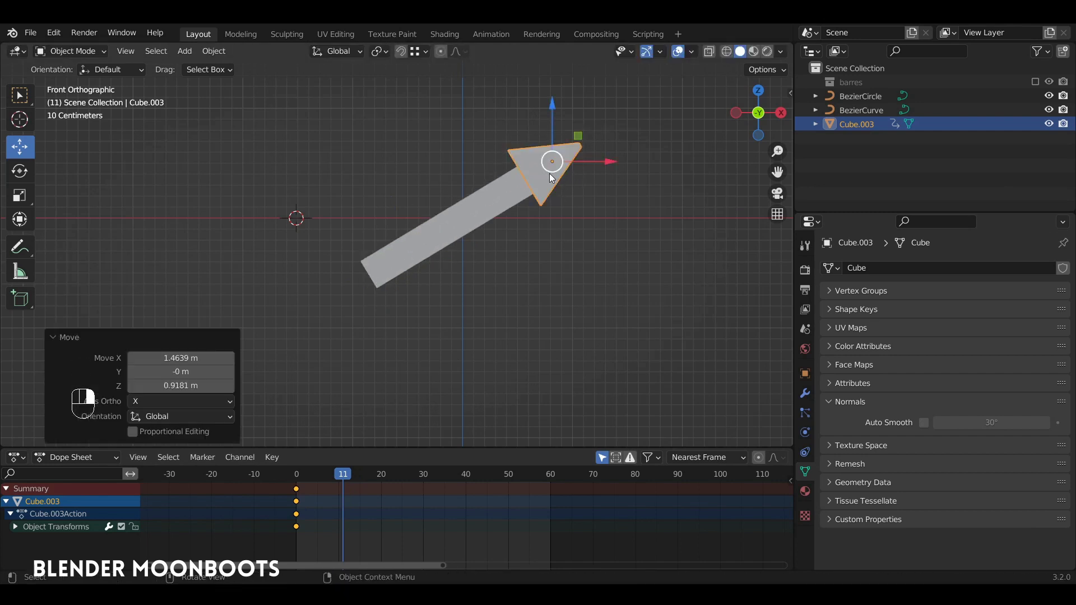
pyautogui.press('i')
pyautogui.click(553, 174)
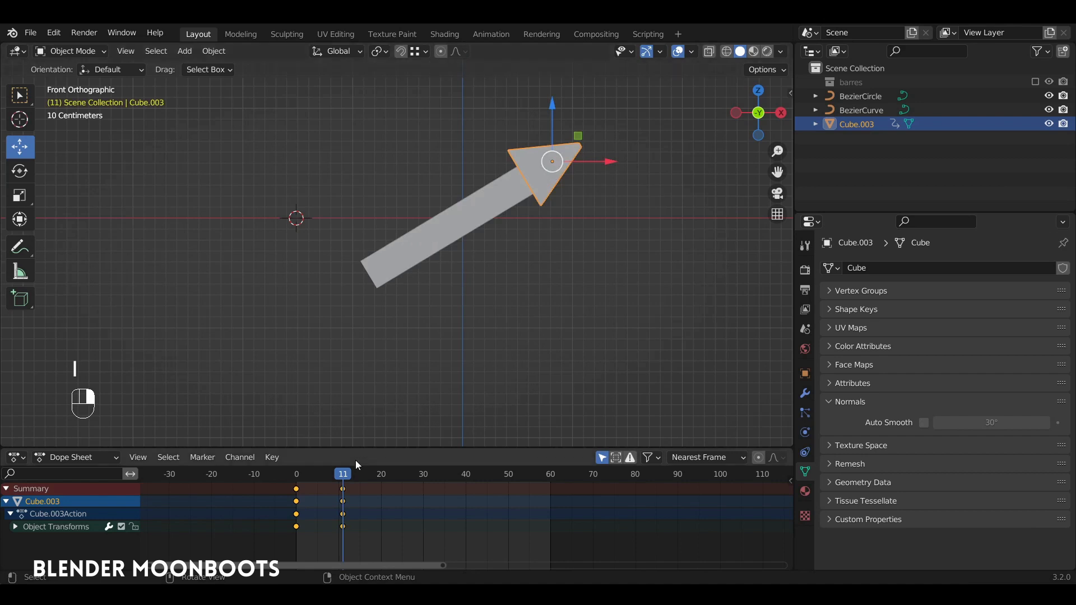
# With X-ray on at frame 19, rotate the arrowhead 68.1° and move it about 0.08 m in X and -0.07 m in Z along the second segment
pyautogui.moveTo(343, 477); pyautogui.dragTo(349, 475)
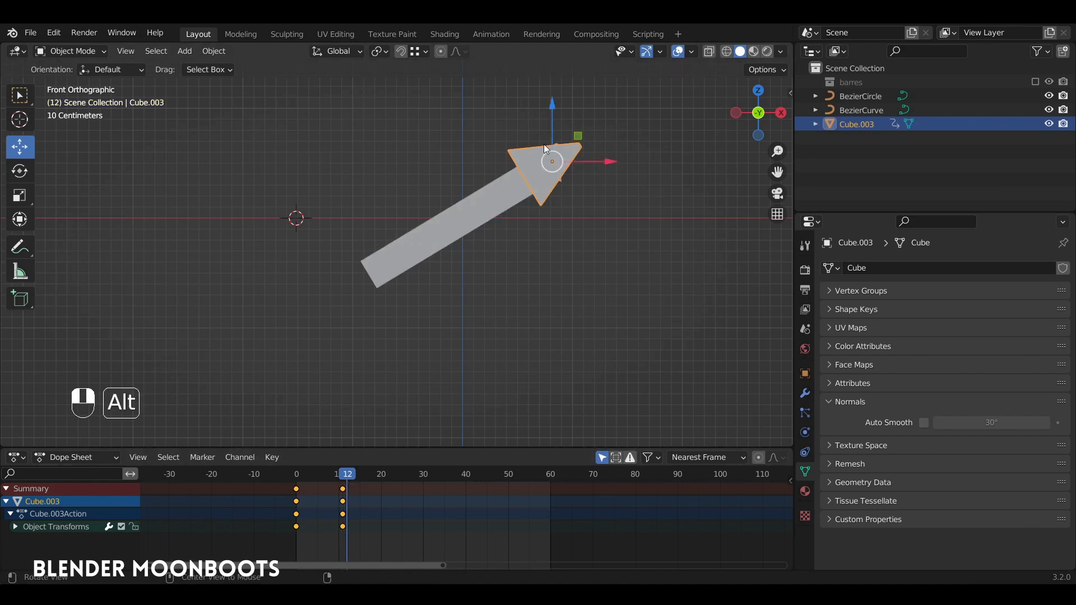
pyautogui.hotkey('alt', 'z')
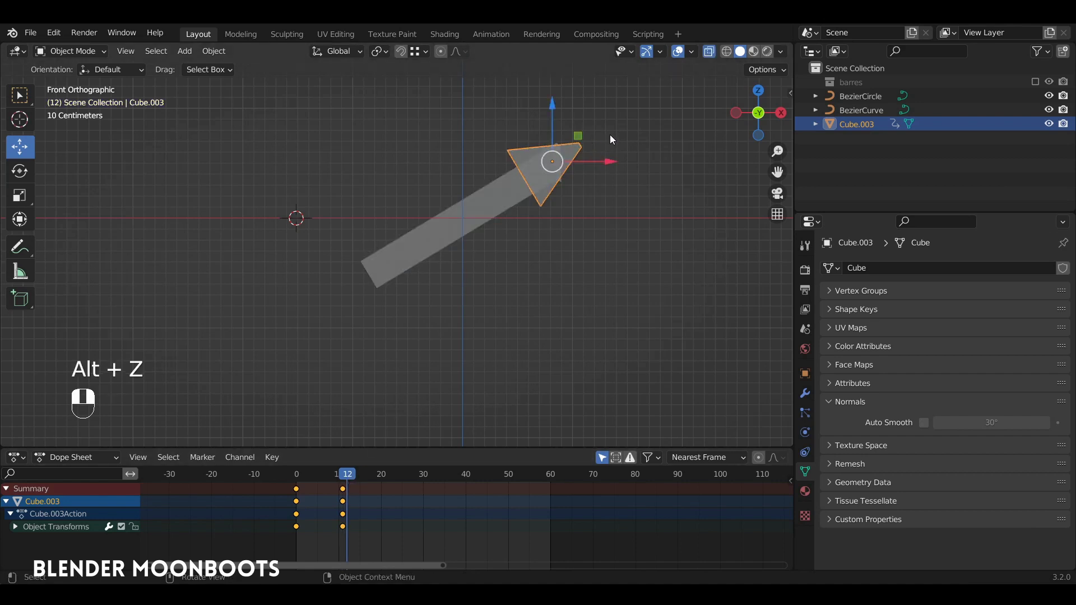
pyautogui.press('r')
pyautogui.click(595, 212)
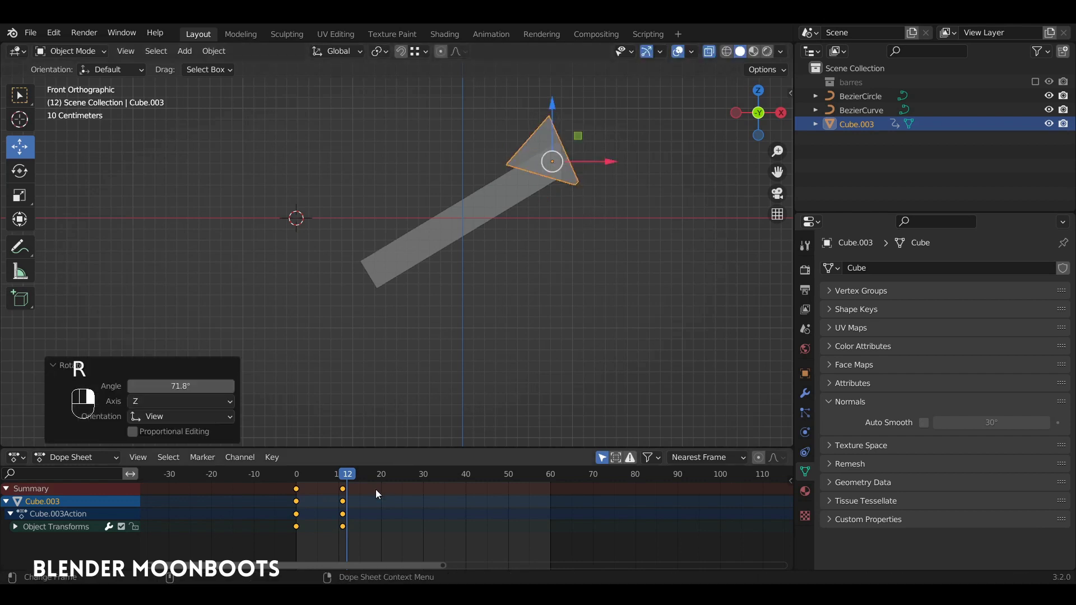
pyautogui.moveTo(350, 476); pyautogui.dragTo(376, 477)
pyautogui.press('r')
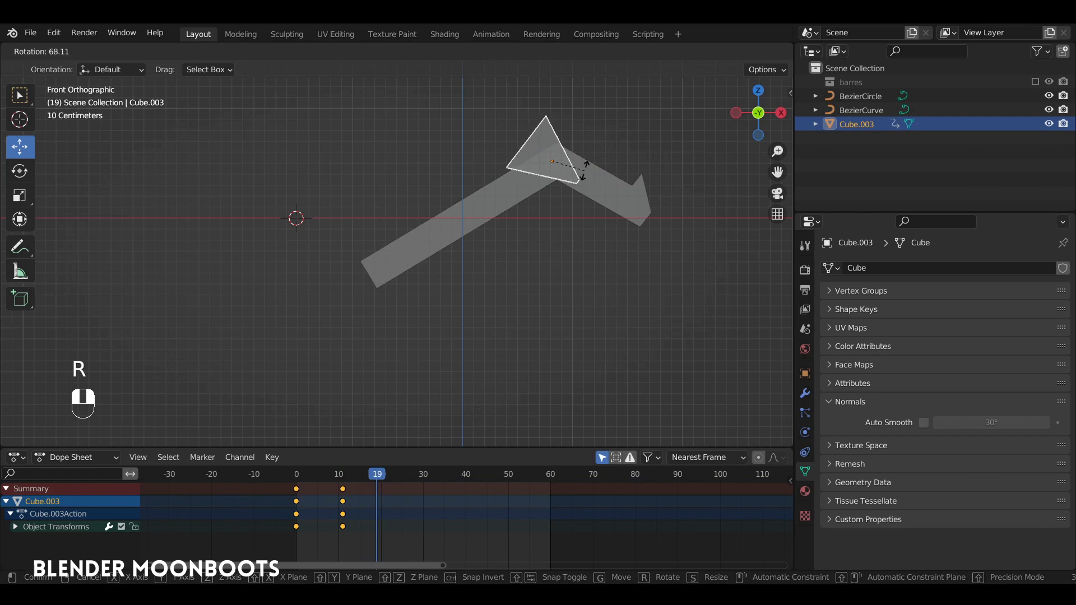
pyautogui.click(583, 170)
pyautogui.press('g')
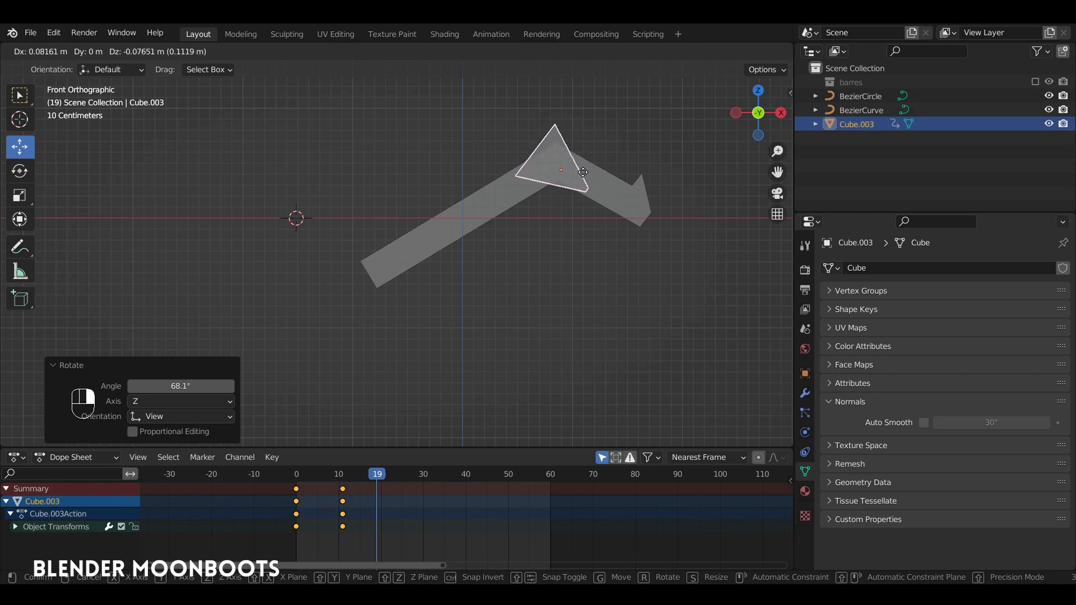
pyautogui.click(583, 172)
# Keyframe the arrowhead's location, rotation and scale, and shift that keyframe to frame 13
pyautogui.press('i')
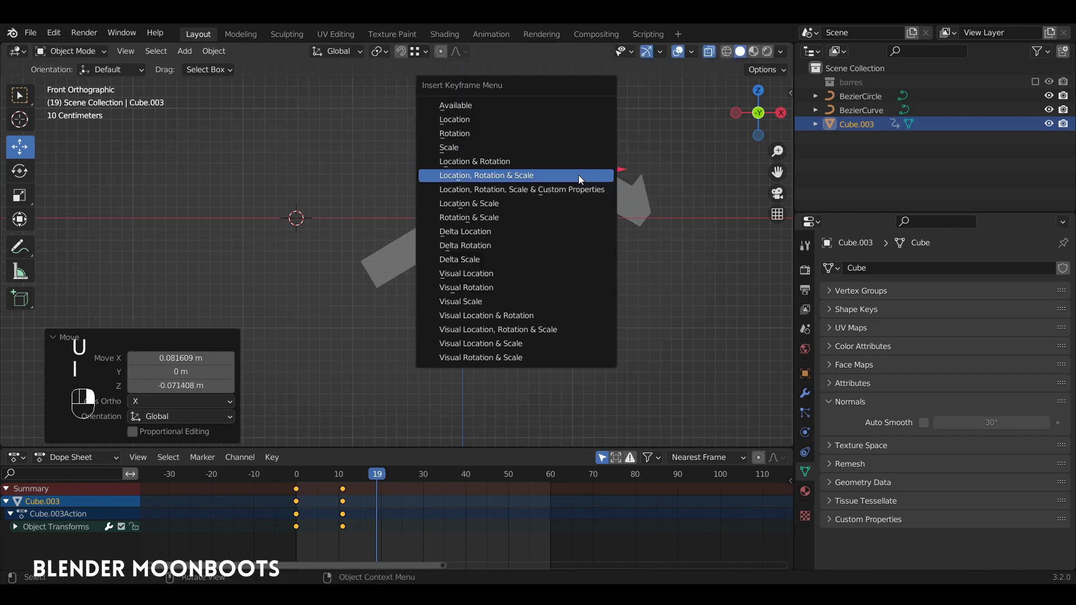
pyautogui.click(580, 176)
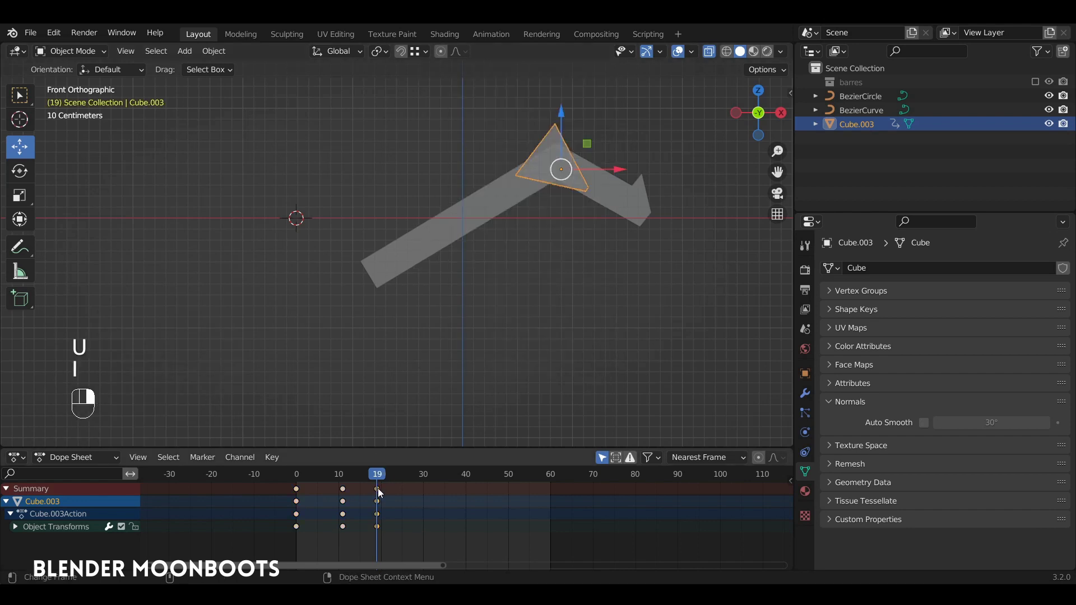
pyautogui.press('g')
pyautogui.click(344, 496)
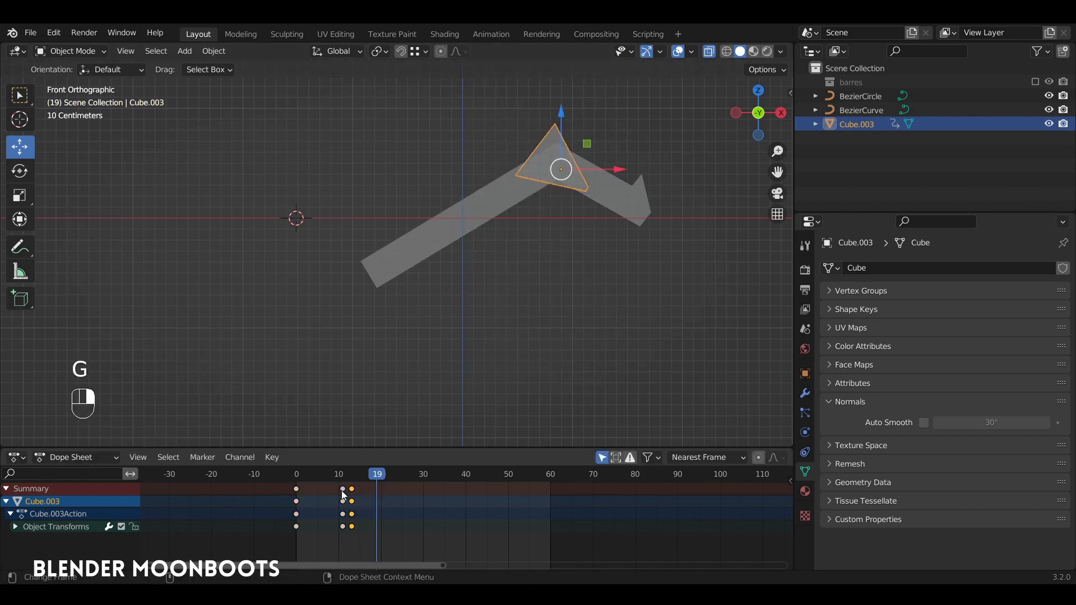
# At frame 18, move the arrowhead about 0.61 m in X and -0.35 m in Z to the second segment's end and keyframe its transforms
pyautogui.moveTo(342, 479); pyautogui.dragTo(373, 488)
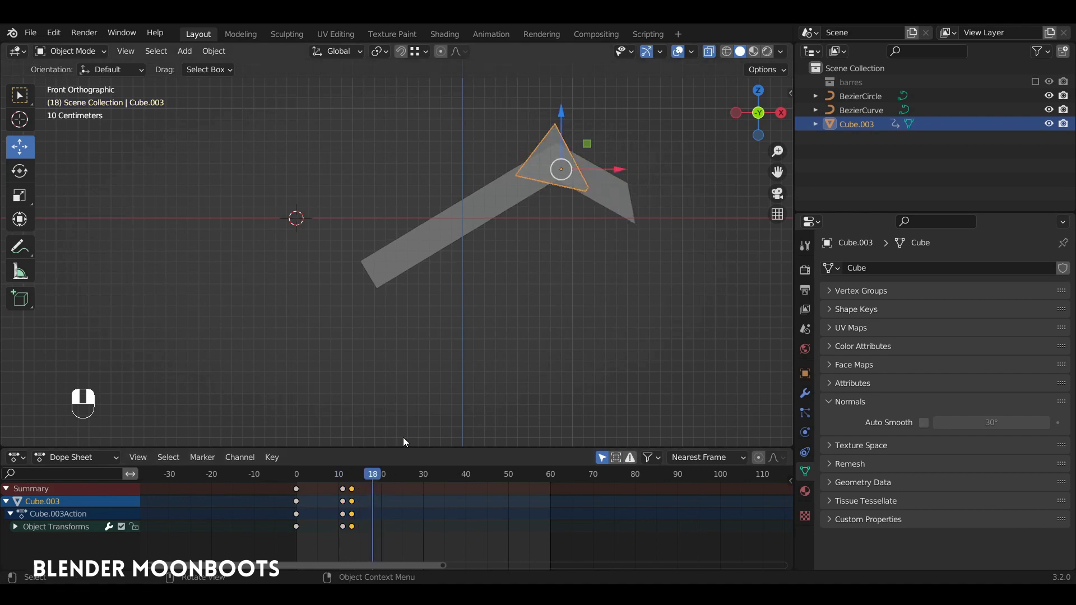
pyautogui.press('g')
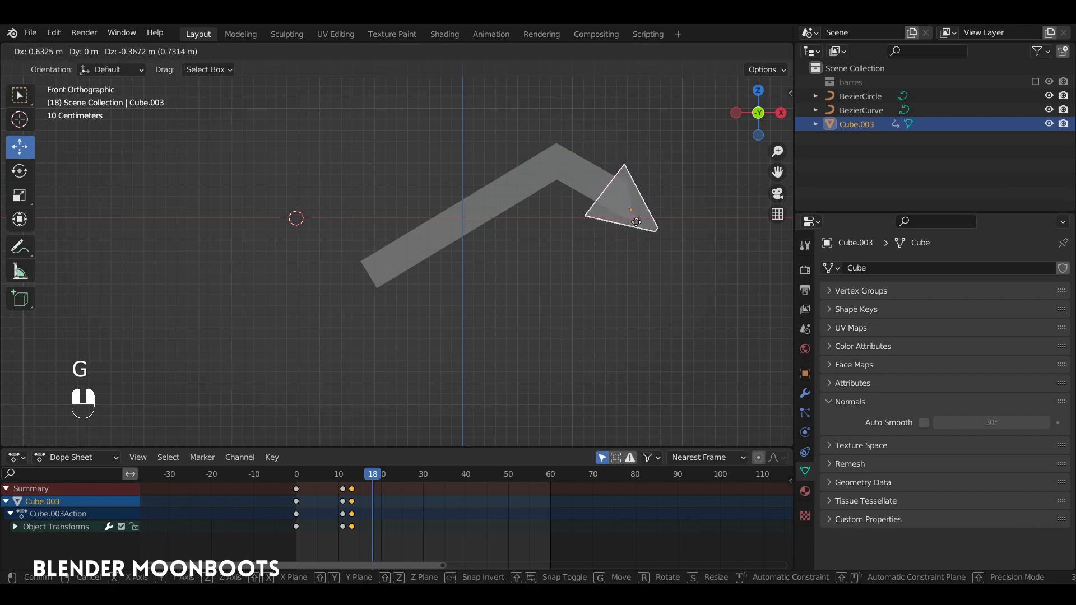
pyautogui.click(637, 226)
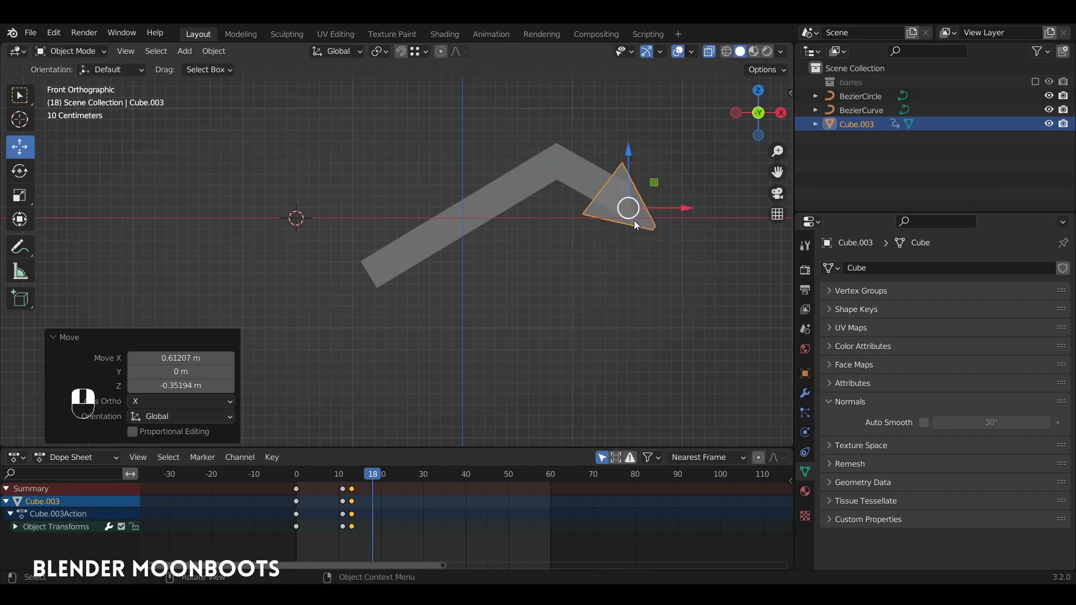
pyautogui.press('i')
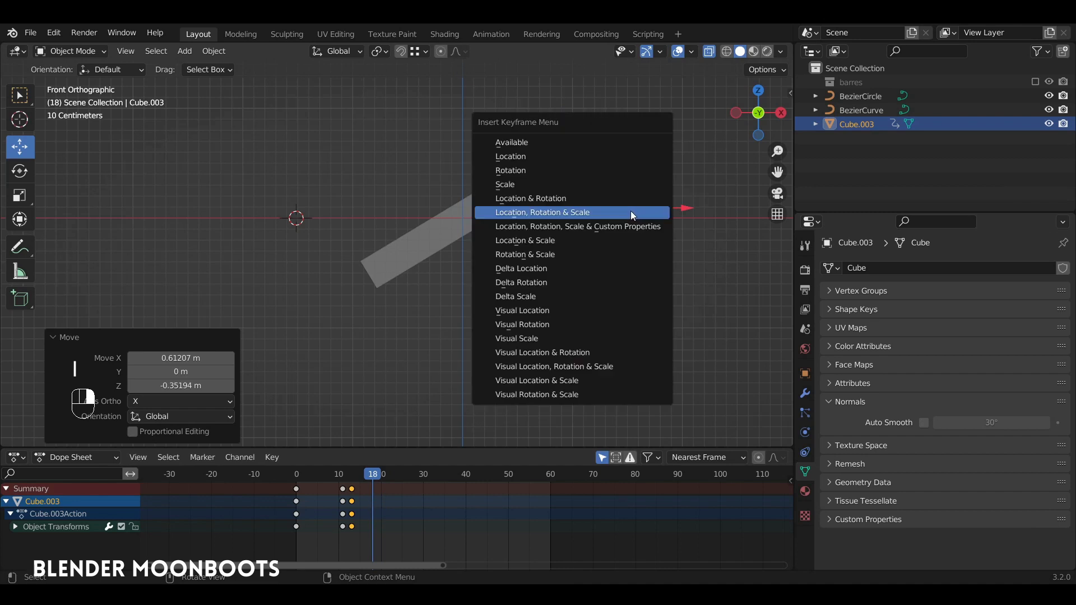
pyautogui.click(631, 212)
# At frame 24, rotate the arrowhead -83° to follow the third segment and place it at that segment's start
pyautogui.moveTo(372, 479); pyautogui.dragTo(394, 478)
pyautogui.keyDown('alt'); pyautogui.keyDown('shift'); pyautogui.moveTo(452, 359); pyautogui.dragTo(332, 422); pyautogui.keyUp('shift'); pyautogui.keyUp('alt')
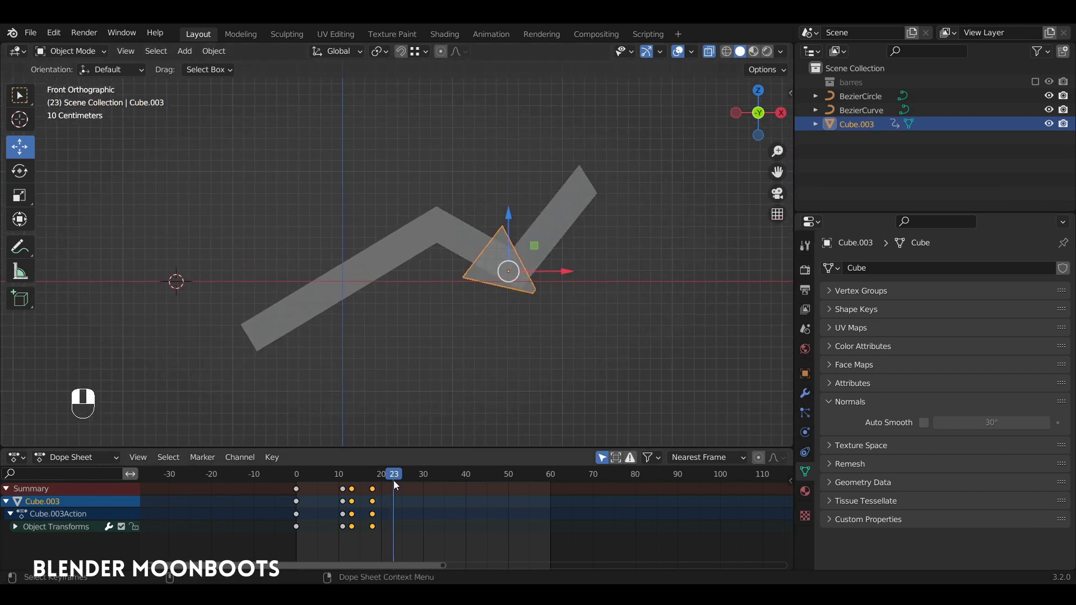
pyautogui.moveTo(394, 480); pyautogui.dragTo(399, 479)
pyautogui.press('r')
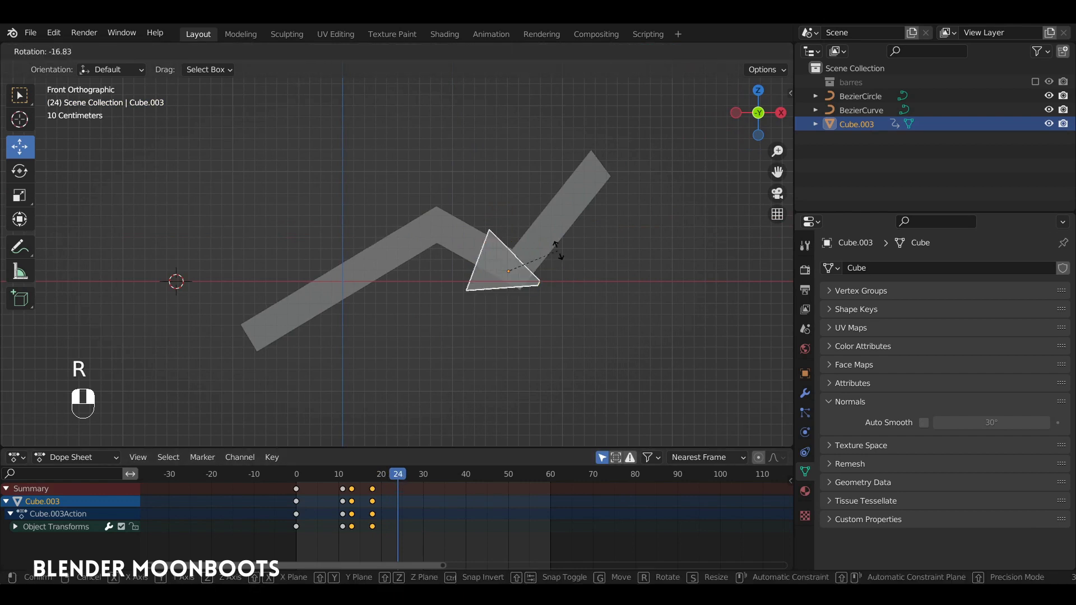
pyautogui.click(510, 208)
pyautogui.press('g')
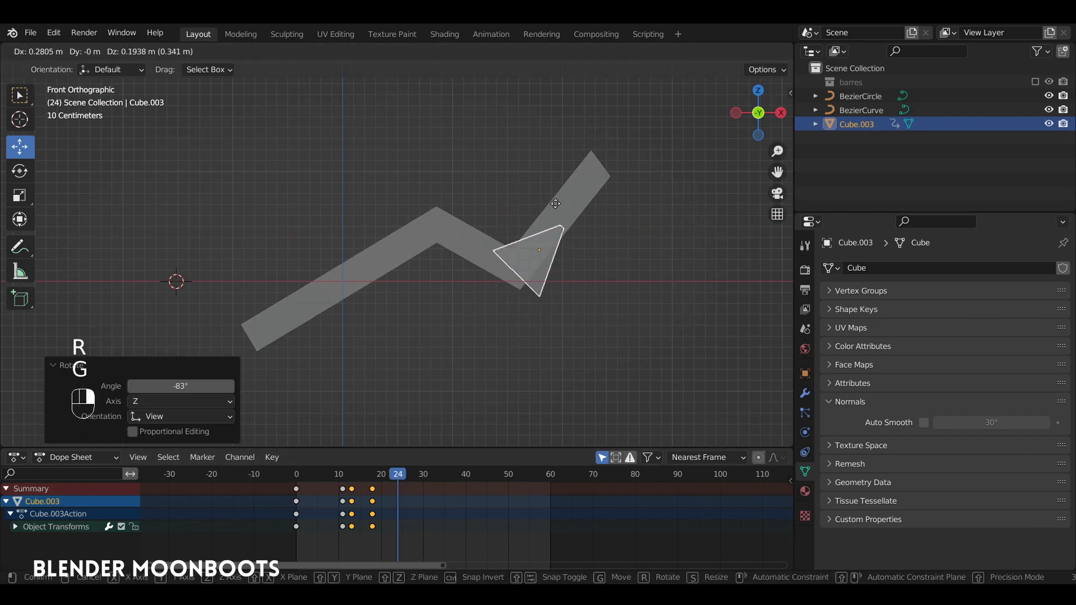
pyautogui.click(558, 195)
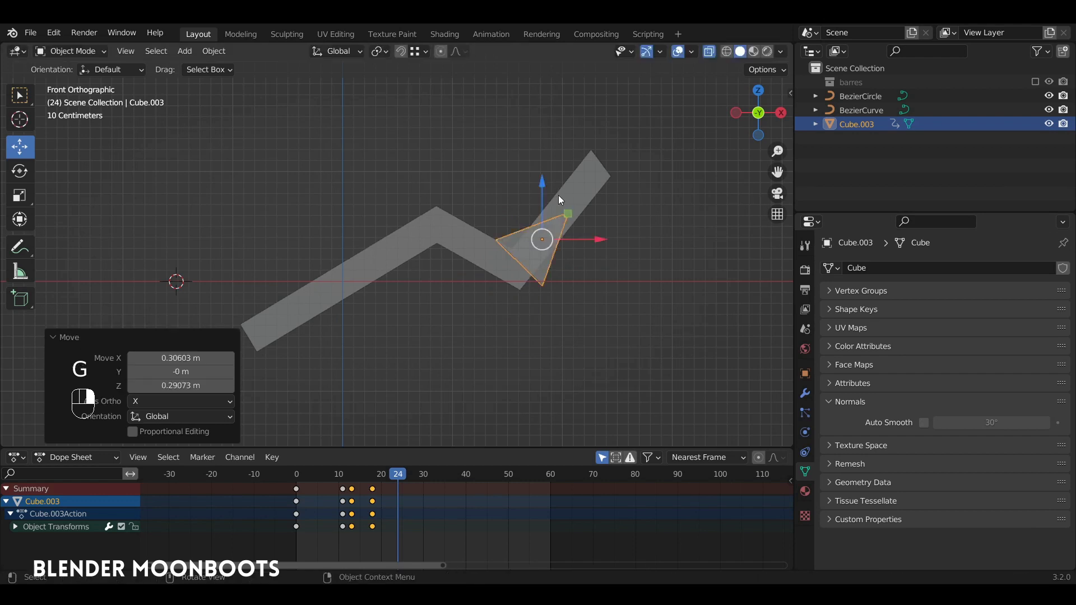
pyautogui.moveTo(548, 251); pyautogui.dragTo(524, 269)
# Keyframe the arrowhead's turned pose at the second bend and shift that keyframe to frame 19
pyautogui.press('i')
pyautogui.click(527, 267)
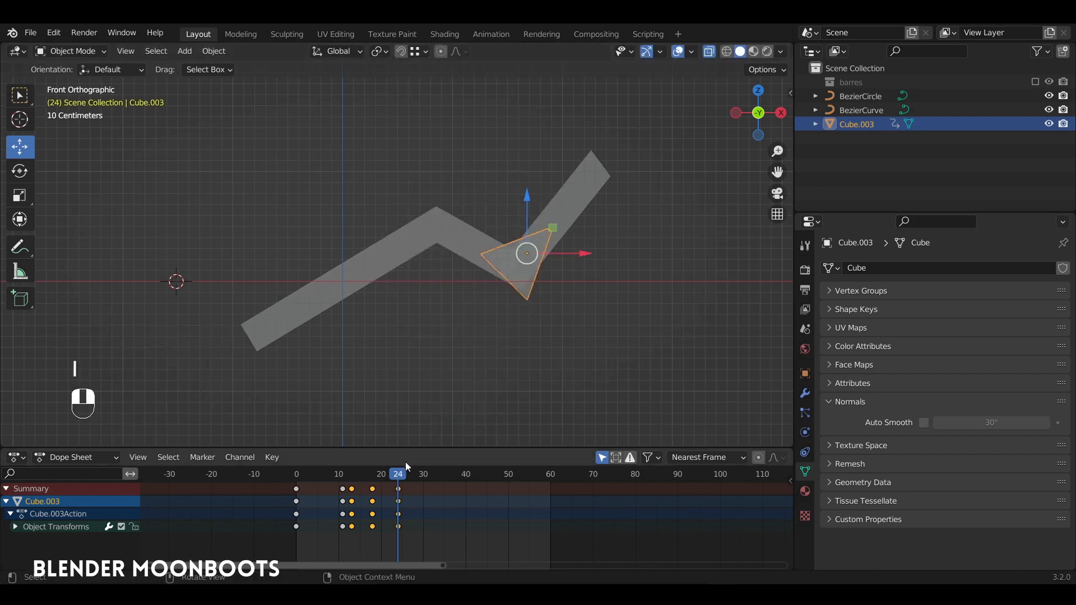
pyautogui.press('g')
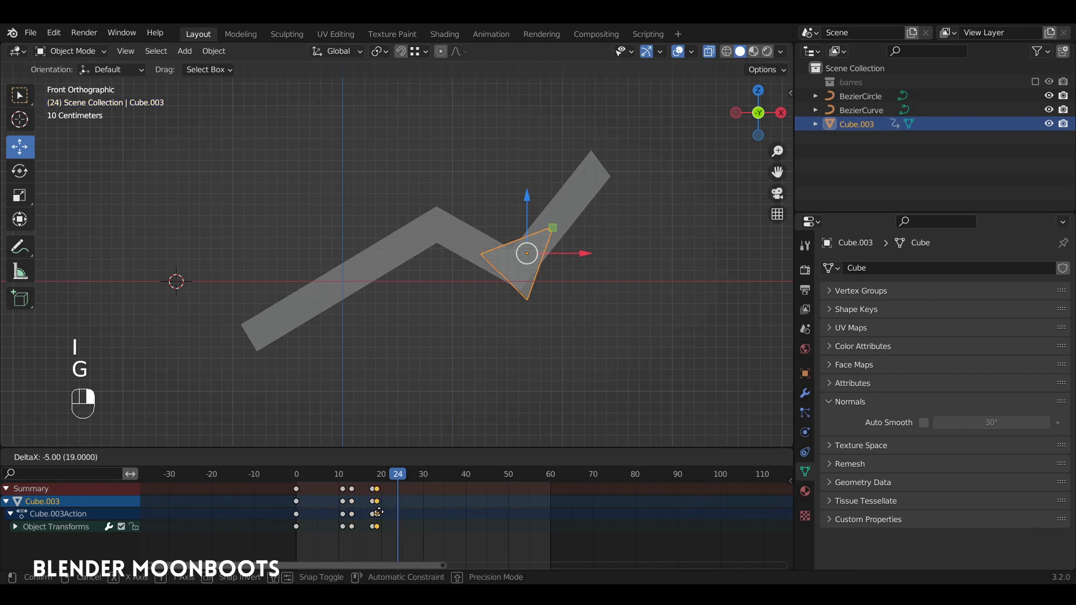
pyautogui.click(379, 512)
# At frame 30, move the arrowhead to the third segment's tip, rotate it -6°, and keyframe its location, rotation and scale
pyautogui.moveTo(394, 478); pyautogui.dragTo(421, 477)
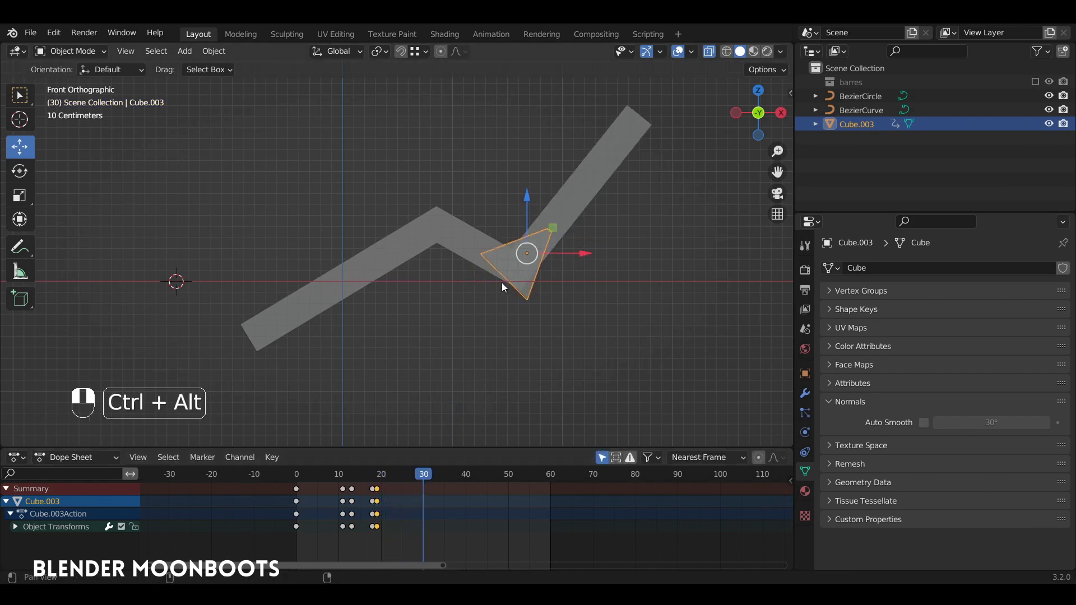
pyautogui.keyDown('shift'); pyautogui.moveTo(502, 282); pyautogui.dragTo(401, 418, button='middle'); pyautogui.keyUp('shift')
pyautogui.press('g')
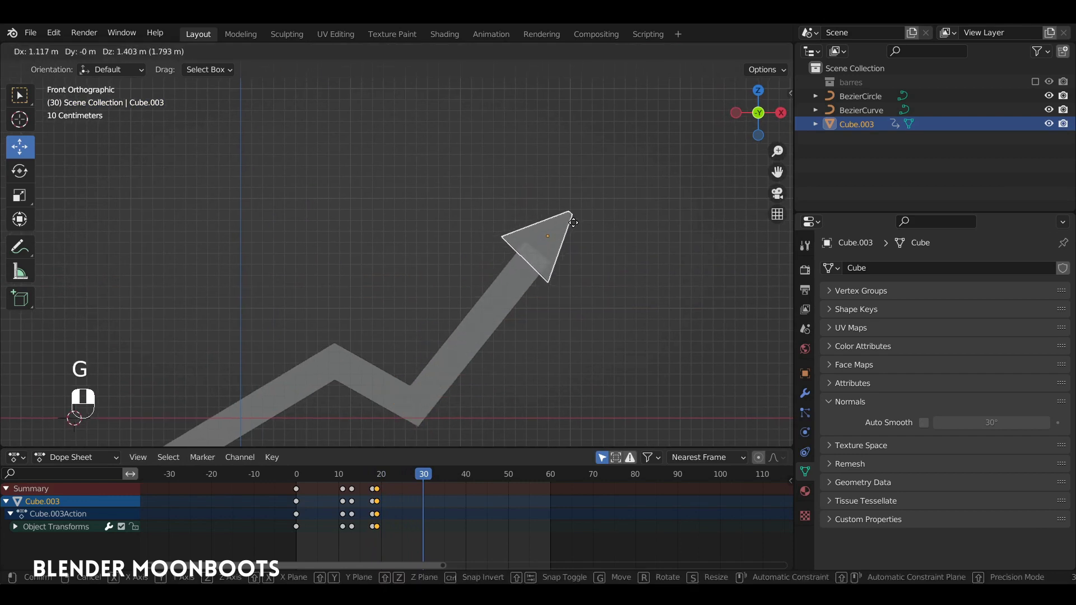
pyautogui.click(578, 219)
pyautogui.press('r')
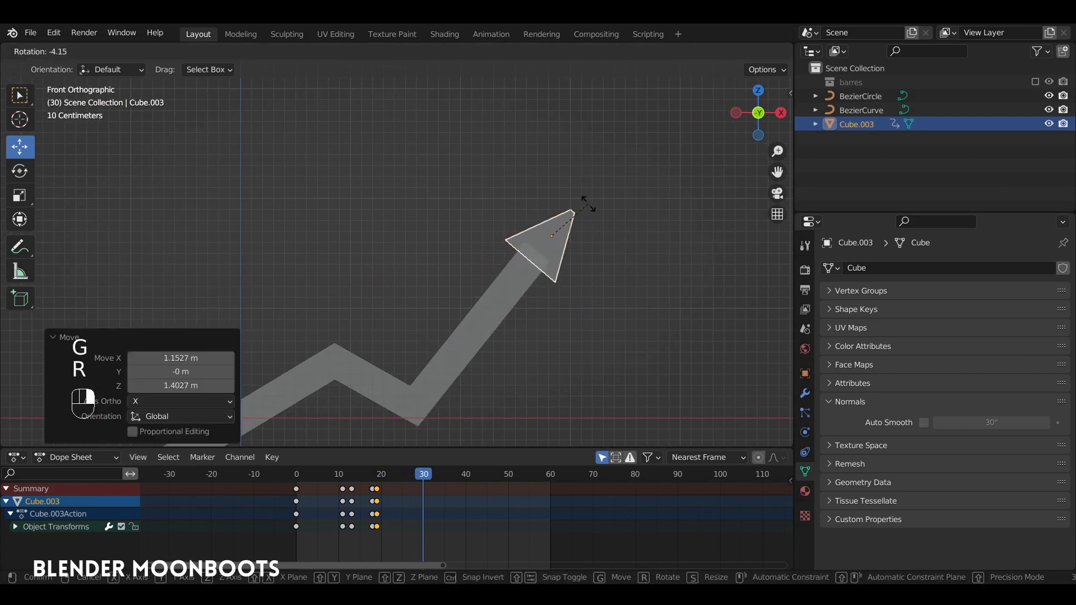
pyautogui.click(586, 205)
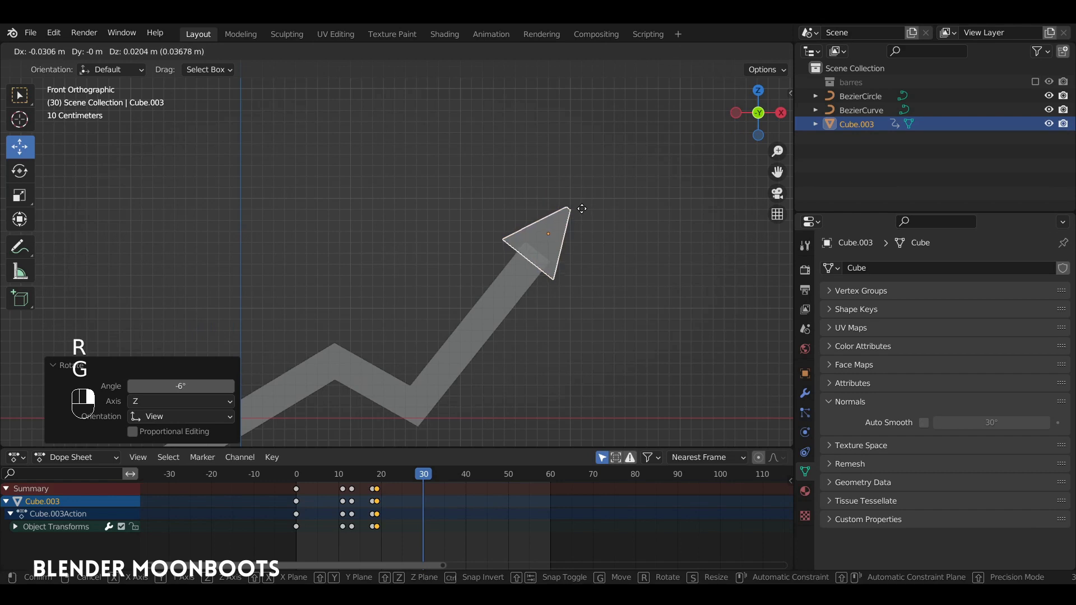
pyautogui.click(568, 224)
pyautogui.press('i')
pyautogui.press('i')
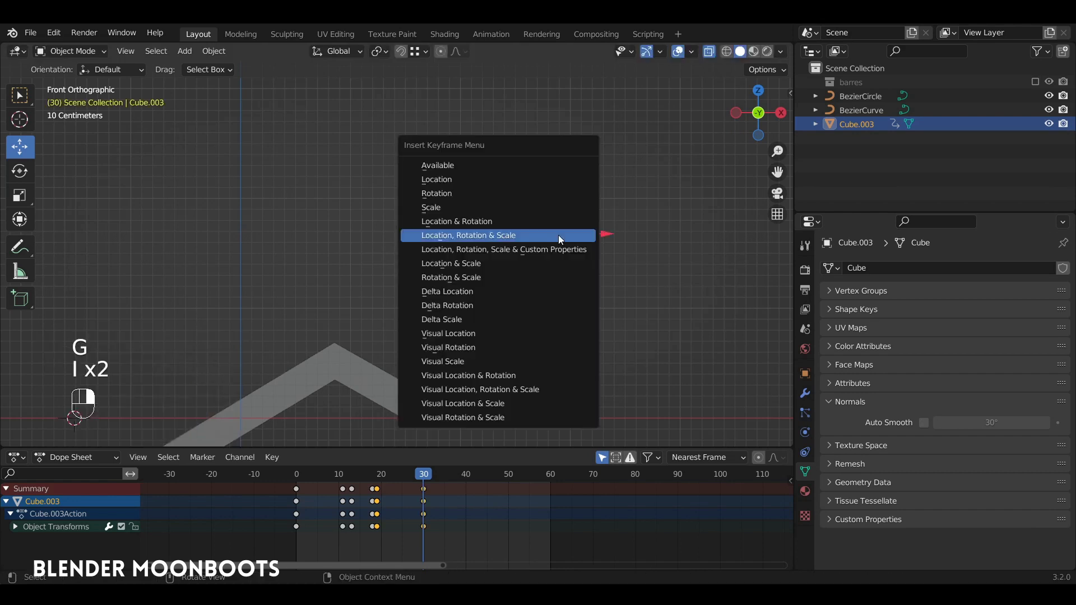
# Turn off X-ray and play the animation from frame 0 in an angled view
pyautogui.moveTo(410, 485); pyautogui.dragTo(296, 482)
pyautogui.hotkey('alt', 'z')
pyautogui.moveTo(347, 309)
pyautogui.keyDown('alt'); pyautogui.mouseDown()
pyautogui.moveTo(294, 329)
pyautogui.moveTo(337, 311)
pyautogui.mouseUp(); pyautogui.keyUp('alt')
pyautogui.keyDown('alt'); pyautogui.keyDown('shift'); pyautogui.moveTo(338, 311); pyautogui.dragTo(407, 206); pyautogui.keyUp('shift'); pyautogui.keyUp('alt')
pyautogui.keyDown('ctrl'); pyautogui.keyDown('alt'); pyautogui.moveTo(408, 206); pyautogui.dragTo(418, 236); pyautogui.keyUp('alt'); pyautogui.keyUp('ctrl')
pyautogui.press('space')
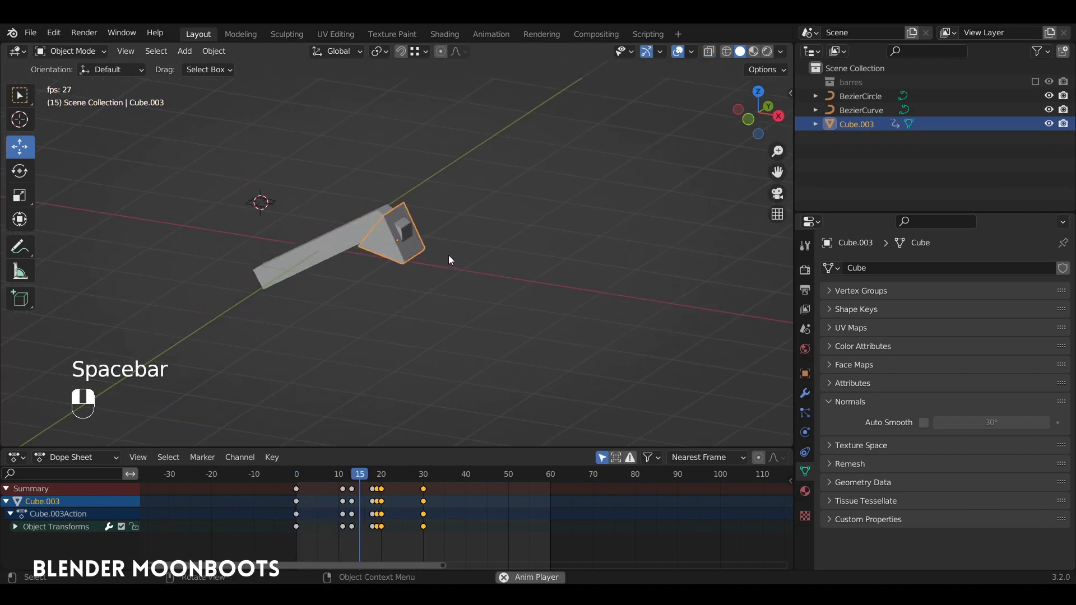
pyautogui.press('space')
# At frame 5 in front view, move the arrowhead about -0.17 m in X and -0.14 m in Z onto the bar's tip and keyframe its transforms
pyautogui.moveTo(329, 476)
pyautogui.mouseDown()
pyautogui.moveTo(307, 484)
pyautogui.moveTo(335, 483)
pyautogui.moveTo(327, 487)
pyautogui.mouseUp()
pyautogui.press('KP_1')
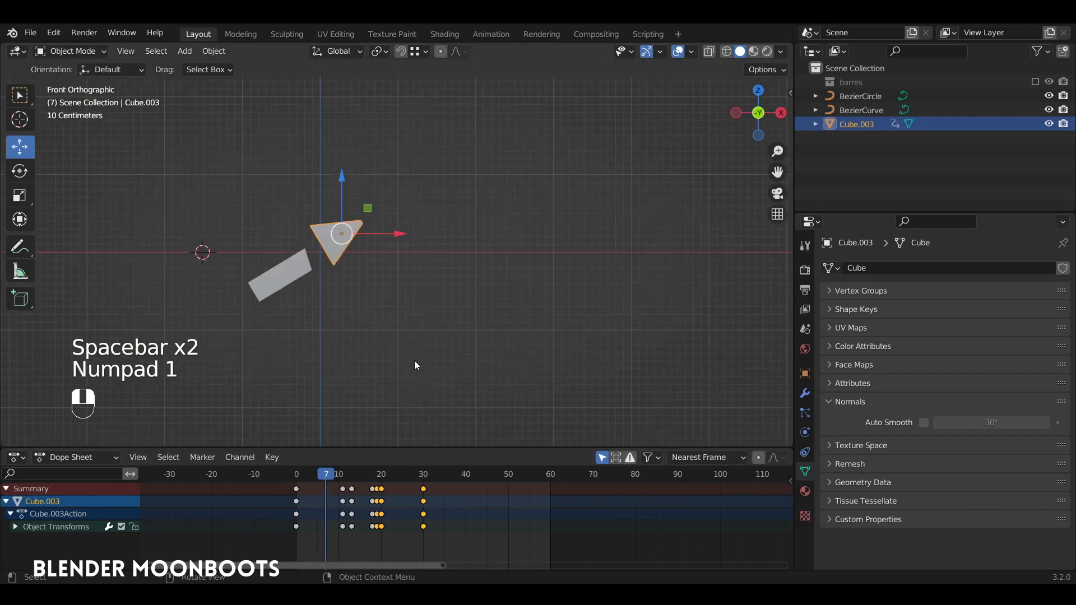
pyautogui.click(318, 478)
pyautogui.press('g')
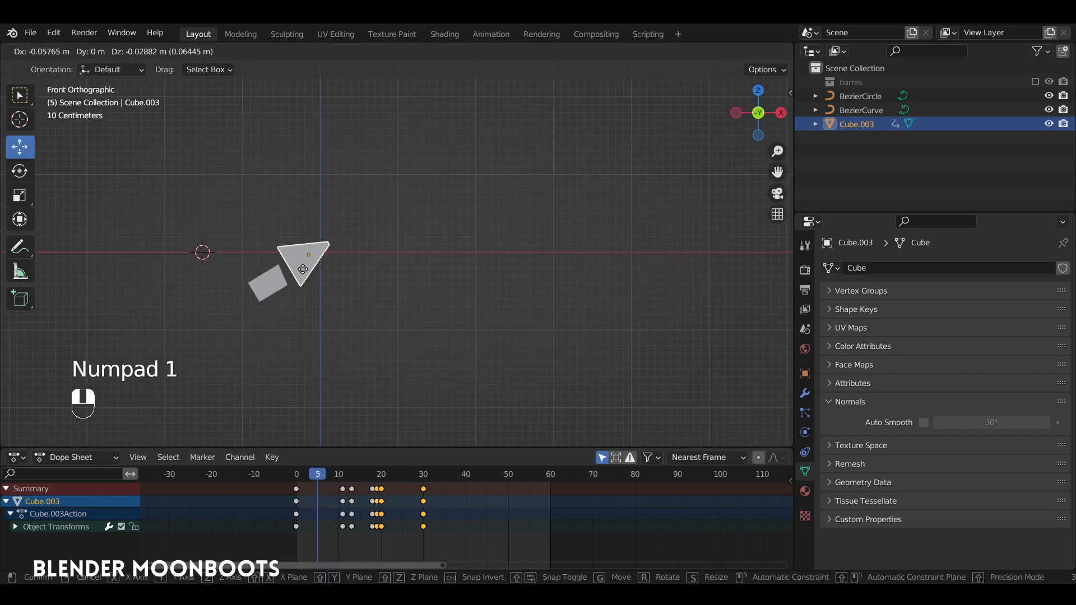
pyautogui.click(296, 269)
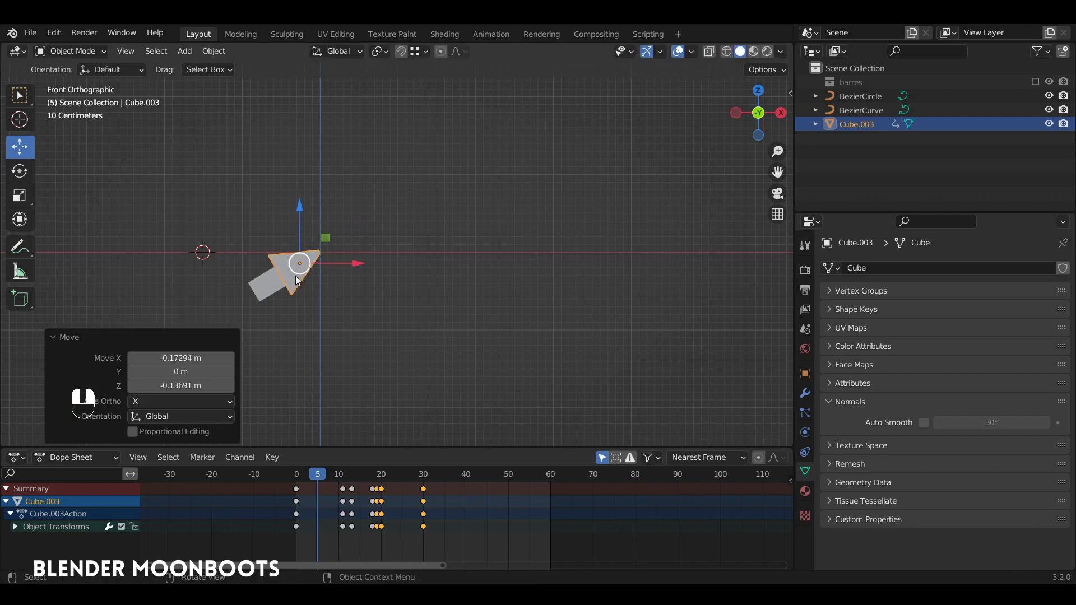
pyautogui.press('i')
pyautogui.click(305, 279)
# Replay the arrow animation from frame 0 in an angled view with nothing selected and the viewport overlays hidden
pyautogui.click(288, 476)
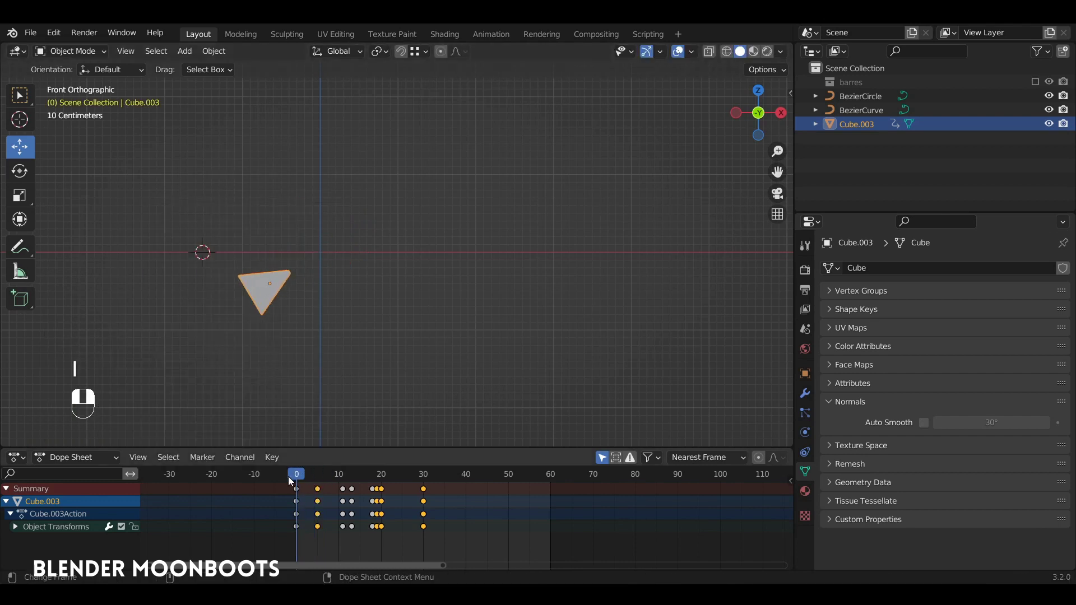
pyautogui.press('space')
pyautogui.keyDown('alt'); pyautogui.moveTo(375, 303); pyautogui.dragTo(428, 297, button='middle'); pyautogui.keyUp('alt')
pyautogui.keyDown('alt'); pyautogui.keyDown('shift'); pyautogui.moveTo(428, 297); pyautogui.dragTo(503, 309, button='middle'); pyautogui.keyUp('shift'); pyautogui.keyUp('alt')
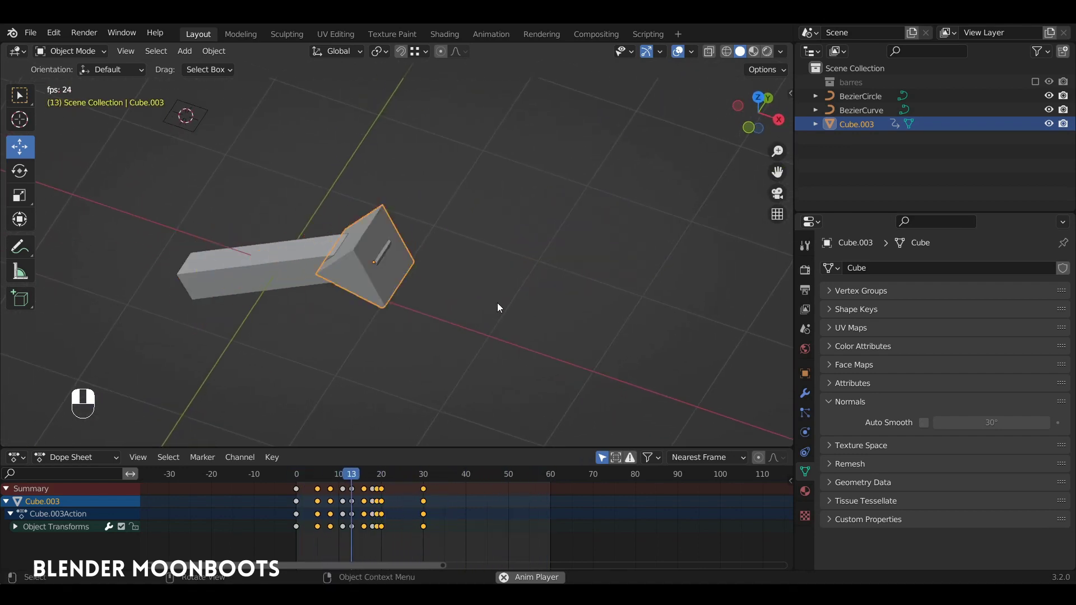
pyautogui.press('a')
pyautogui.press('a')
pyautogui.click(676, 51)
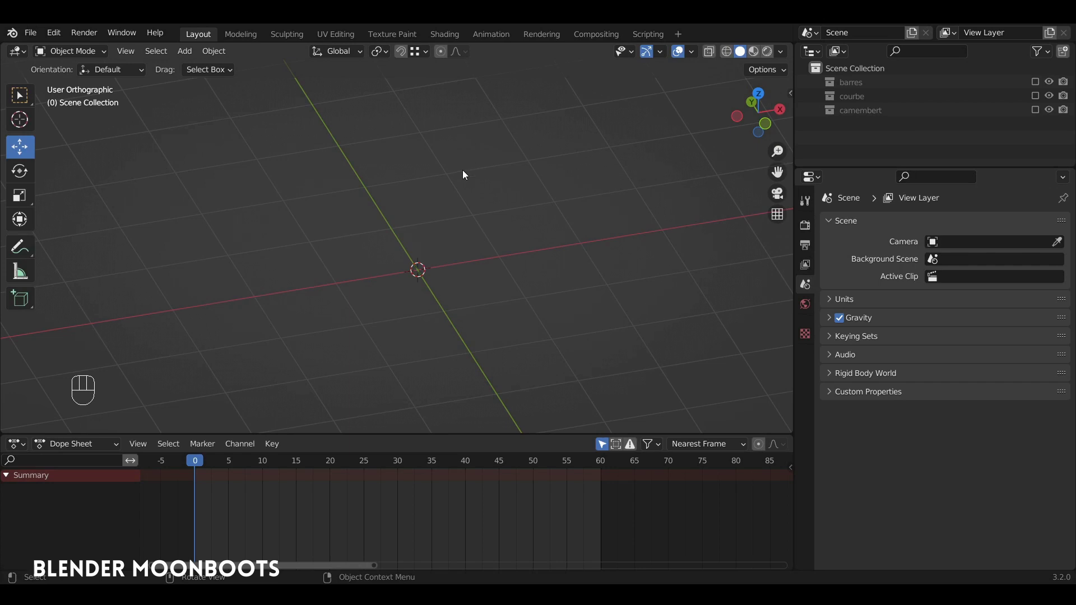
# Add a Bezier circle with a 1 m radius at the origin and show it in top view
pyautogui.hotkey('shift', 'a')
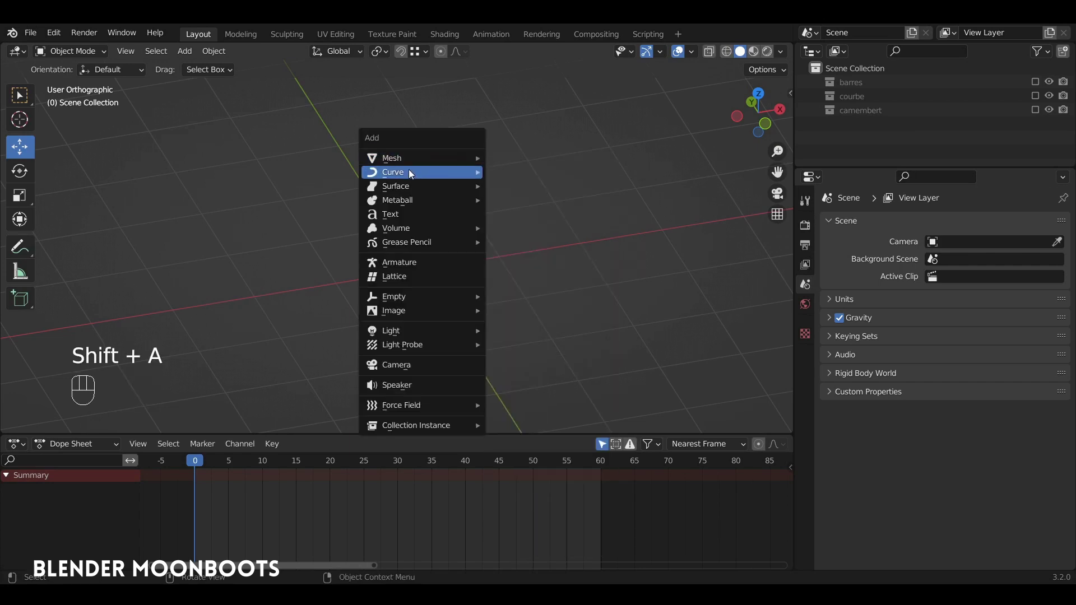
pyautogui.moveTo(411, 174)
pyautogui.click(527, 188)
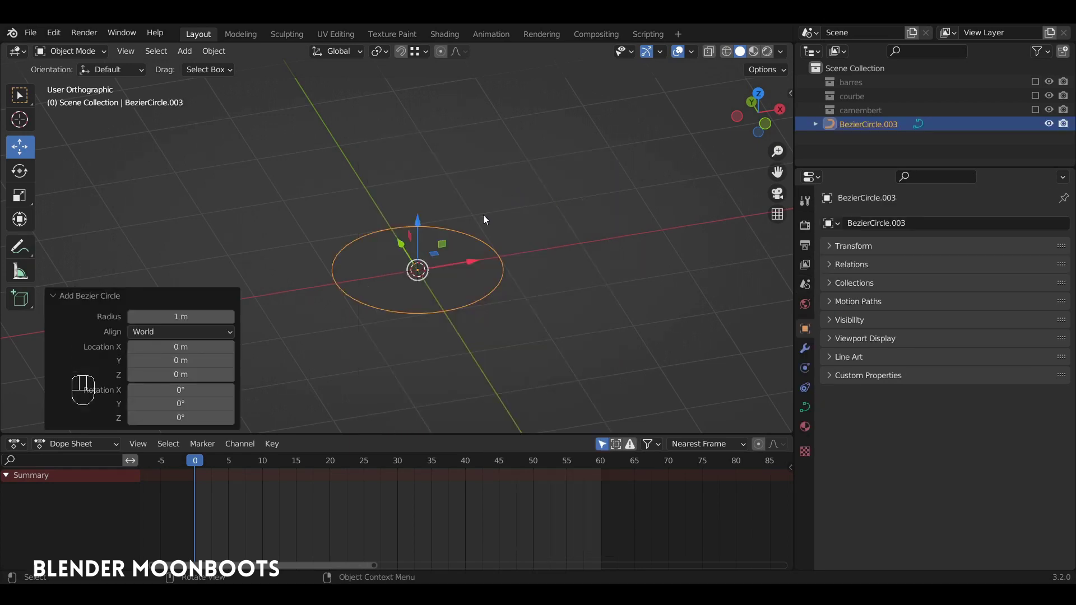
pyautogui.press('KP_7')
pyautogui.keyDown('ctrl'); pyautogui.keyDown('alt'); pyautogui.moveTo(476, 218); pyautogui.dragTo(503, 196); pyautogui.keyUp('alt'); pyautogui.keyUp('ctrl')
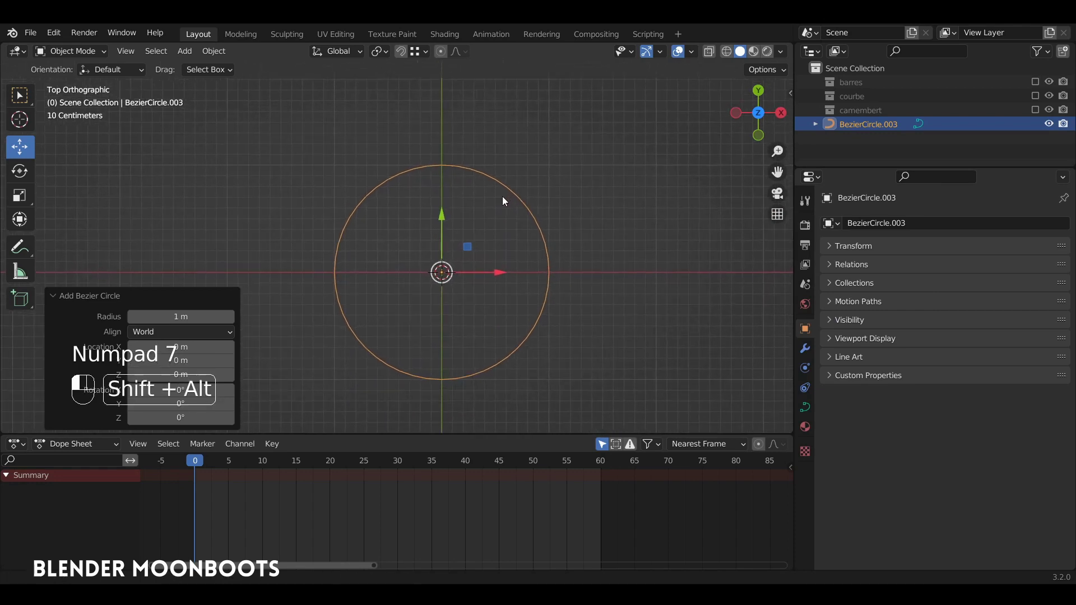
# In edit mode, delete the circle's segment between its left and top control points
pyautogui.press('Tab')
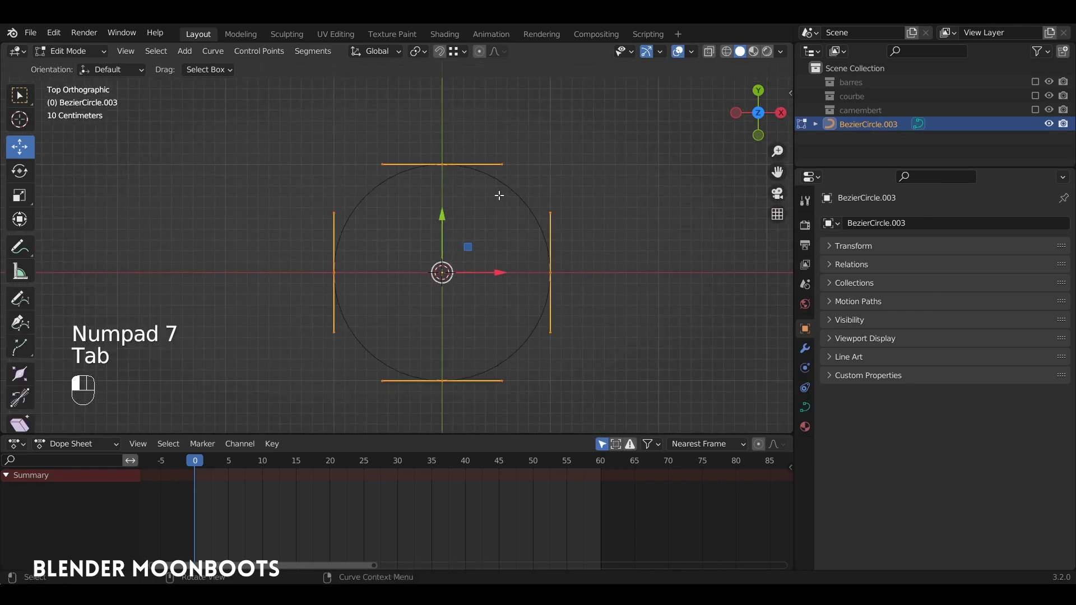
pyautogui.click(329, 269)
pyautogui.keyDown('shift'); pyautogui.click(432, 167); pyautogui.keyUp('shift')
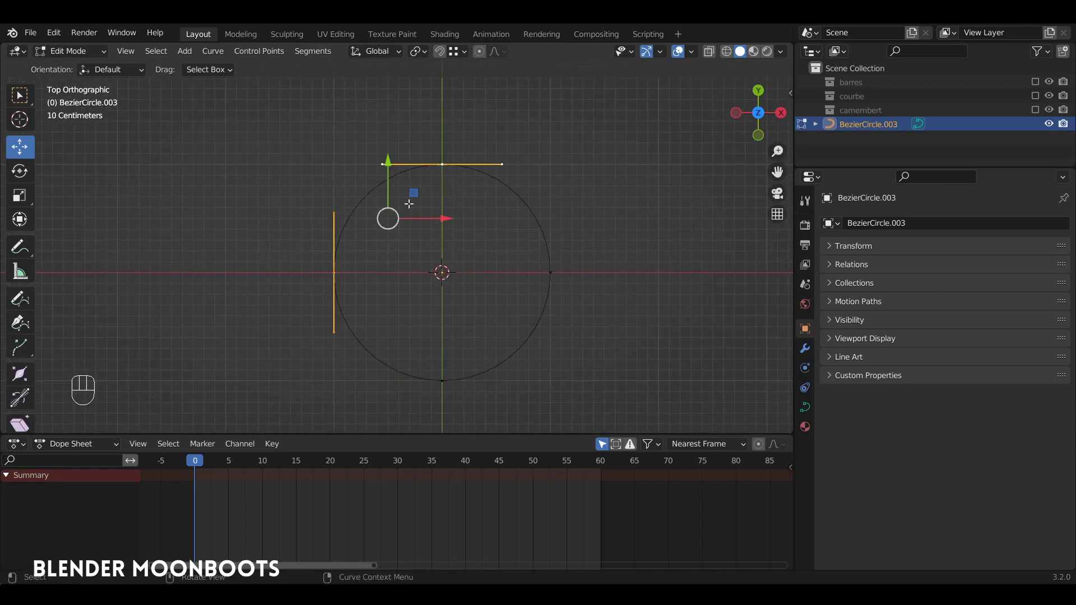
pyautogui.press('x')
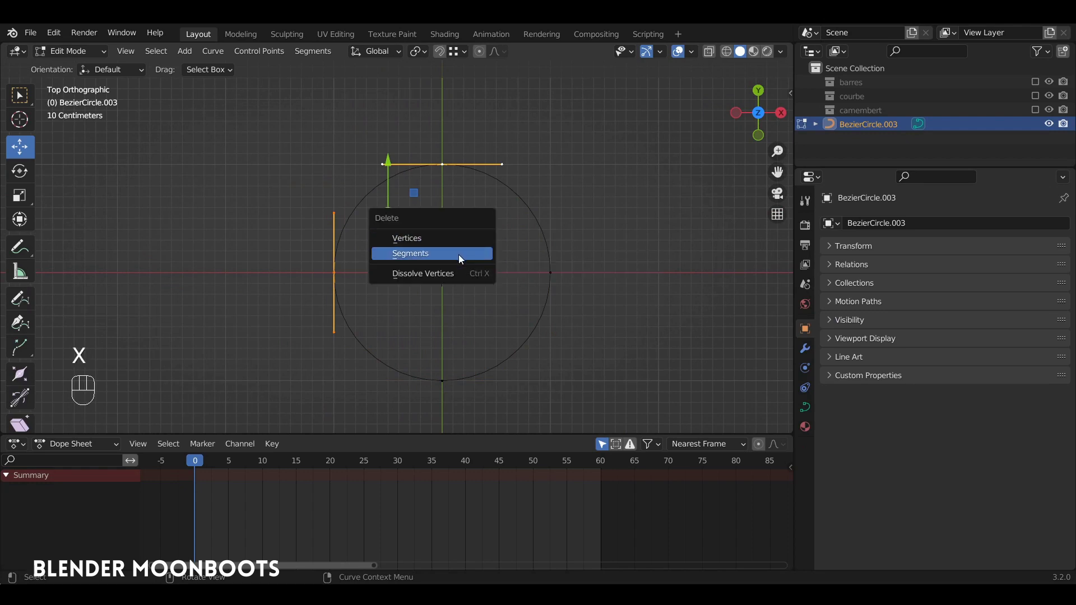
pyautogui.click(459, 254)
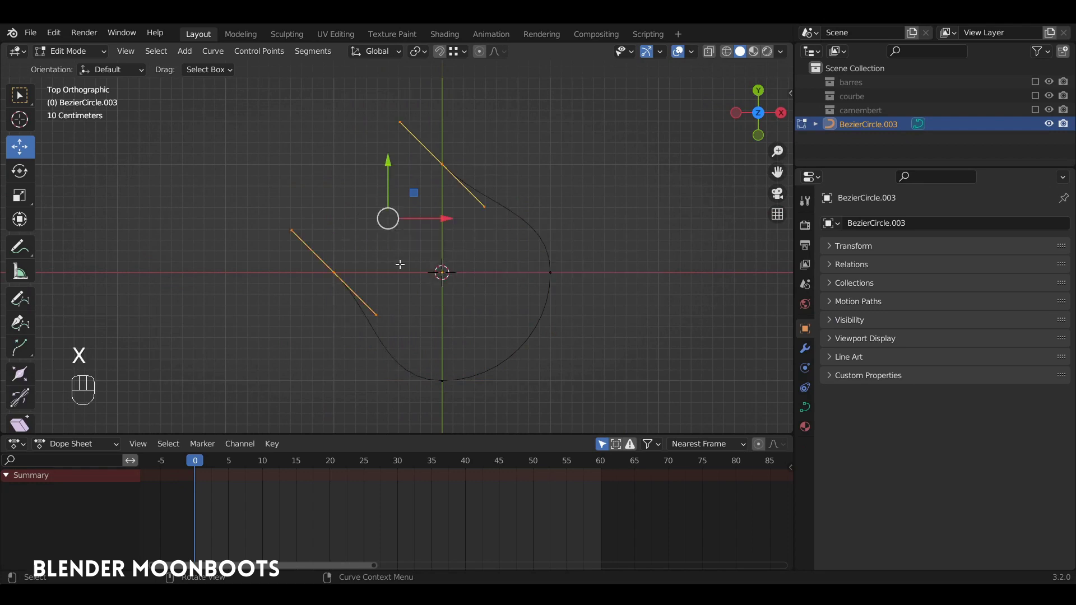
# Rotate the left control point's handles 45° and the top control point's handles -45°
pyautogui.click(334, 273)
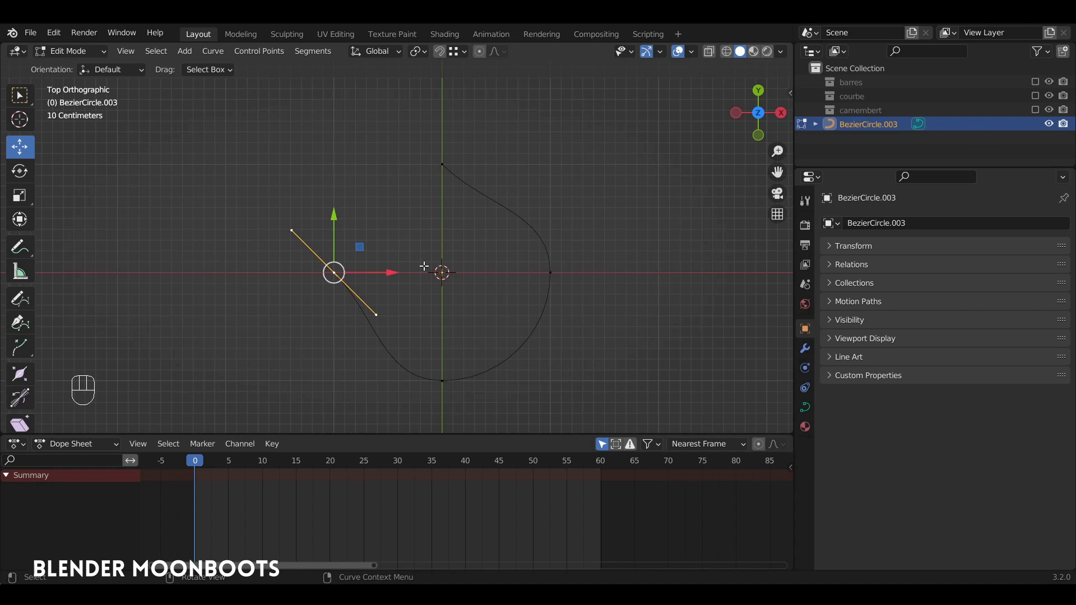
pyautogui.write('r45')
pyautogui.press('Return')
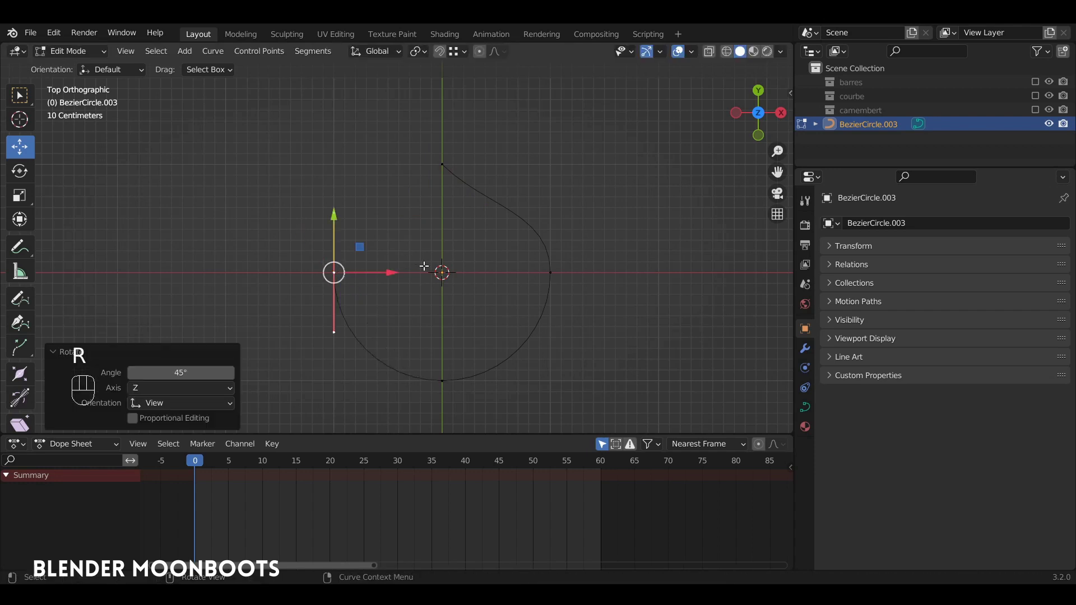
pyautogui.click(437, 166)
pyautogui.press('r')
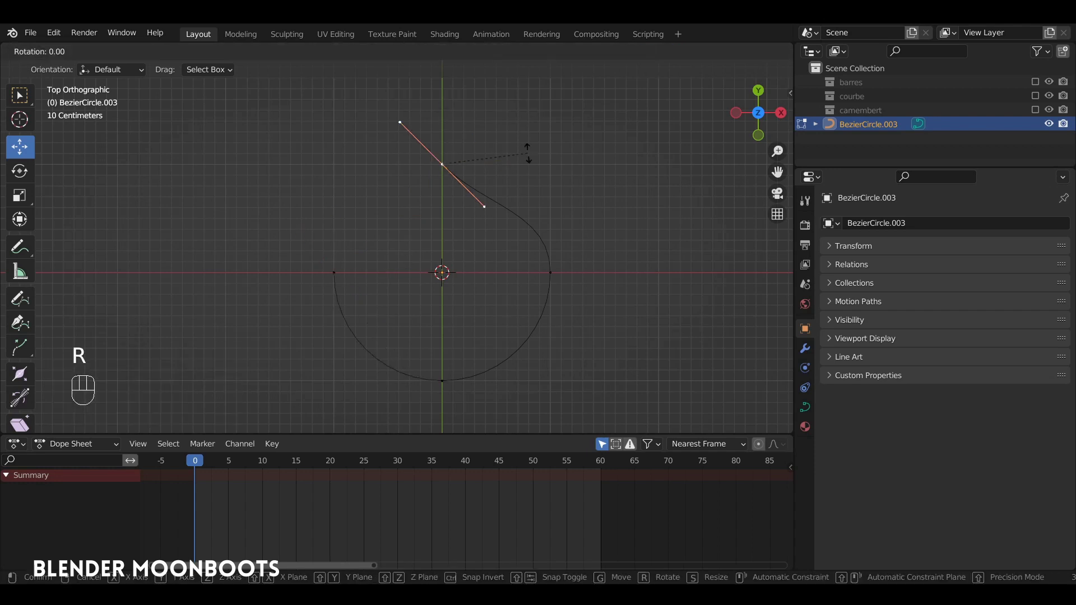
pyautogui.write('45-')
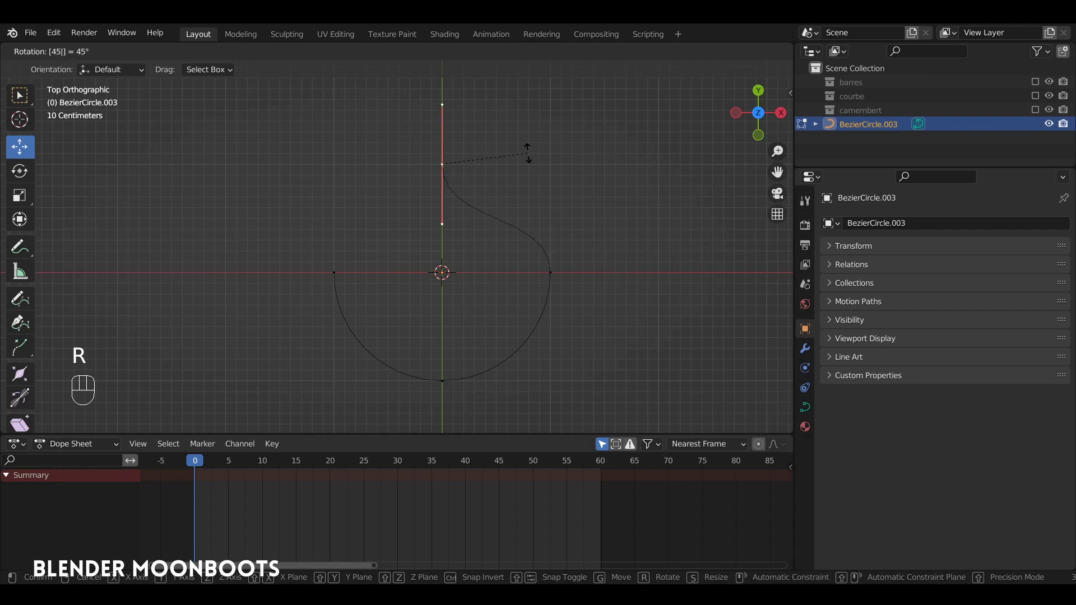
pyautogui.press('Return')
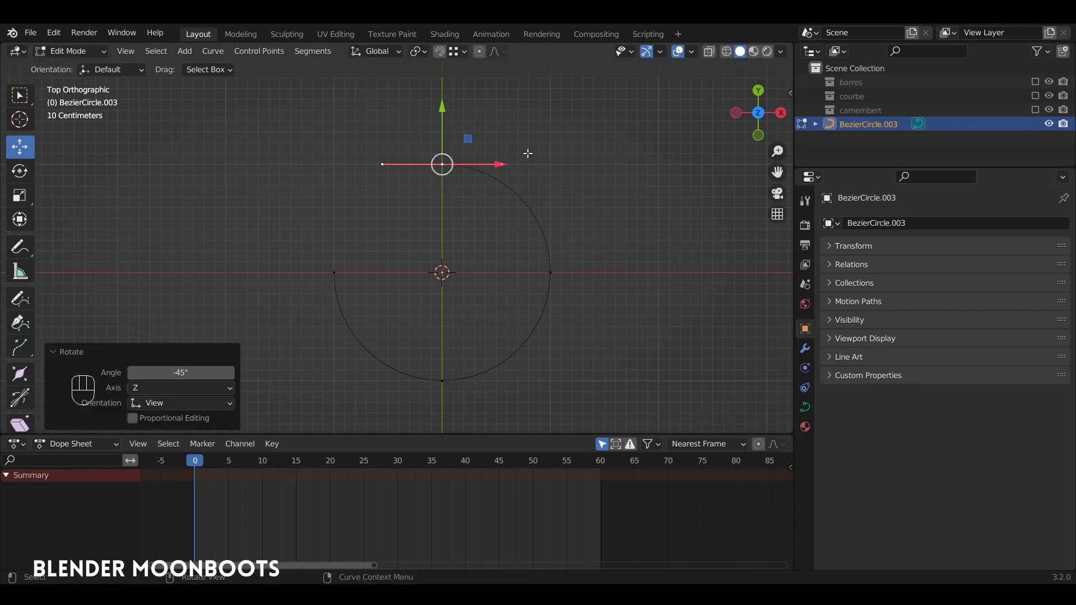
# Extrude the left control point about 0.42 m in X and 1.11 m in Y, and rotate the new point's handles 90°
pyautogui.click(329, 274)
pyautogui.press('e')
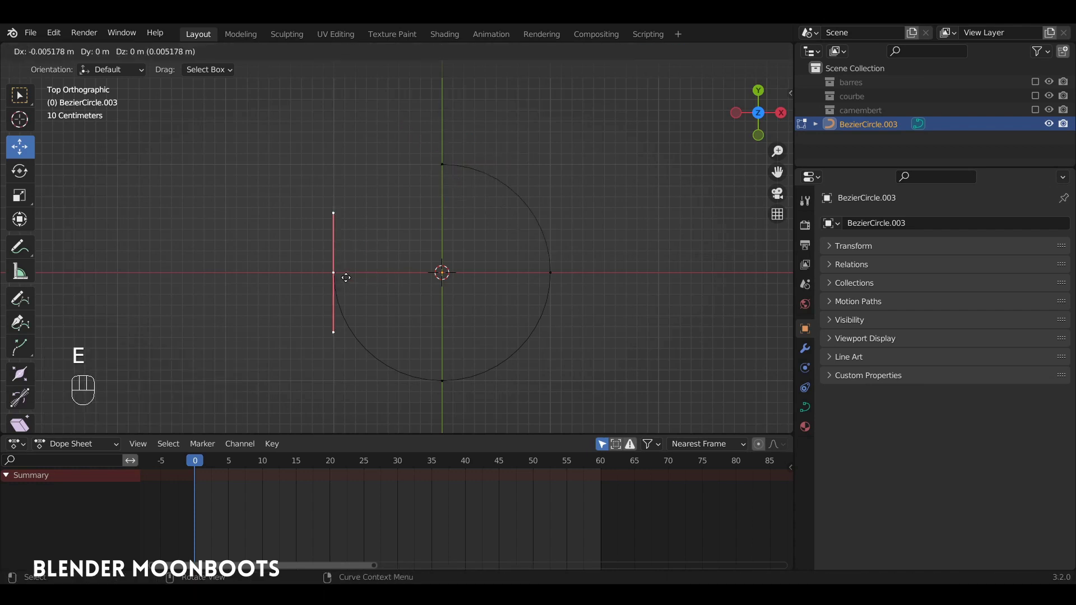
pyautogui.click(393, 159)
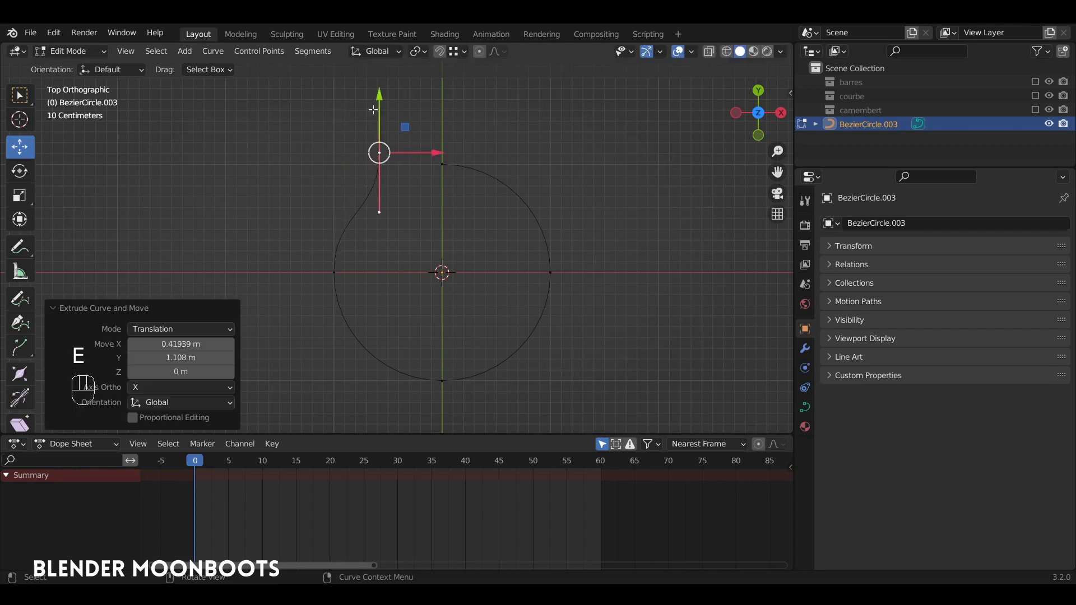
pyautogui.write('r90')
pyautogui.press('Return')
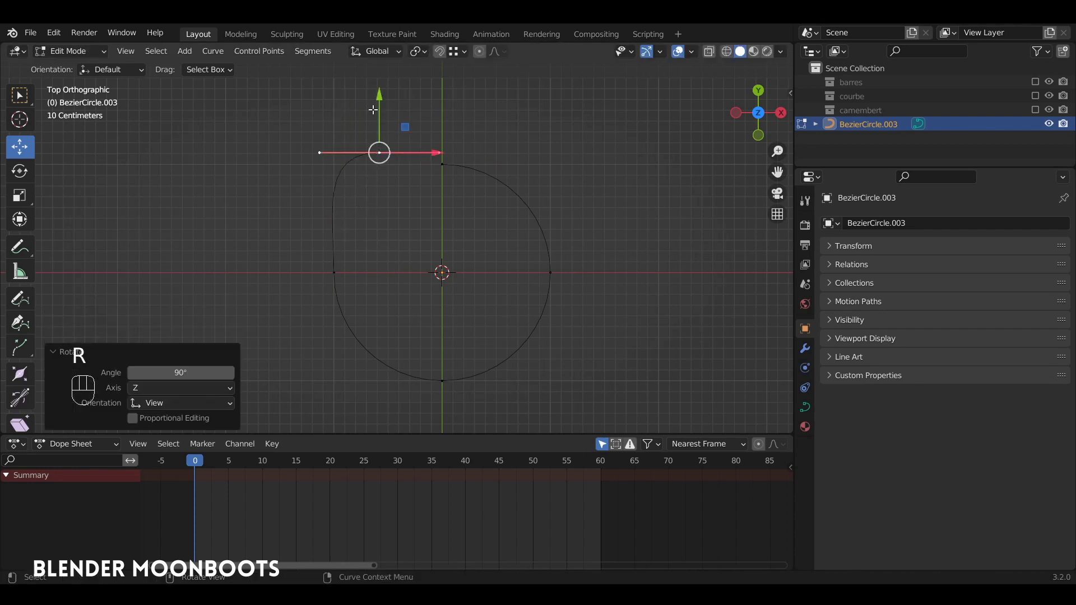
# Snap the extruded point onto the circle's top control point to close the shape visually, and leave edit mode
pyautogui.click(456, 52)
pyautogui.press('g')
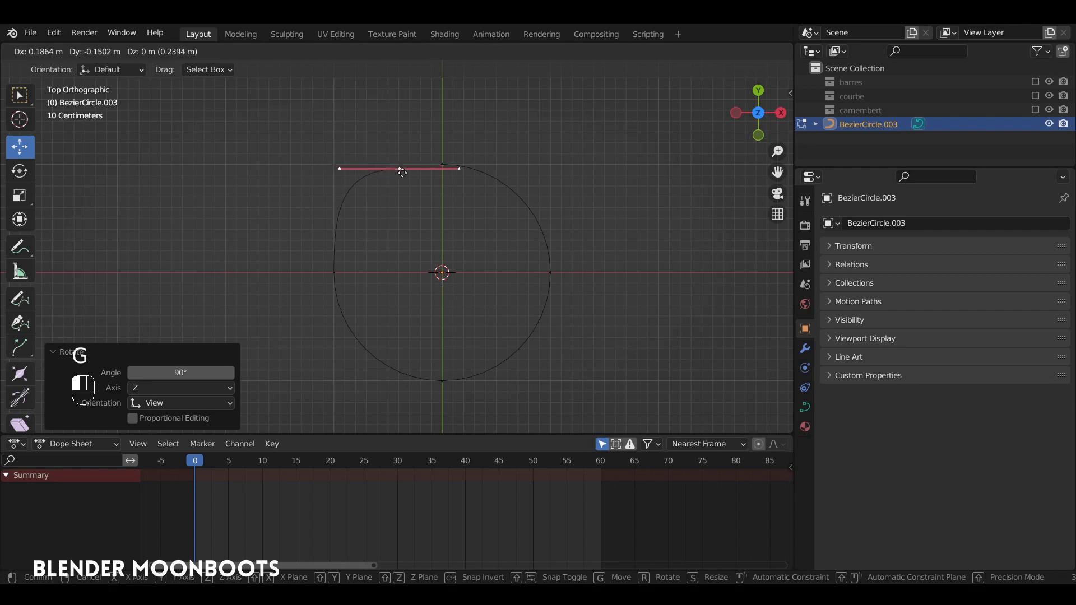
pyautogui.keyDown('ctrl'); pyautogui.click(443, 166); pyautogui.keyUp('ctrl')
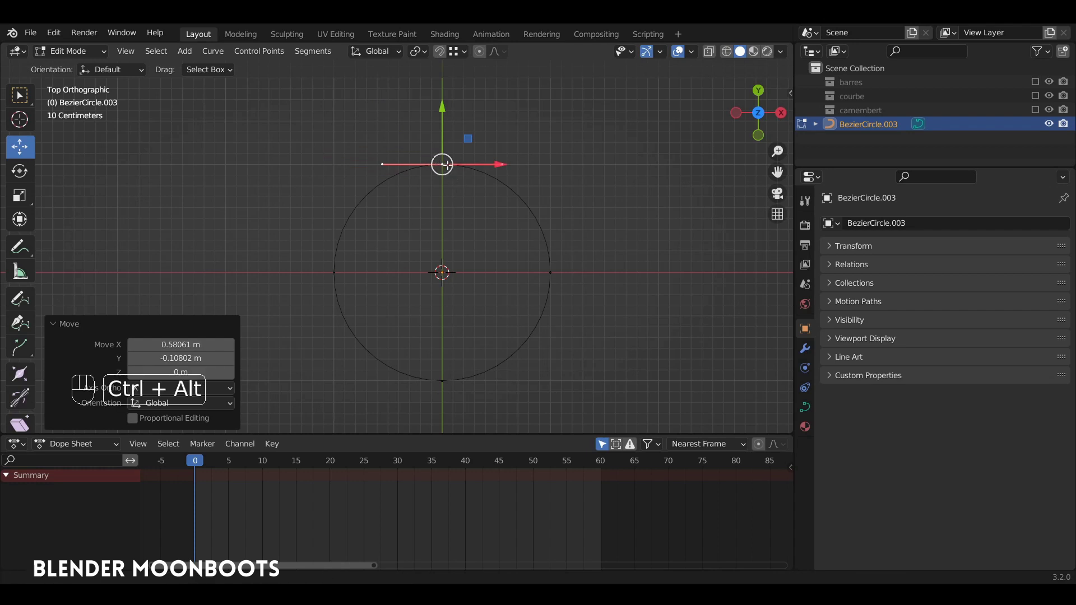
pyautogui.keyDown('ctrl'); pyautogui.keyDown('alt'); pyautogui.moveTo(324, 151); pyautogui.dragTo(409, 163); pyautogui.keyUp('alt'); pyautogui.keyUp('ctrl')
pyautogui.press('Tab')
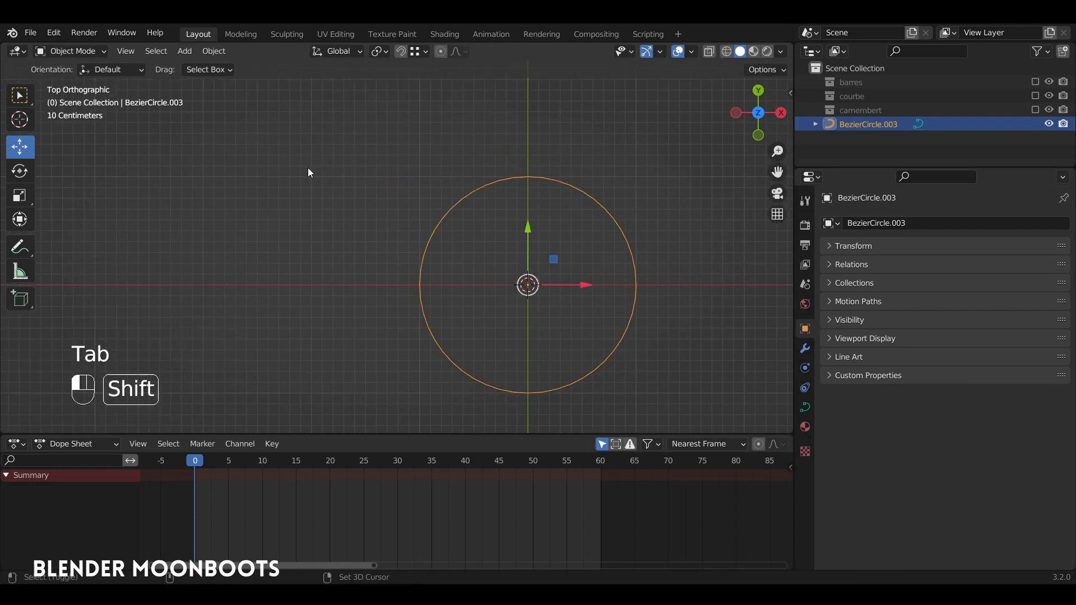
# Add a Bezier curve at the 3D cursor to the upper left of the circle and flatten it by scaling Y to 0 in edit mode
pyautogui.hotkey('shift', 'a')
pyautogui.moveTo(312, 174)
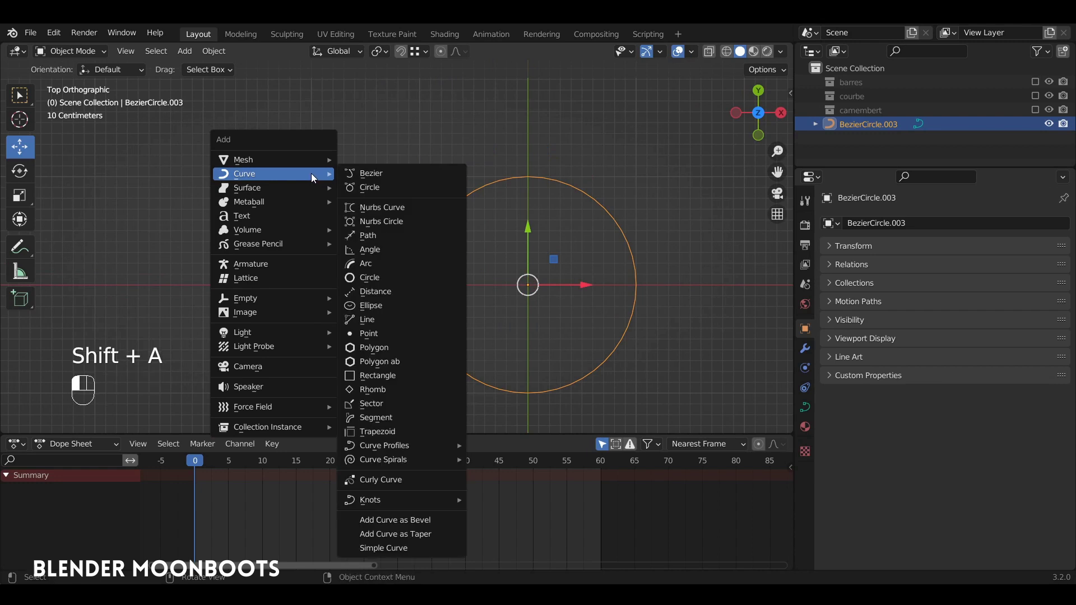
pyautogui.click(390, 178)
pyautogui.press('Tab')
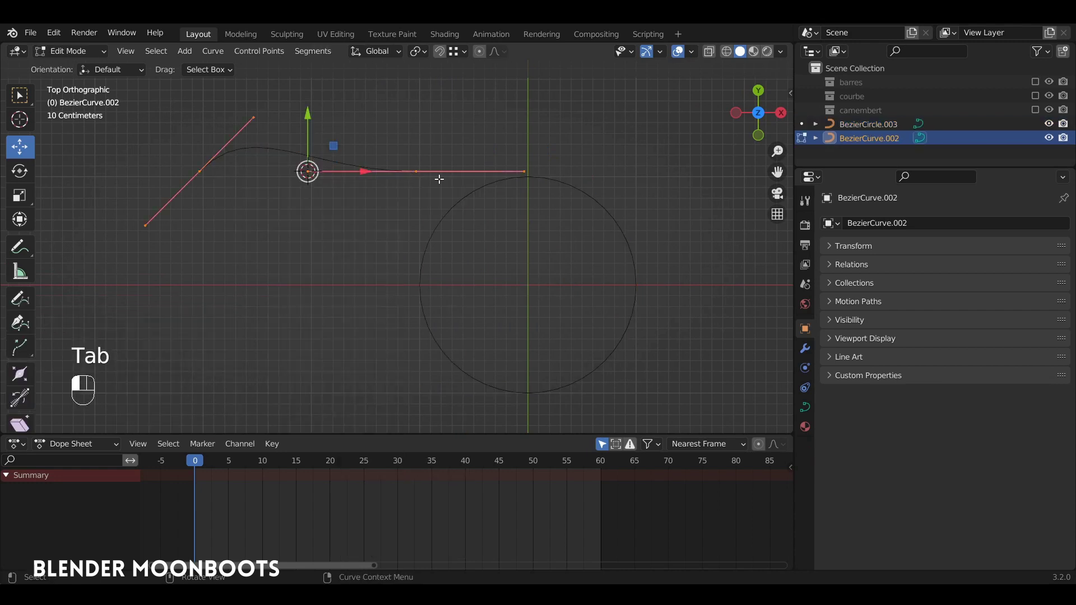
pyautogui.press('s')
pyautogui.press('y')
pyautogui.press('0')
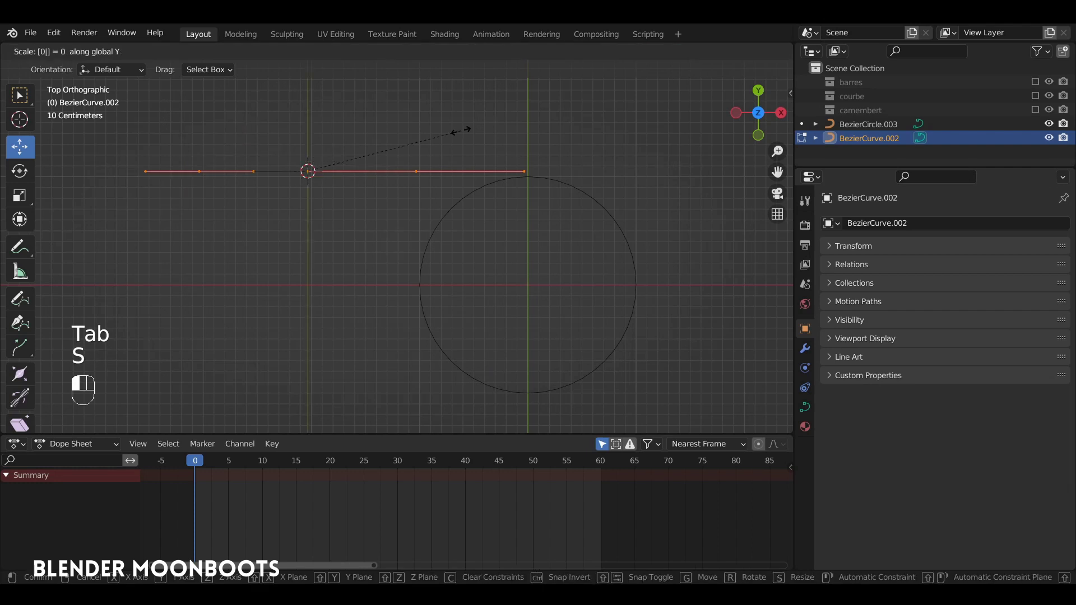
pyautogui.press('Return')
pyautogui.press('Tab')
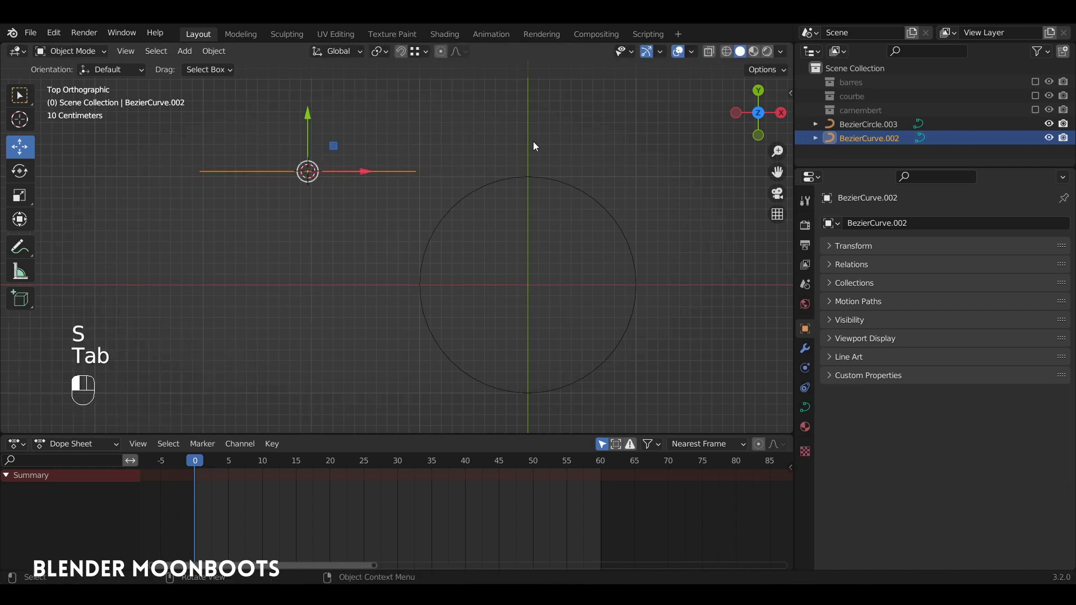
# Set the Bezier circle's bevel to Object mode with the straight Bezier curve as its bevel object
pyautogui.click(533, 178)
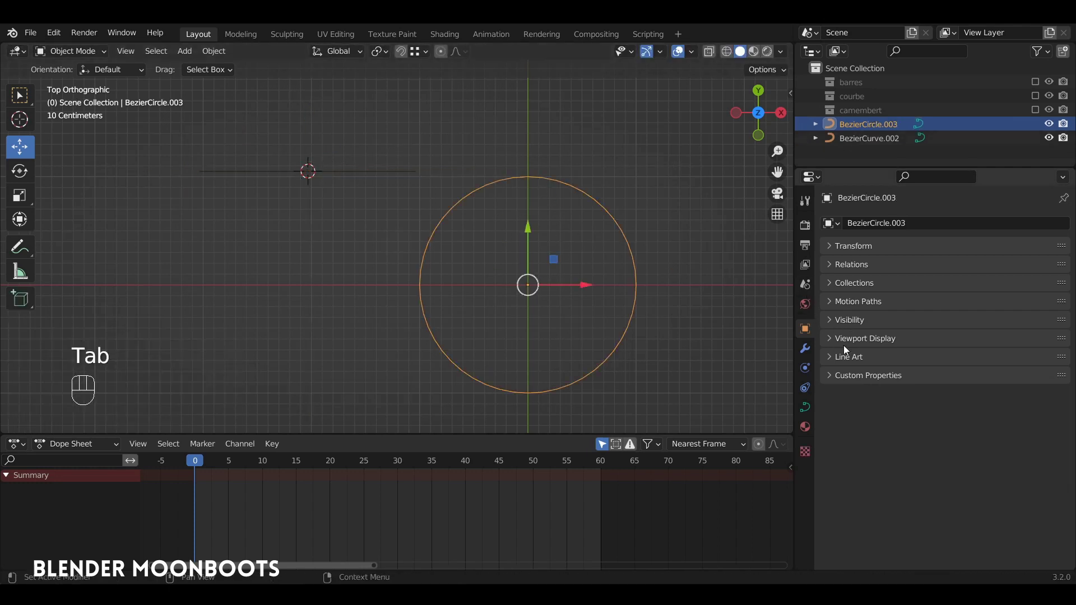
pyautogui.click(806, 407)
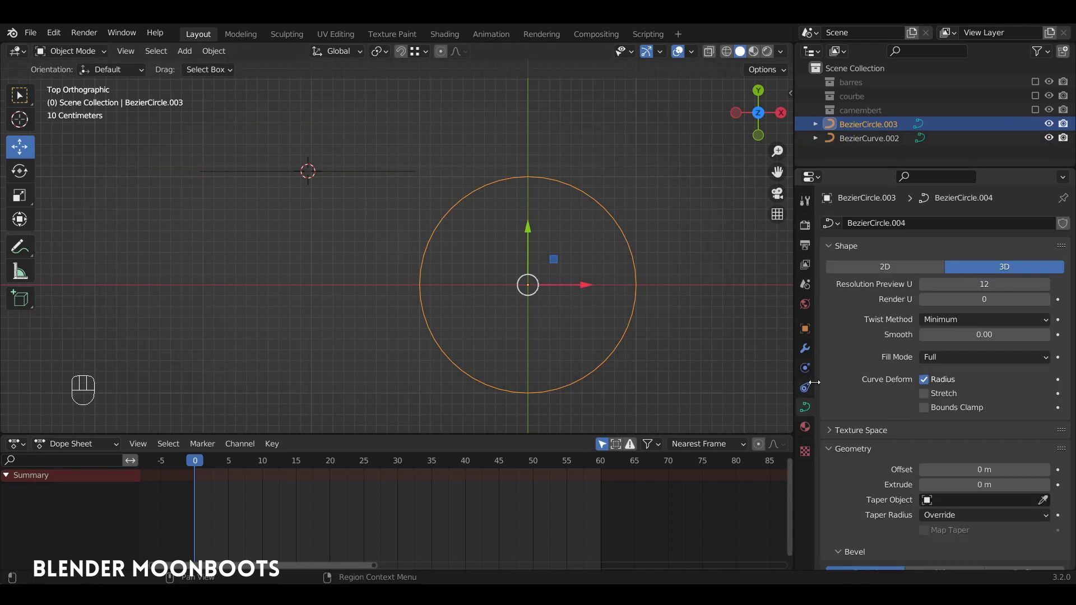
pyautogui.scroll(-8, 861, 391)
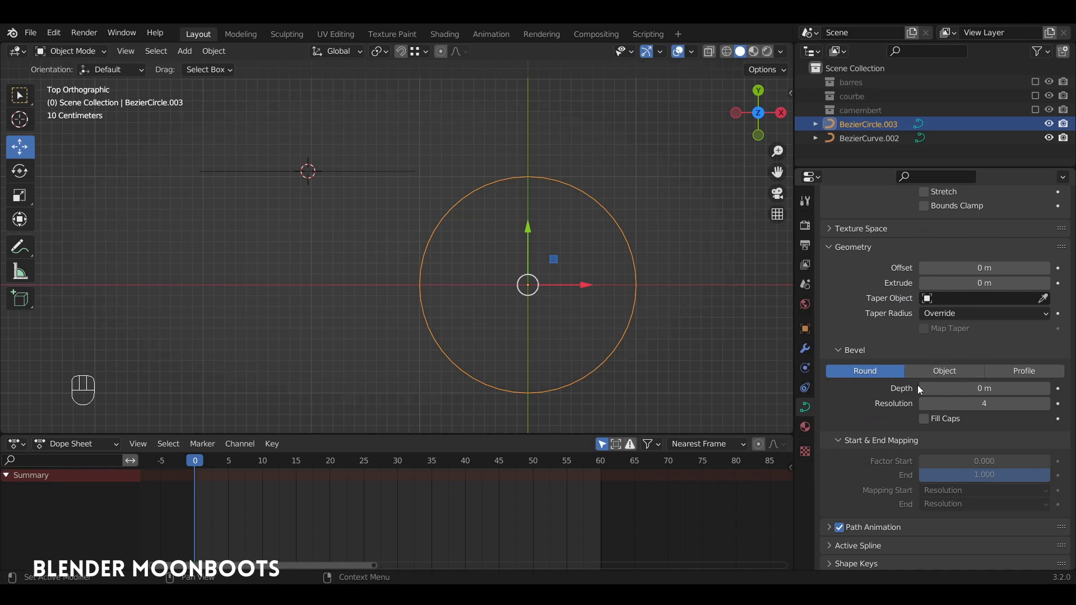
pyautogui.click(944, 373)
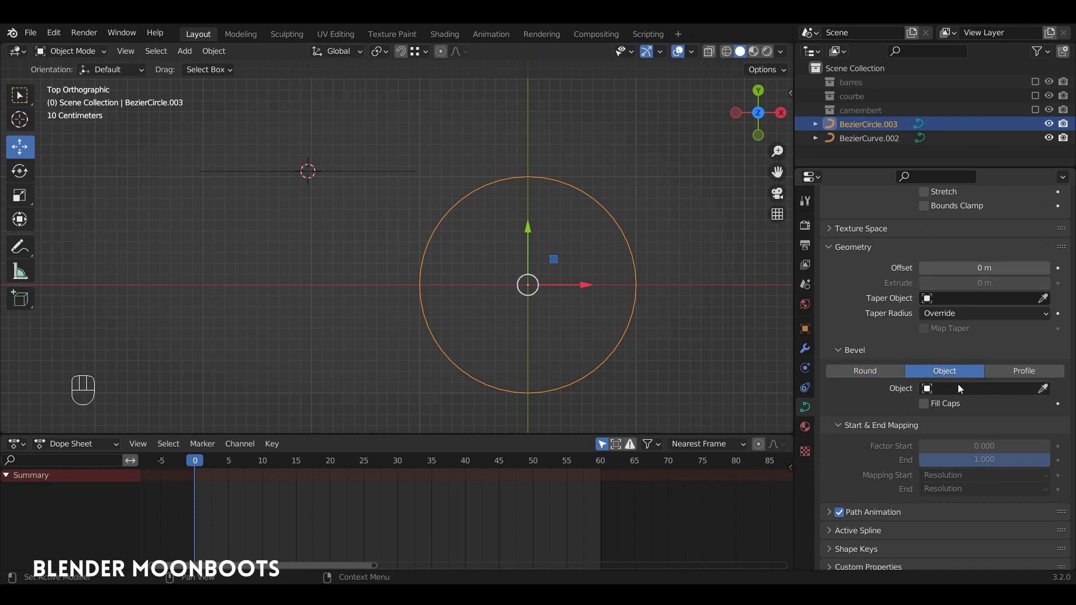
pyautogui.click(1044, 390)
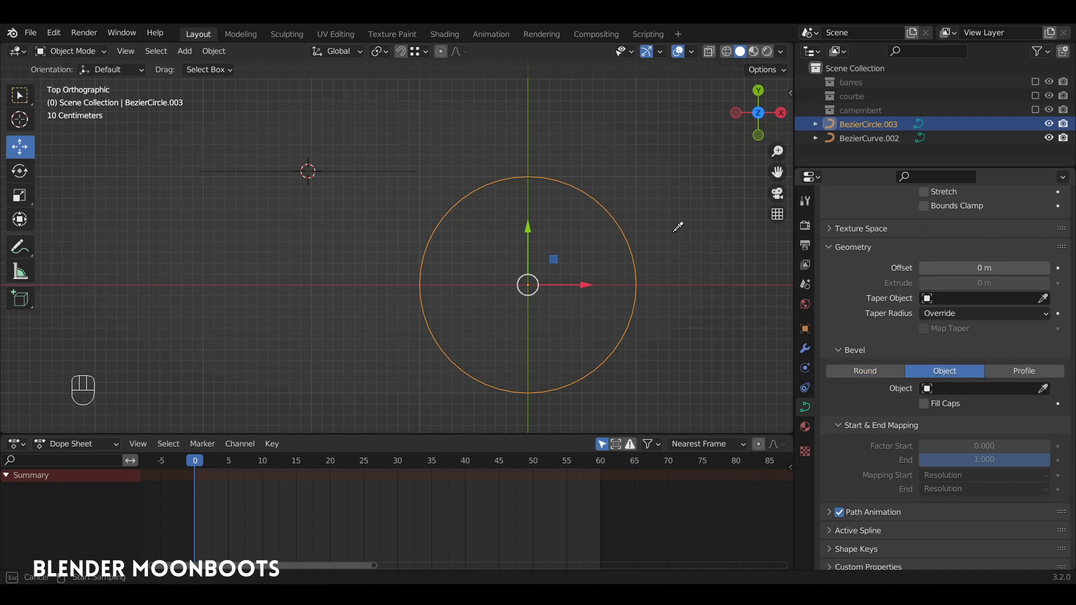
pyautogui.click(342, 171)
# Try out the disc's bevel End mapping factor in top view, reducing it to 0.390
pyautogui.scroll(-3, 493, 213)
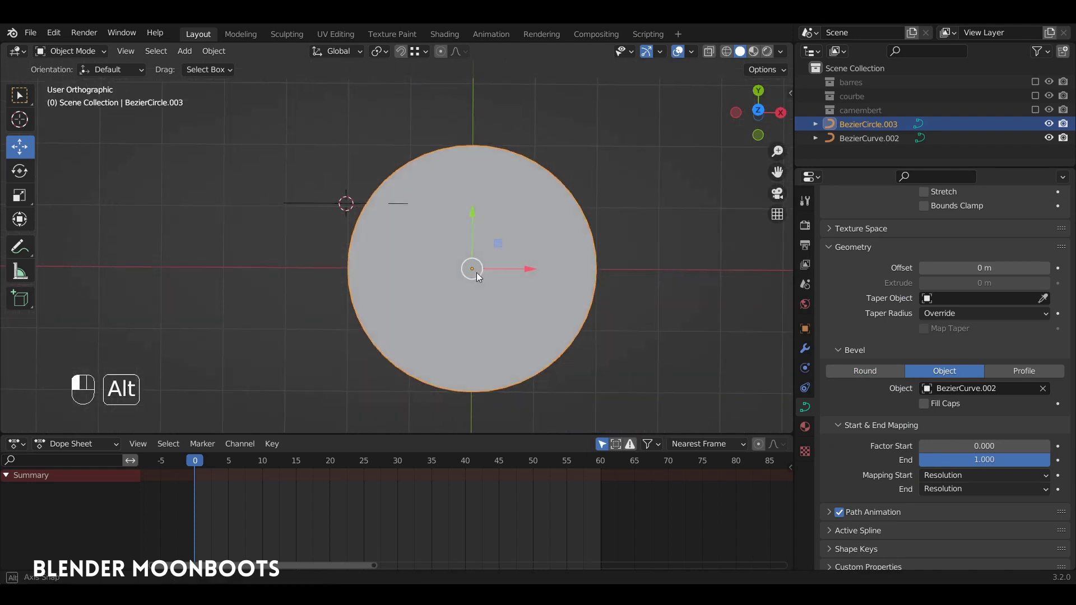
pyautogui.keyDown('alt'); pyautogui.moveTo(476, 272); pyautogui.dragTo(495, 174, button='middle'); pyautogui.keyUp('alt')
pyautogui.keyDown('alt'); pyautogui.moveTo(495, 171); pyautogui.dragTo(493, 180); pyautogui.keyUp('alt')
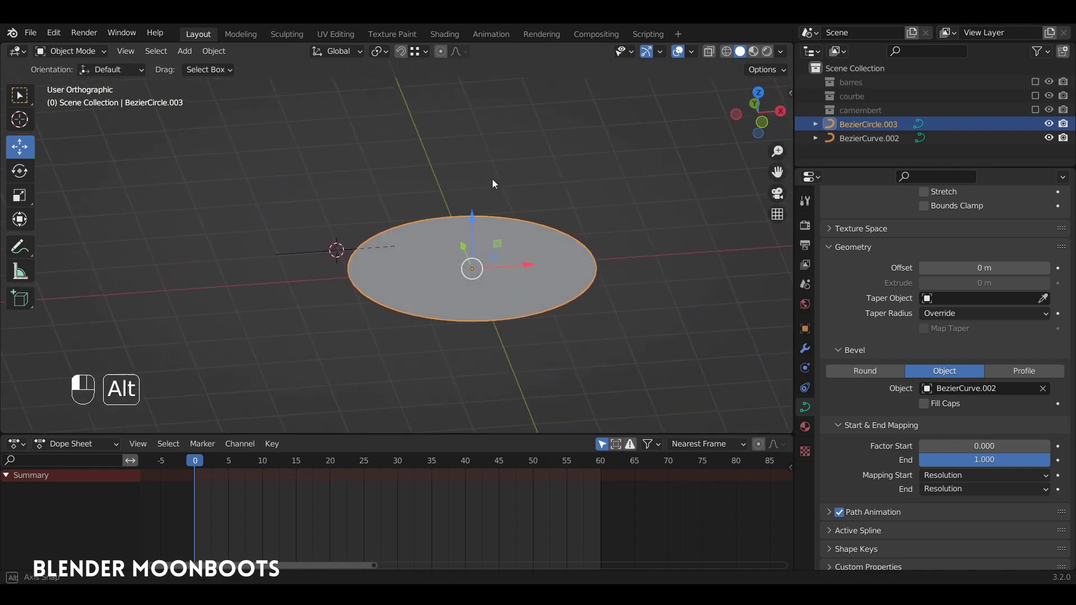
pyautogui.keyDown('alt'); pyautogui.moveTo(494, 277); pyautogui.dragTo(484, 312); pyautogui.keyUp('alt')
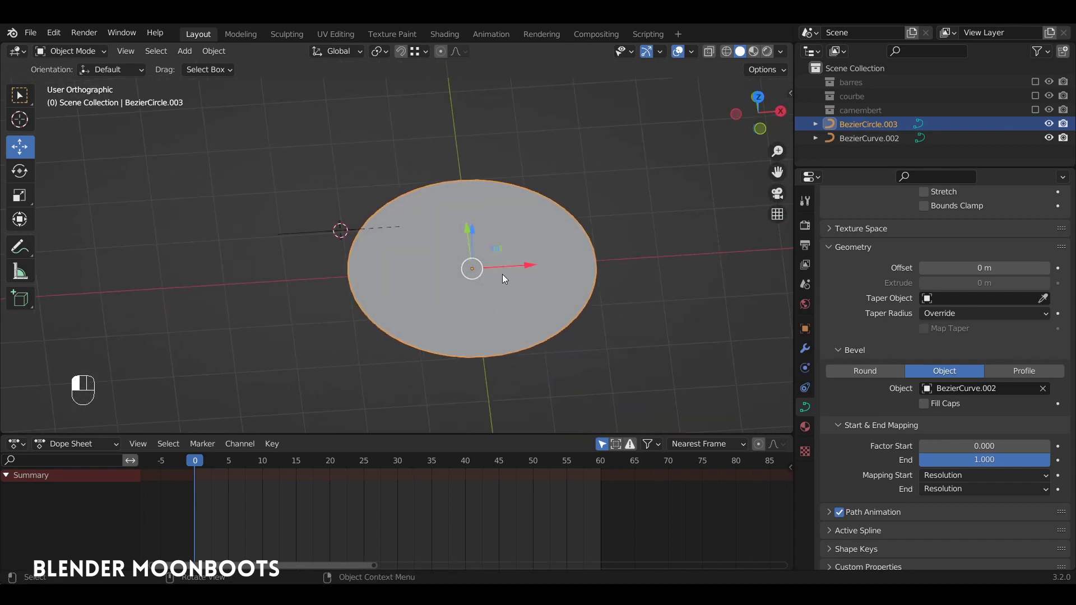
pyautogui.press('KP_7')
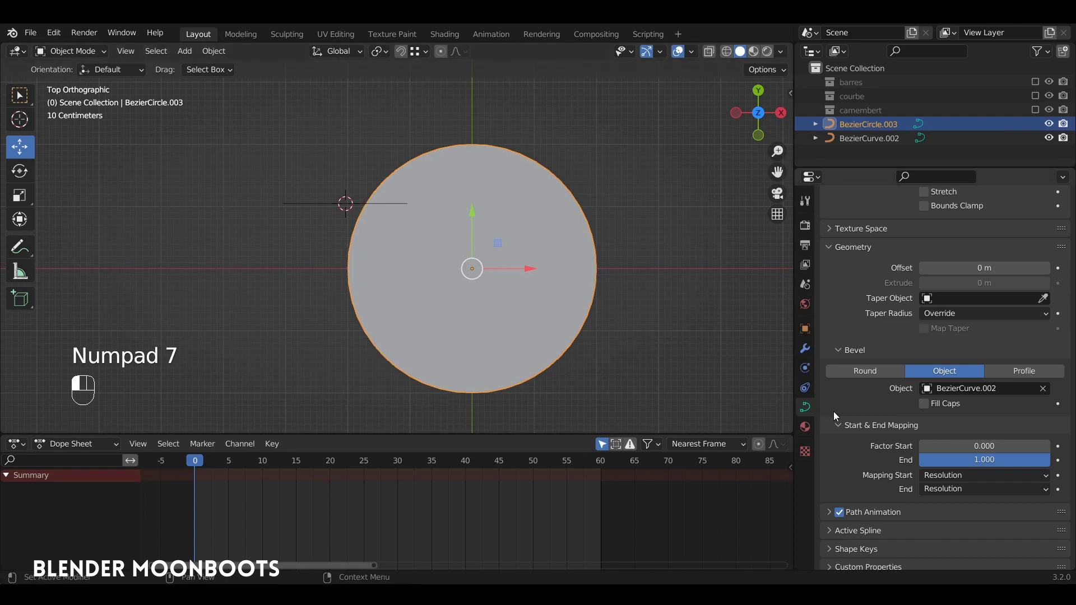
pyautogui.moveTo(1007, 459); pyautogui.dragTo(876, 445)
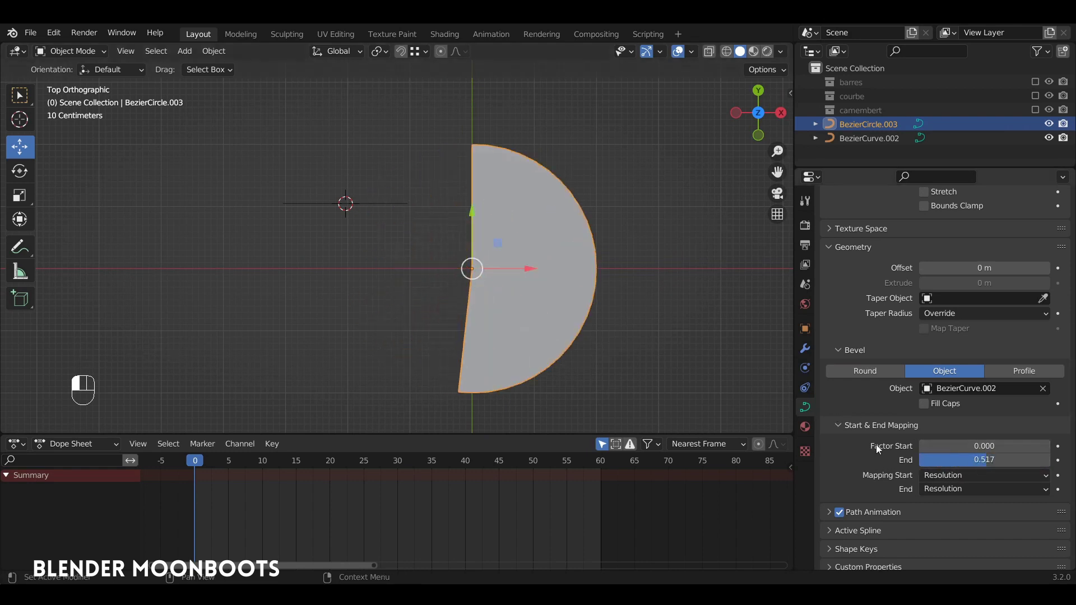
pyautogui.moveTo(939, 460)
pyautogui.mouseDown()
pyautogui.moveTo(904, 461)
pyautogui.moveTo(1000, 466)
pyautogui.moveTo(845, 466)
pyautogui.moveTo(1003, 480)
pyautogui.moveTo(839, 467)
pyautogui.moveTo(943, 472)
pyautogui.mouseUp()
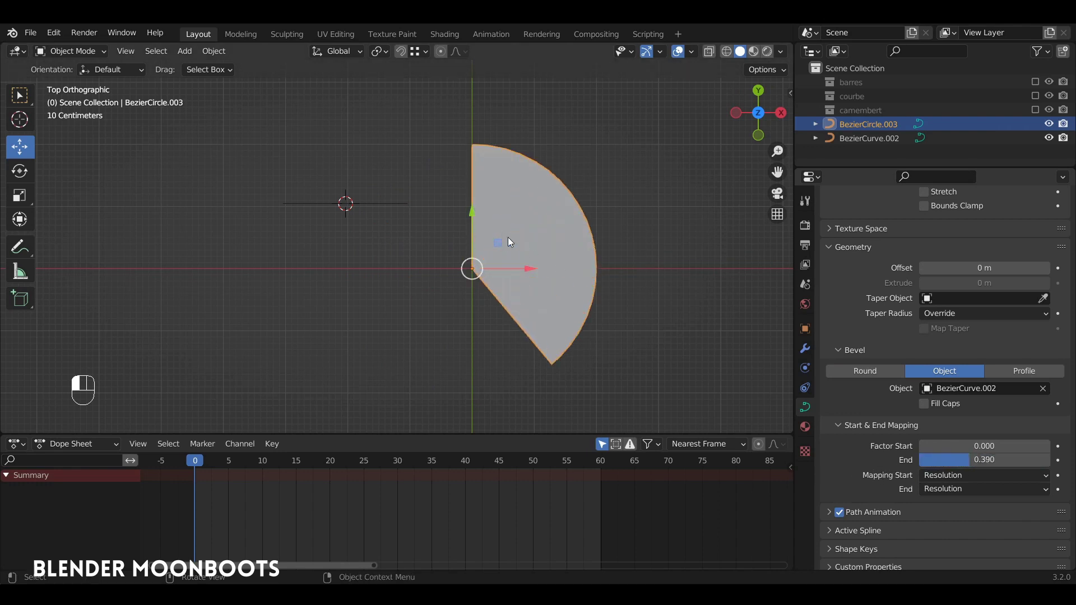
# Rotate the Bezier circle 180° about the X axis and set its bevel End mapping factor to 0
pyautogui.write('rx180')
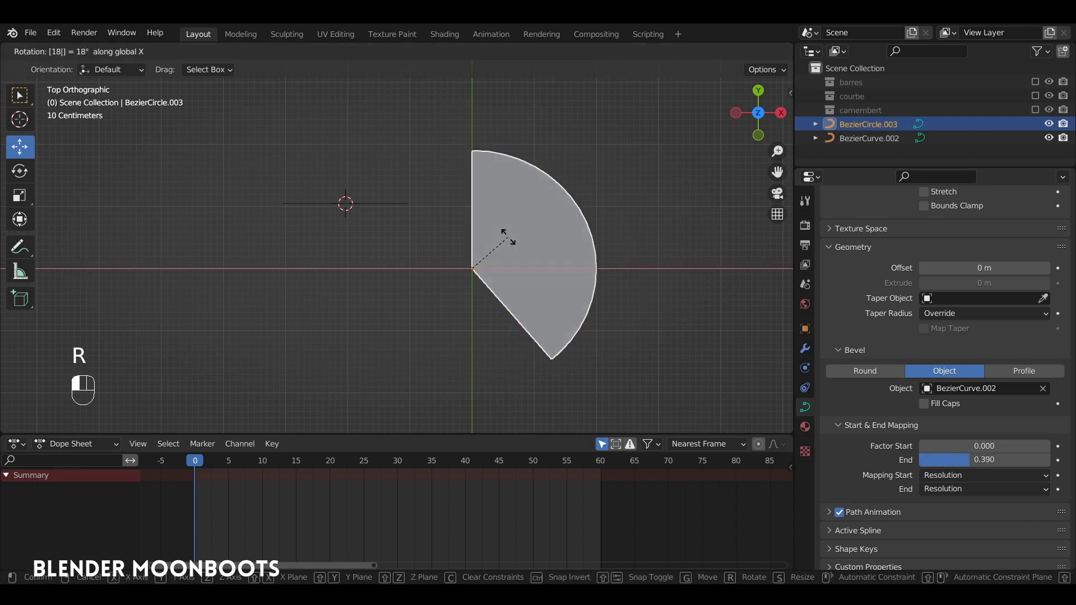
pyautogui.press('Return')
pyautogui.moveTo(969, 461); pyautogui.dragTo(874, 460)
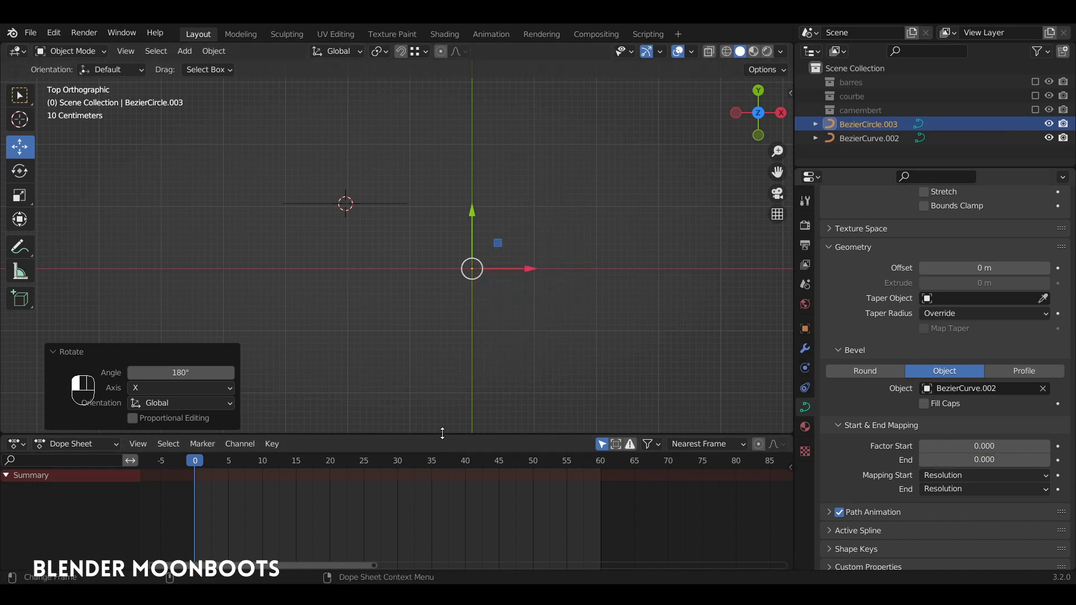
# Keyframe the Bezier circle's bevel End mapping factor at 0 on frame 0 and at 0.600 on frame 30
pyautogui.moveTo(445, 435)
pyautogui.mouseDown()
pyautogui.moveTo(445, 451)
pyautogui.moveTo(447, 431)
pyautogui.mouseUp()
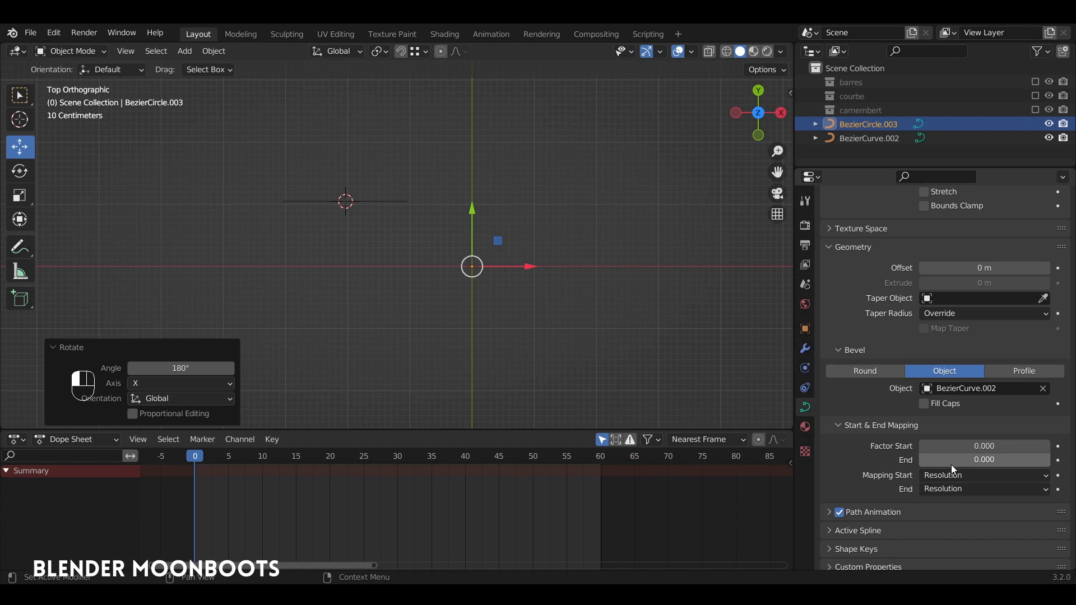
pyautogui.press('i')
pyautogui.click(237, 462)
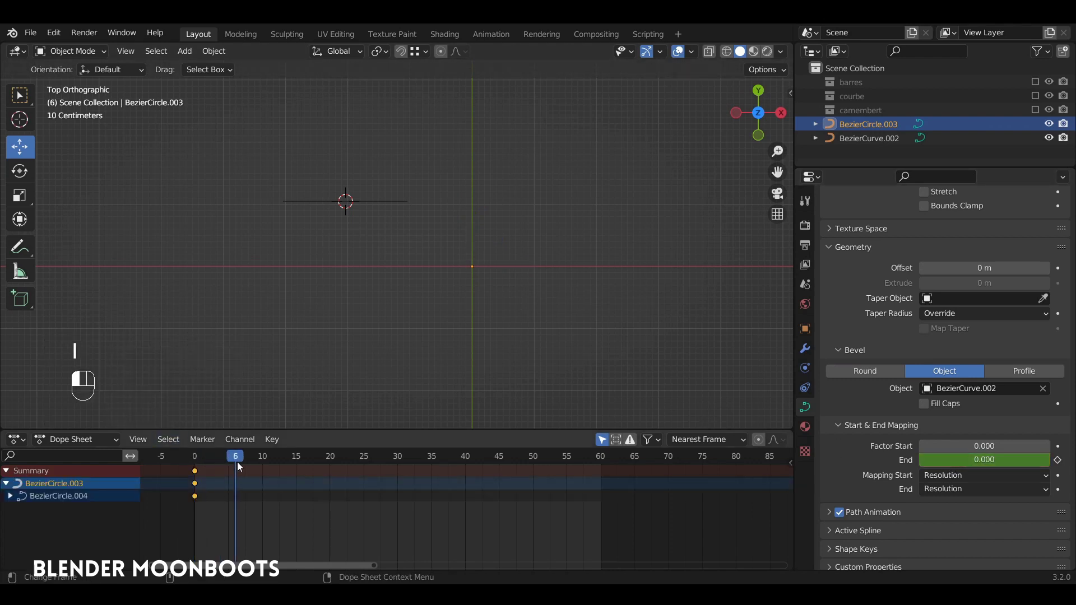
pyautogui.moveTo(237, 462); pyautogui.dragTo(398, 488)
pyautogui.moveTo(921, 460); pyautogui.dragTo(1005, 472)
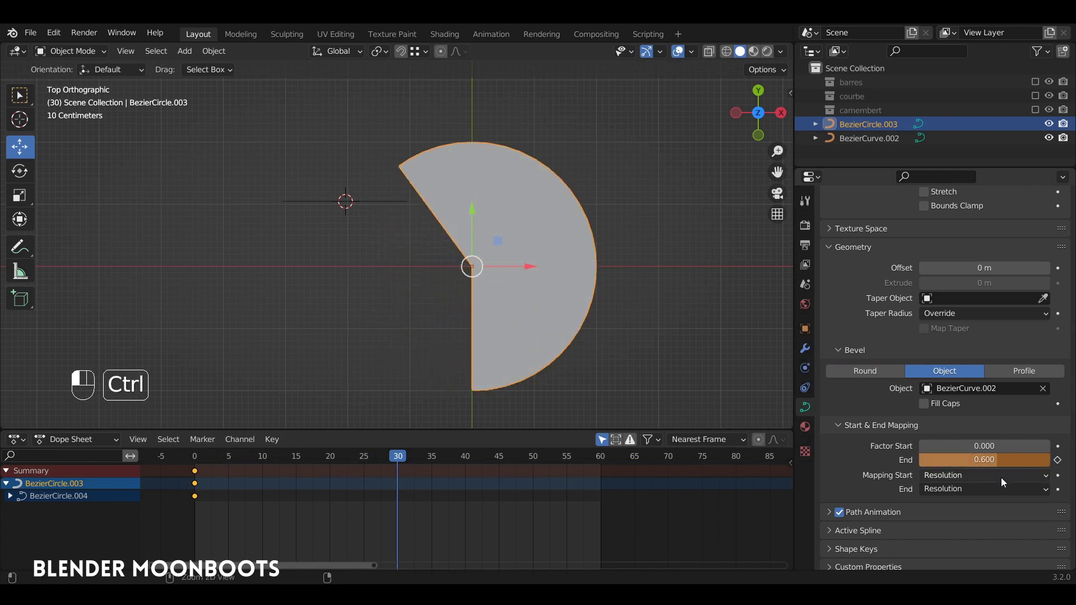
pyautogui.press('i')
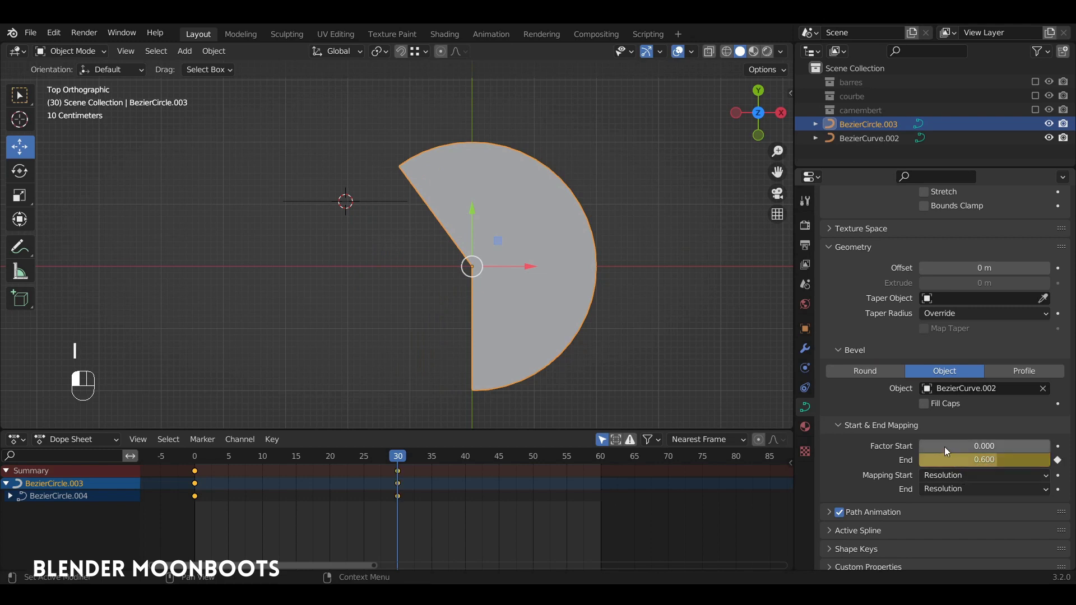
# Add a Solidify modifier to the Bezier circle slice and set its thickness to about 1.128 m
pyautogui.keyDown('alt'); pyautogui.moveTo(703, 326); pyautogui.dragTo(744, 308); pyautogui.keyUp('alt')
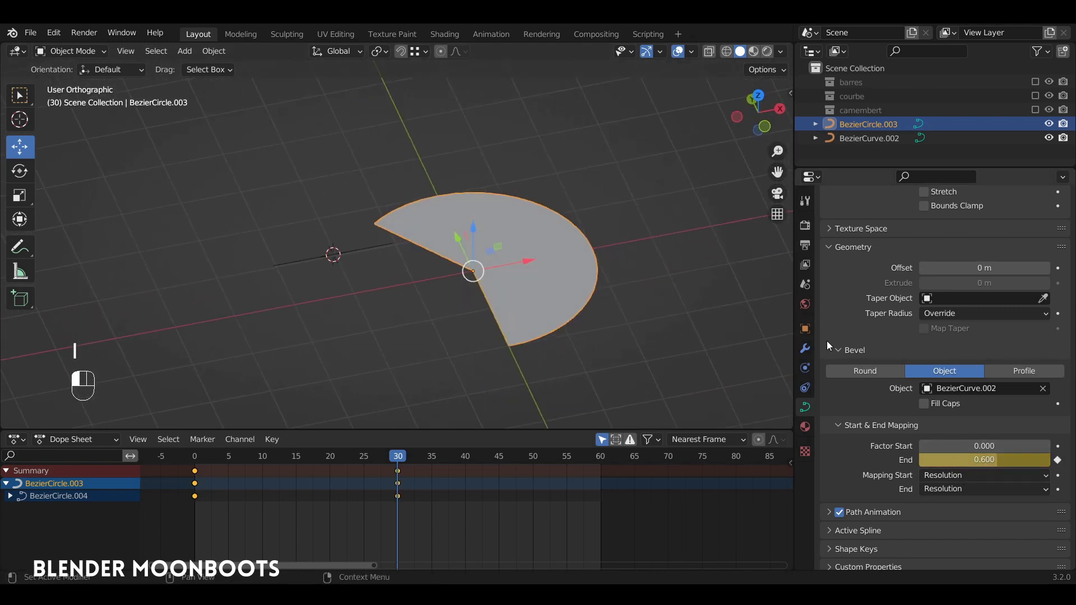
pyautogui.keyDown('alt'); pyautogui.moveTo(617, 295); pyautogui.dragTo(787, 356); pyautogui.keyUp('alt')
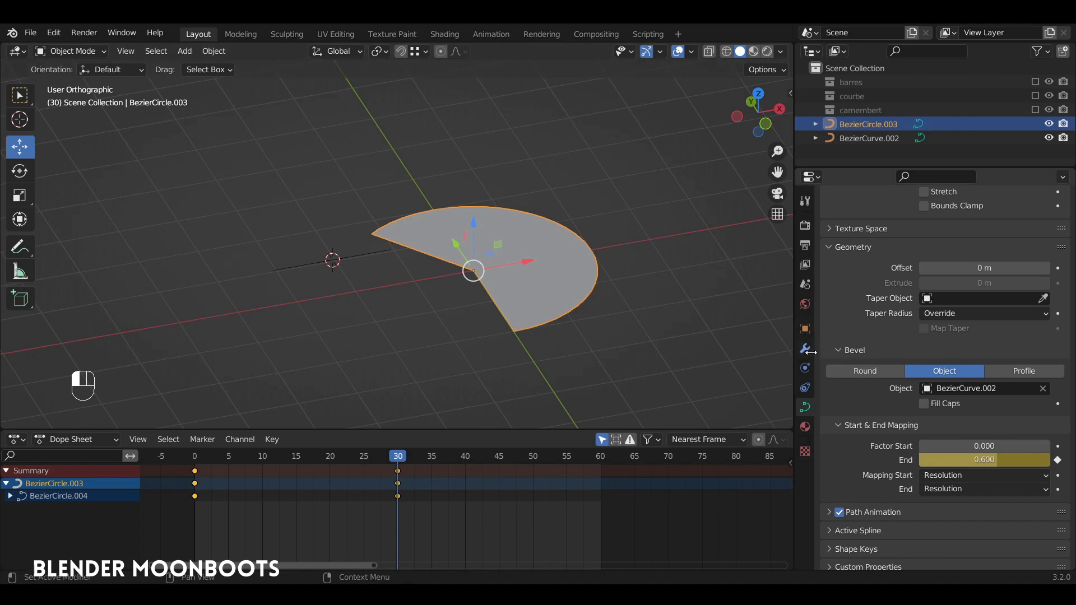
pyautogui.click(806, 348)
pyautogui.click(866, 227)
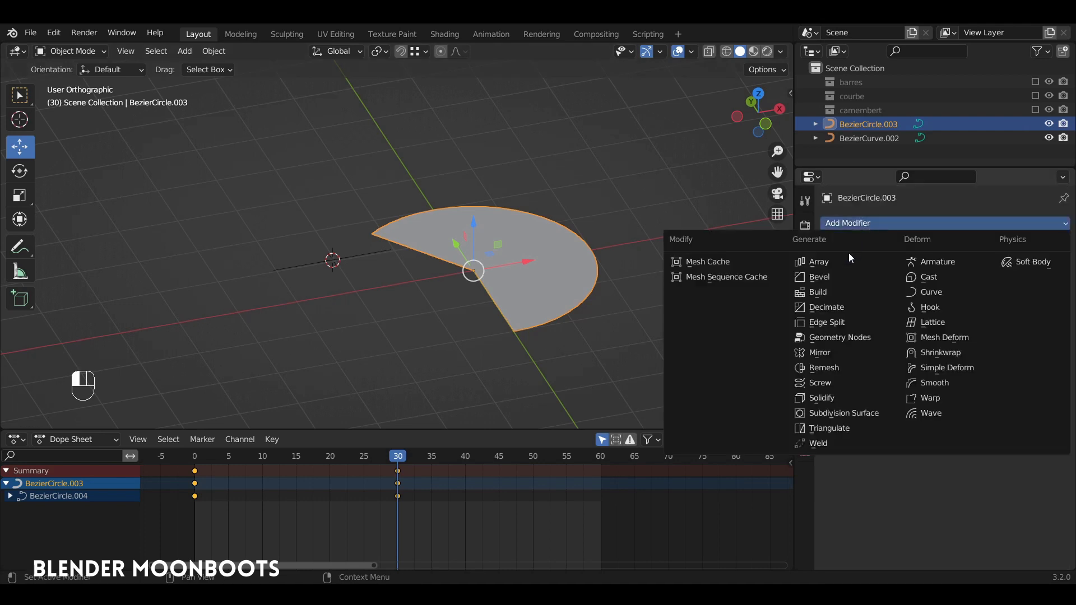
pyautogui.click(829, 398)
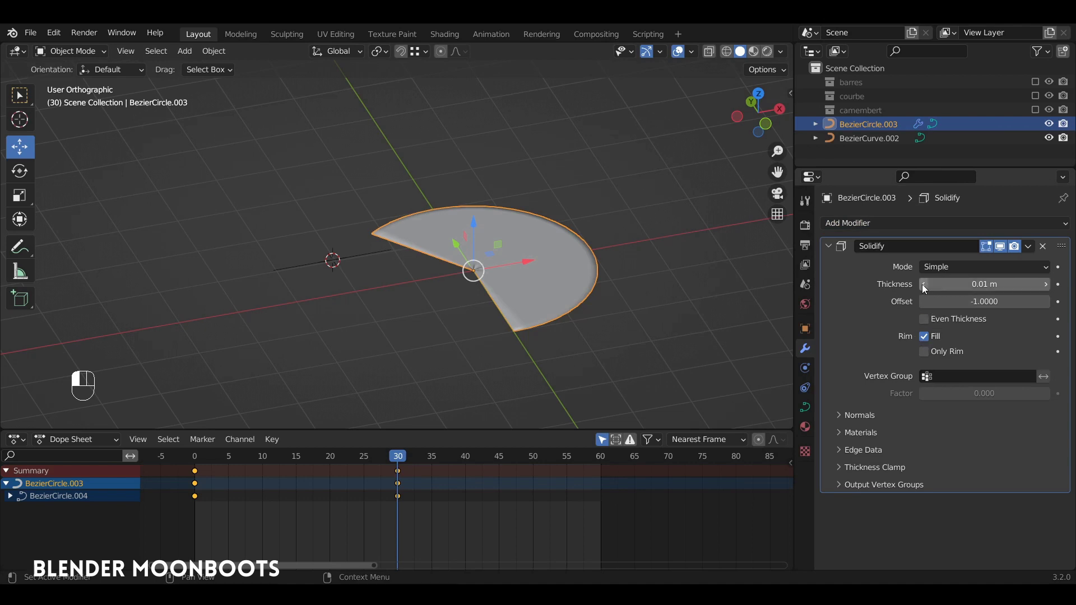
pyautogui.hotkey('ctrl', 'z')
pyautogui.hotkey('ctrl', 'z')
pyautogui.hotkey('ctrl', 'z')
pyautogui.moveTo(924, 285); pyautogui.dragTo(1033, 294)
# Try flat shading on the thickened slice, switching it back to smooth shading
pyautogui.keyDown('alt'); pyautogui.moveTo(639, 265); pyautogui.dragTo(528, 267); pyautogui.keyUp('alt')
pyautogui.scroll(2, 552, 235)
pyautogui.keyDown('alt'); pyautogui.keyDown('shift'); pyautogui.moveTo(557, 230); pyautogui.dragTo(497, 232); pyautogui.keyUp('shift'); pyautogui.keyUp('alt')
pyautogui.rightClick(544, 241)
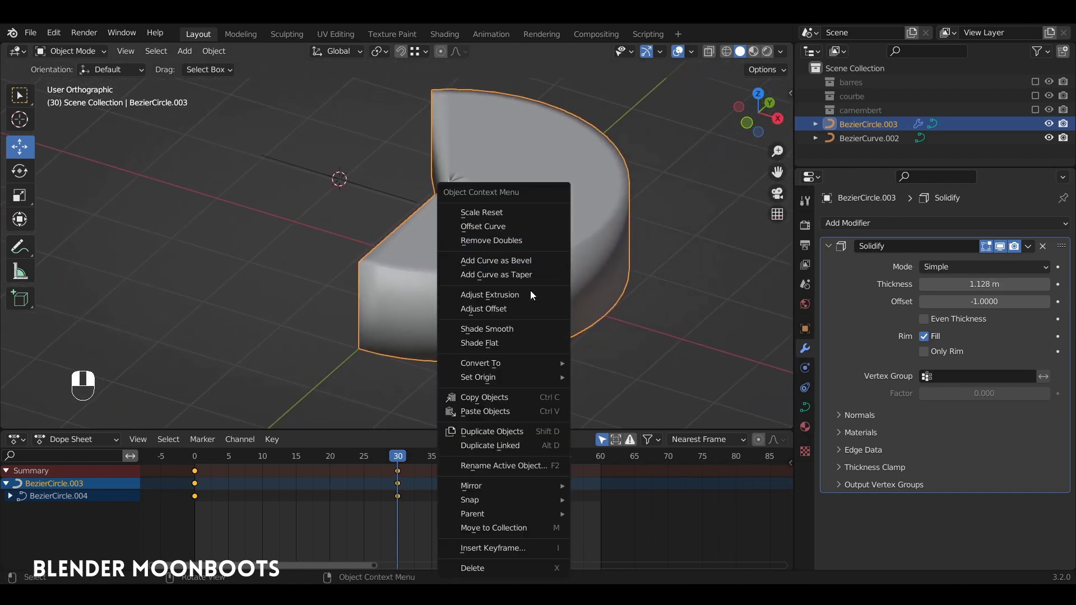
pyautogui.click(527, 342)
pyautogui.rightClick(545, 323)
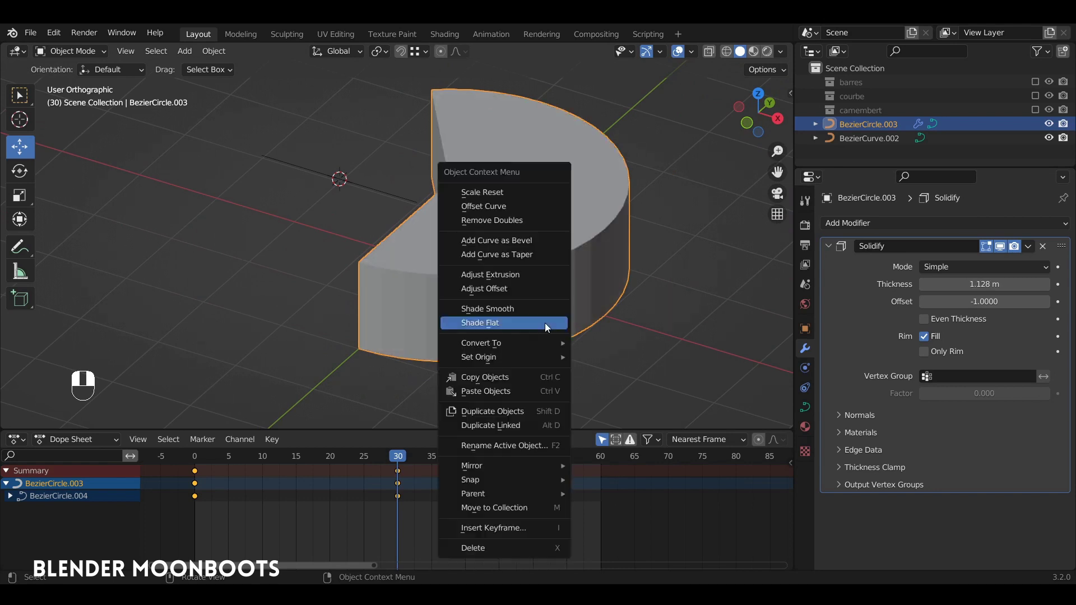
pyautogui.click(536, 308)
# Examine the slice's smooth shading from several angles and look through its curve shape and bevel settings
pyautogui.moveTo(551, 305)
pyautogui.keyDown('alt'); pyautogui.mouseDown()
pyautogui.moveTo(544, 270)
pyautogui.moveTo(597, 263)
pyautogui.moveTo(554, 295)
pyautogui.mouseUp(); pyautogui.keyUp('alt')
pyautogui.moveTo(635, 213)
pyautogui.keyDown('alt'); pyautogui.mouseDown()
pyautogui.moveTo(606, 250)
pyautogui.moveTo(460, 272)
pyautogui.mouseUp(); pyautogui.keyUp('alt')
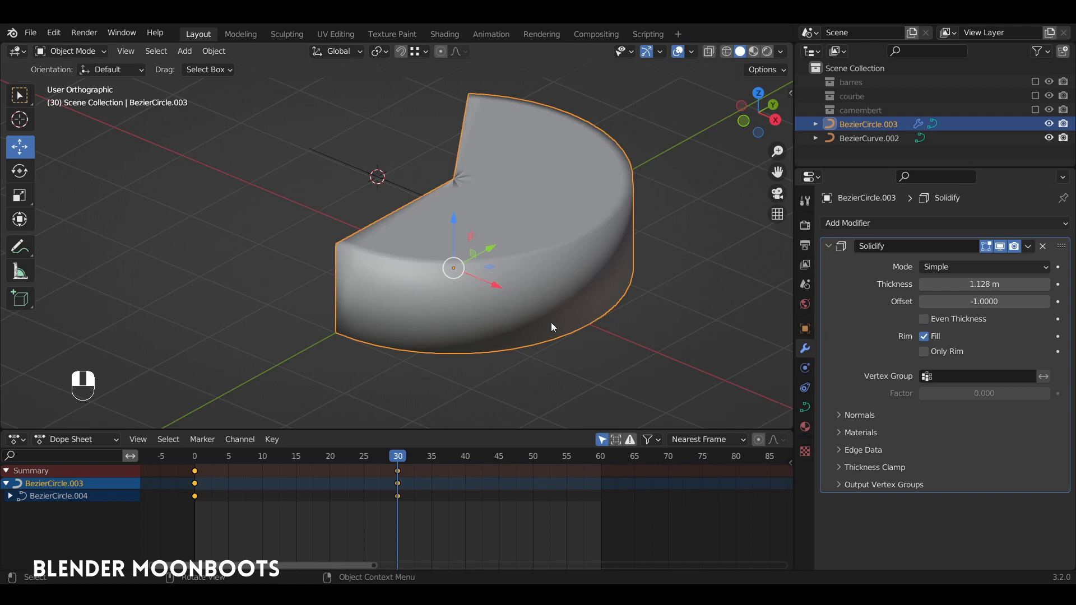
pyautogui.keyDown('alt'); pyautogui.moveTo(621, 264); pyautogui.dragTo(581, 301); pyautogui.keyUp('alt')
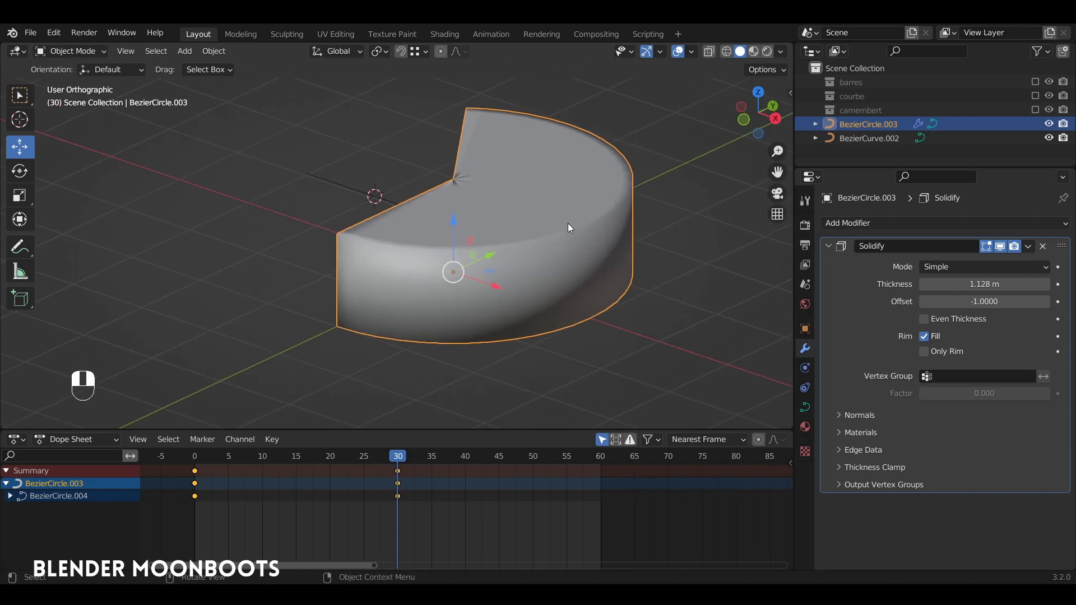
pyautogui.keyDown('alt'); pyautogui.moveTo(543, 239); pyautogui.dragTo(558, 139); pyautogui.keyUp('alt')
pyautogui.keyDown('alt'); pyautogui.moveTo(578, 176); pyautogui.dragTo(587, 238); pyautogui.keyUp('alt')
pyautogui.keyDown('alt'); pyautogui.moveTo(609, 238); pyautogui.dragTo(606, 264); pyautogui.keyUp('alt')
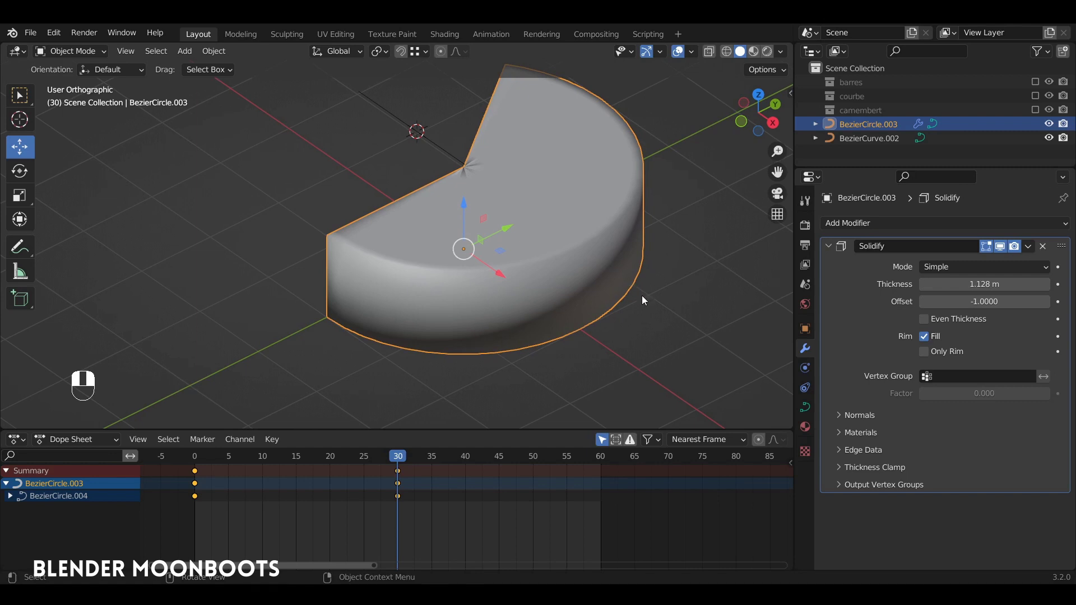
pyautogui.click(805, 407)
pyautogui.scroll(-10, 841, 421)
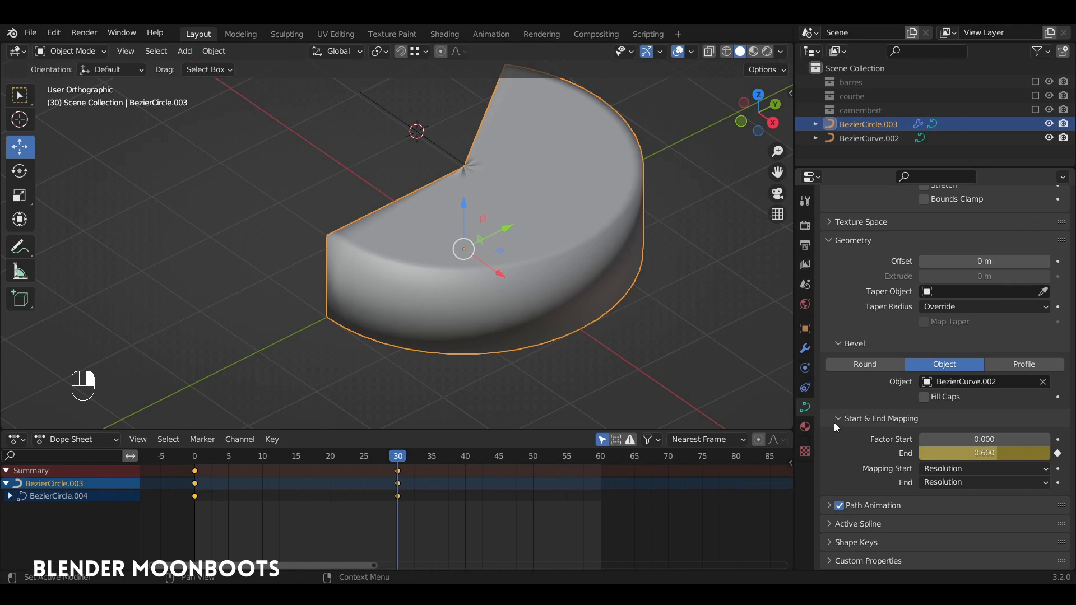
pyautogui.scroll(6, 834, 419)
pyautogui.scroll(2, 829, 413)
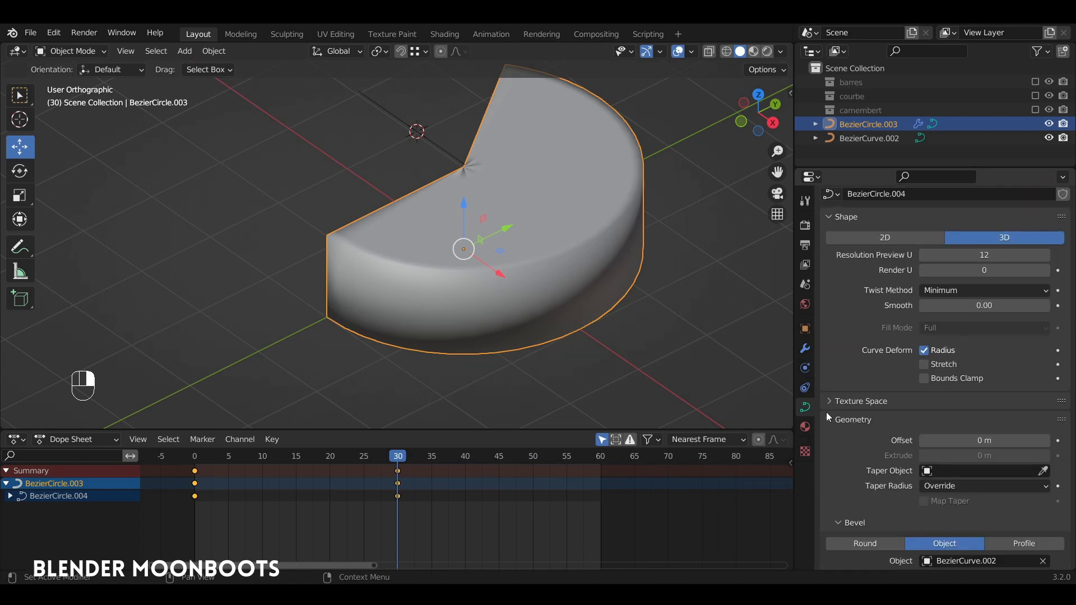
# Add an Edge Split modifier to the slice below Solidify and check its shading along the rim
pyautogui.click(805, 349)
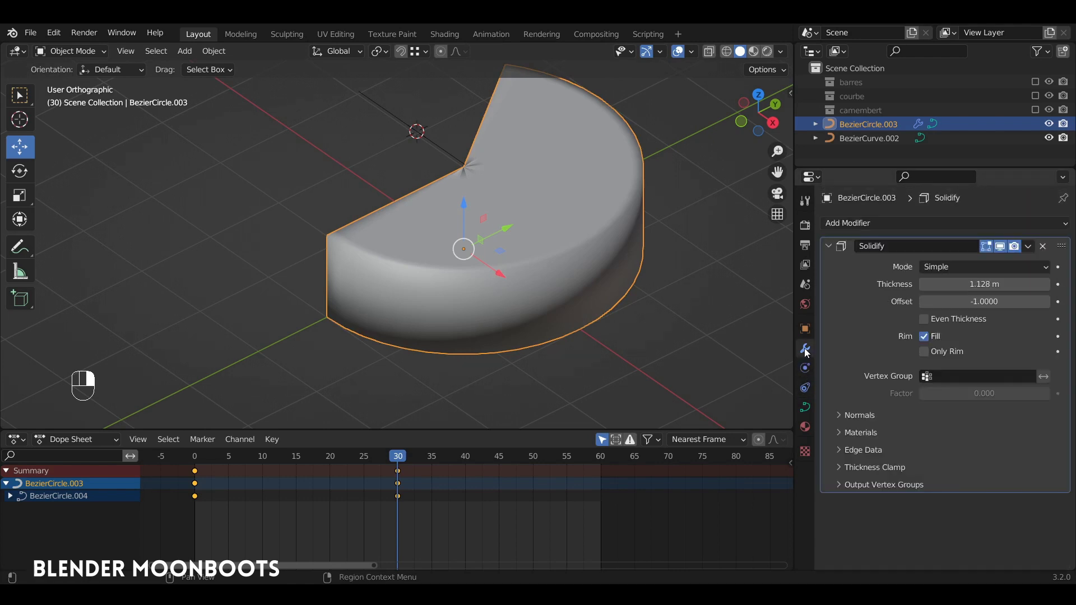
pyautogui.click(859, 223)
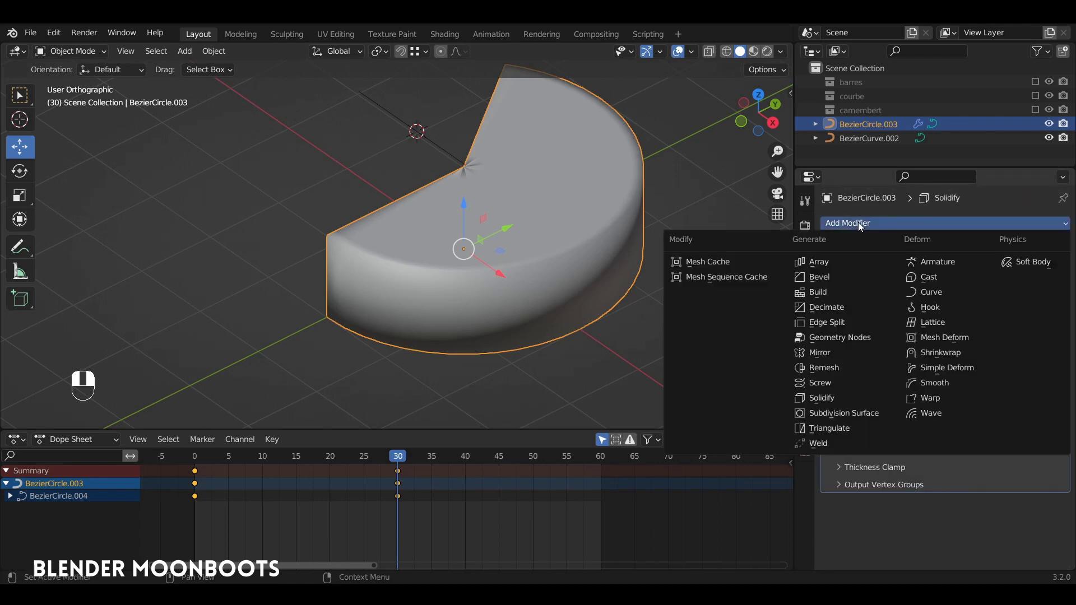
pyautogui.click(827, 323)
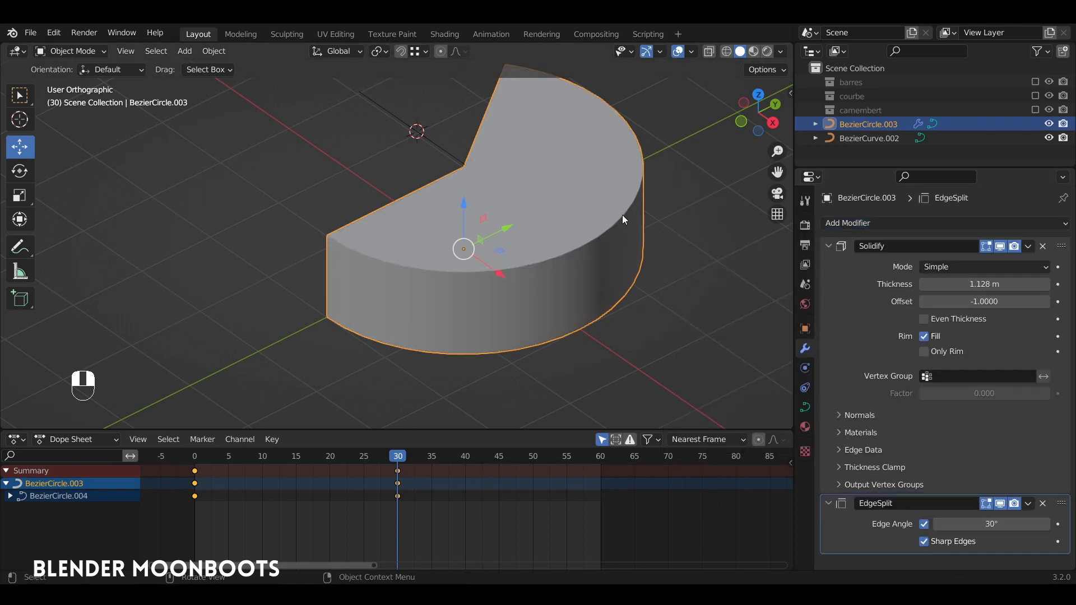
pyautogui.keyDown('alt'); pyautogui.moveTo(619, 230); pyautogui.dragTo(616, 210); pyautogui.keyUp('alt')
pyautogui.keyDown('ctrl'); pyautogui.keyDown('alt'); pyautogui.moveTo(616, 210); pyautogui.dragTo(620, 235); pyautogui.keyUp('alt'); pyautogui.keyUp('ctrl')
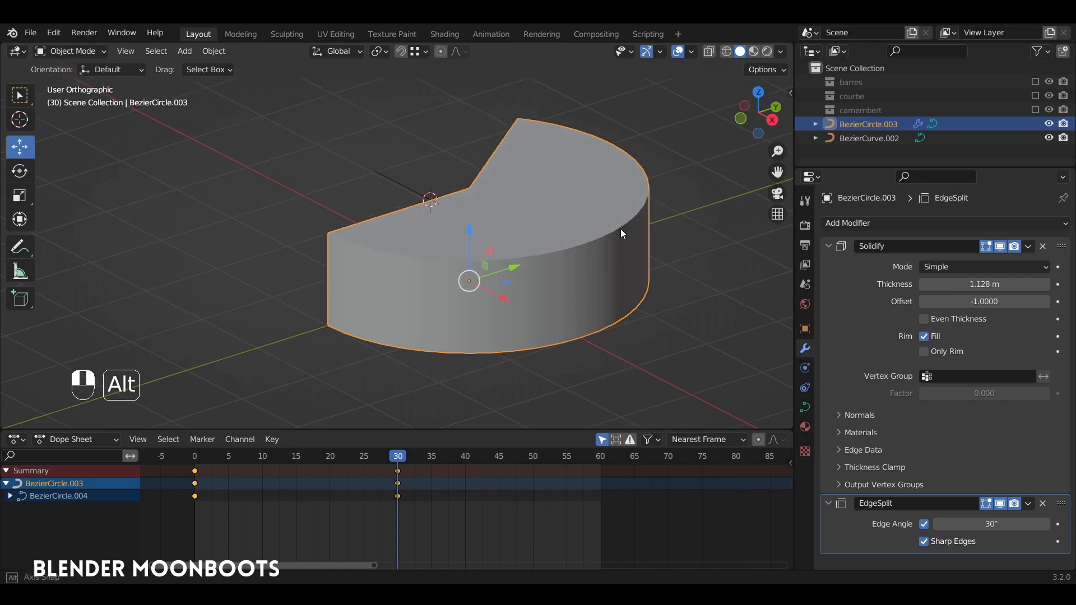
pyautogui.keyDown('alt'); pyautogui.moveTo(621, 229); pyautogui.dragTo(646, 194); pyautogui.keyUp('alt')
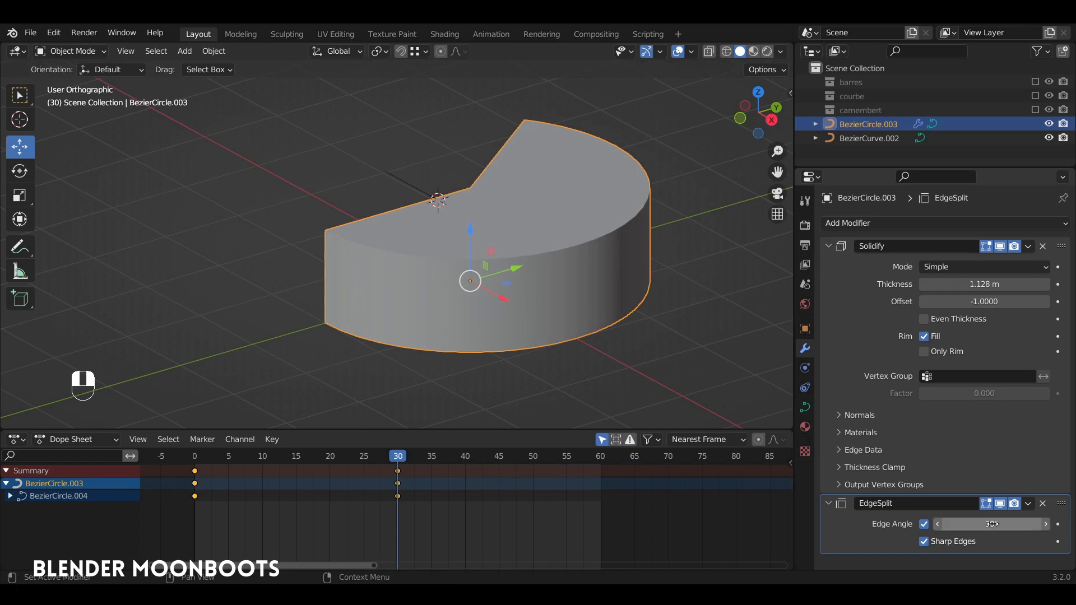
pyautogui.keyDown('alt'); pyautogui.moveTo(644, 278); pyautogui.dragTo(599, 276); pyautogui.keyUp('alt')
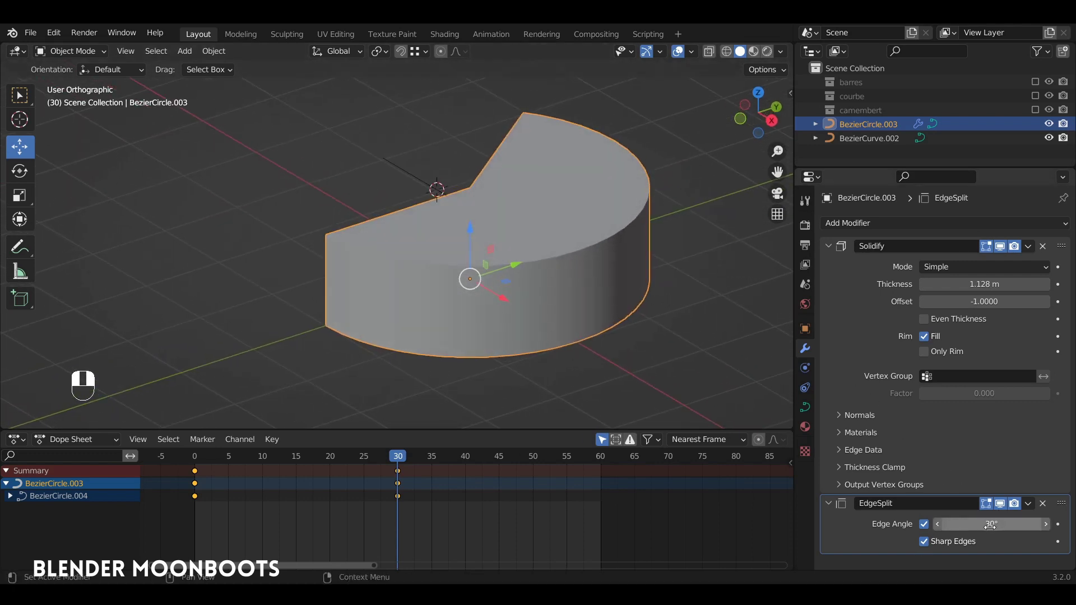
pyautogui.keyDown('alt'); pyautogui.moveTo(641, 313); pyautogui.dragTo(607, 279); pyautogui.keyUp('alt')
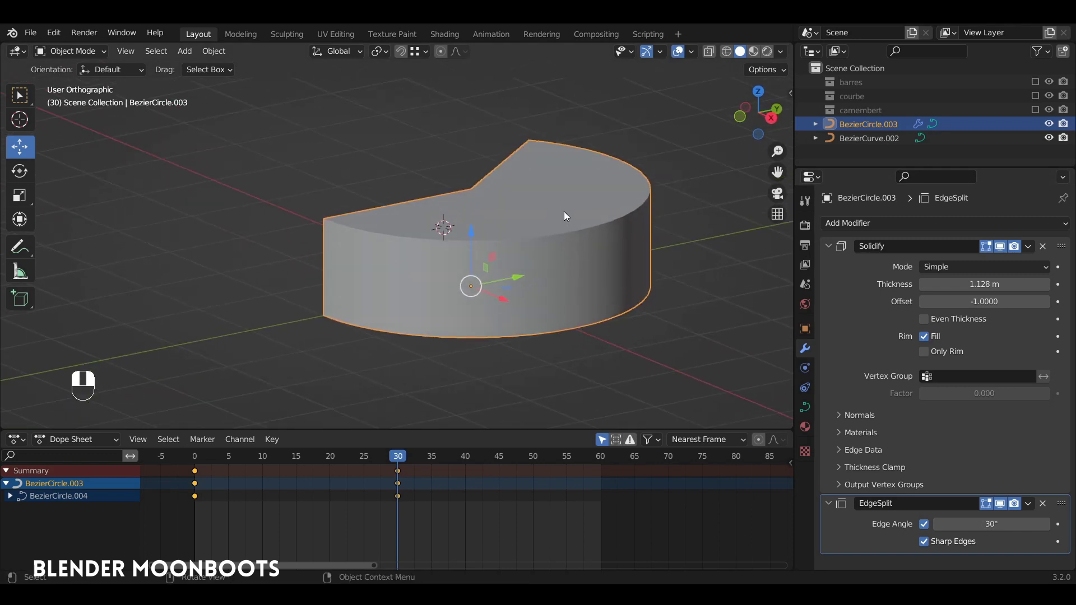
pyautogui.keyDown('alt'); pyautogui.moveTo(620, 246); pyautogui.dragTo(606, 283); pyautogui.keyUp('alt')
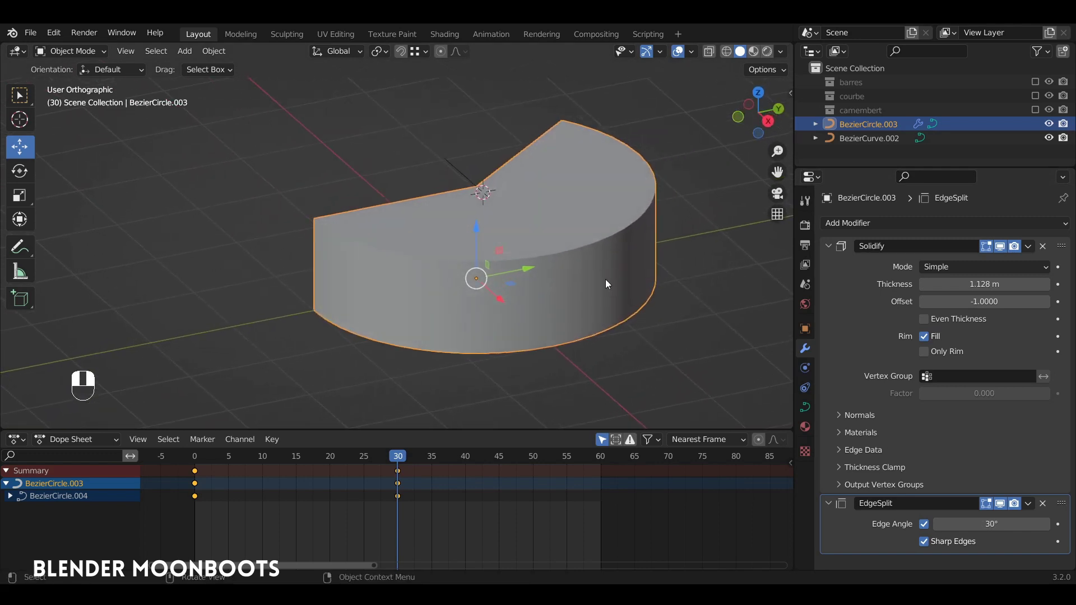
pyautogui.keyDown('alt'); pyautogui.moveTo(569, 251); pyautogui.dragTo(612, 285); pyautogui.keyUp('alt')
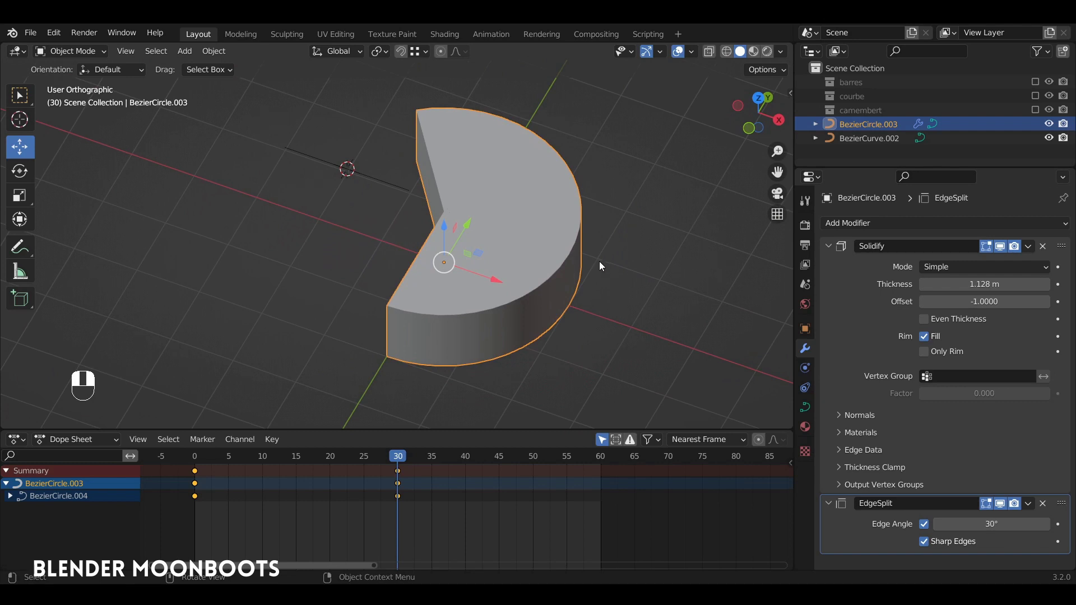
# Duplicate the slice in place and rotate the copy 215° about the global Z axis
pyautogui.hotkey('shift', 'd')
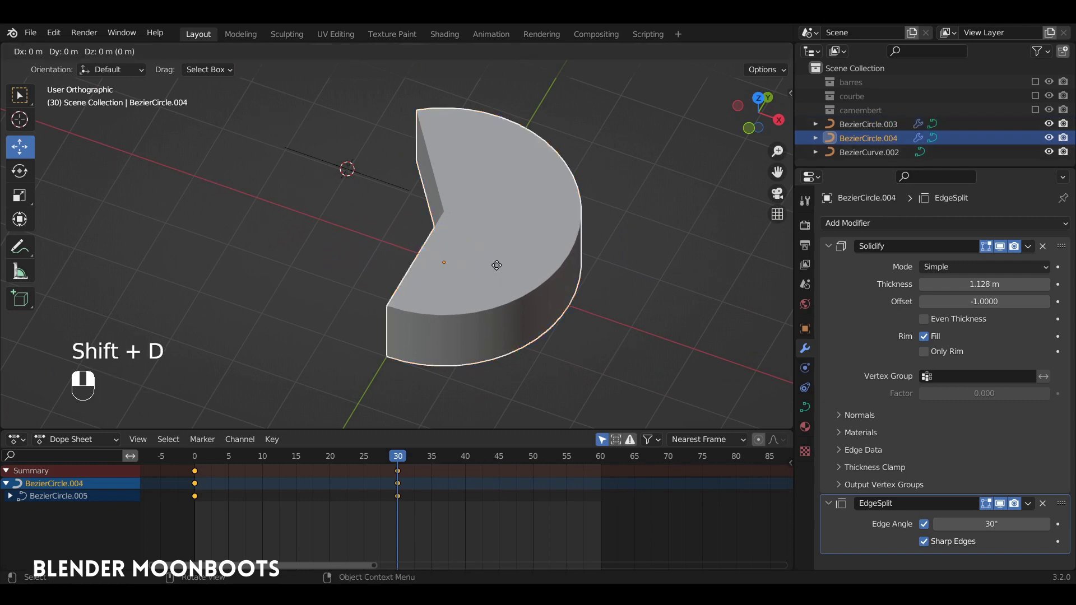
pyautogui.rightClick(497, 264)
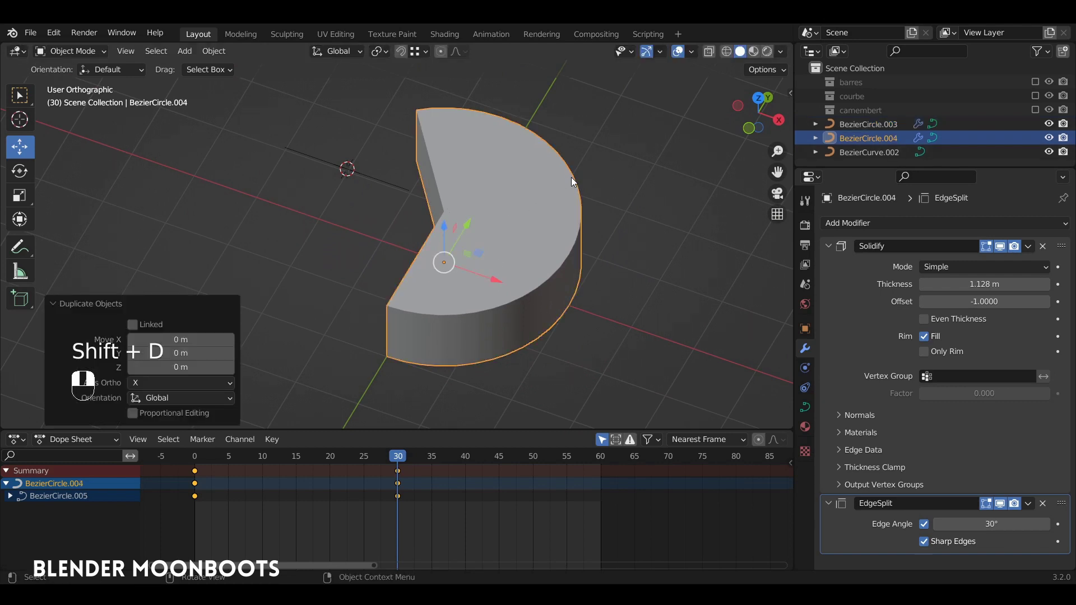
pyautogui.press('r')
pyautogui.press('z')
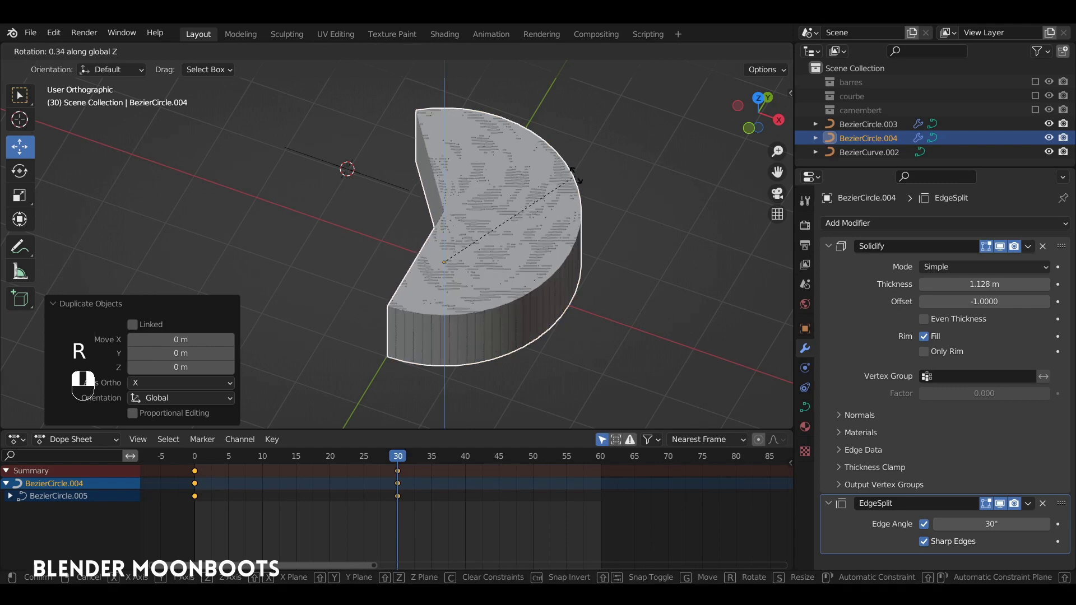
pyautogui.press('ctrl')
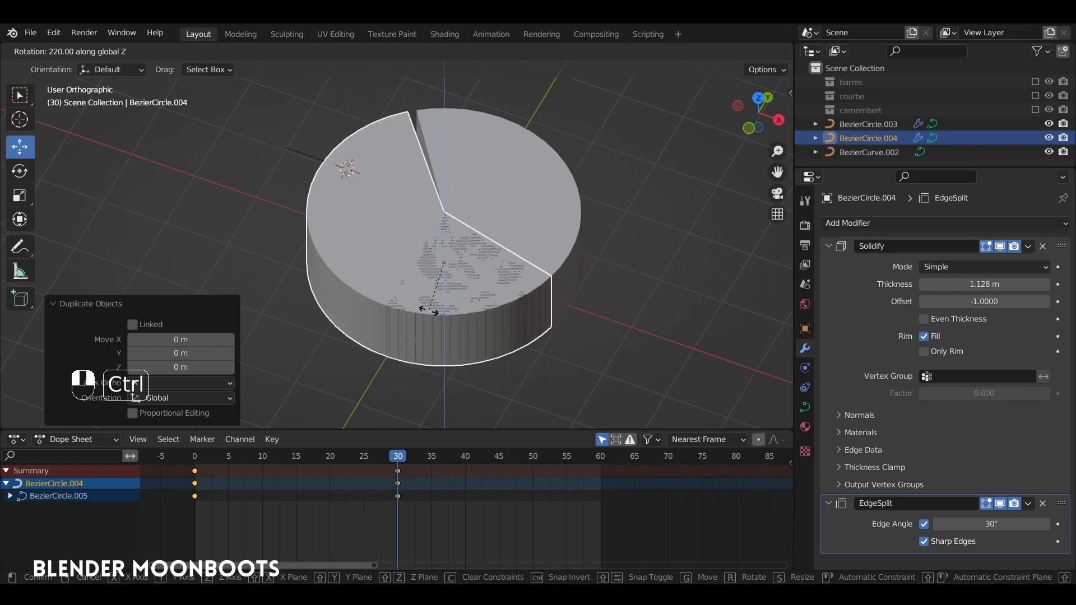
pyautogui.click(426, 305)
# Fine-tune the copy's rotation by about 1.14° around Z so its edge lines up with the first slice
pyautogui.keyDown('alt'); pyautogui.moveTo(473, 261); pyautogui.dragTo(472, 292); pyautogui.keyUp('alt')
pyautogui.keyDown('ctrl'); pyautogui.keyDown('alt'); pyautogui.moveTo(472, 292); pyautogui.dragTo(376, 231); pyautogui.keyUp('alt'); pyautogui.keyUp('ctrl')
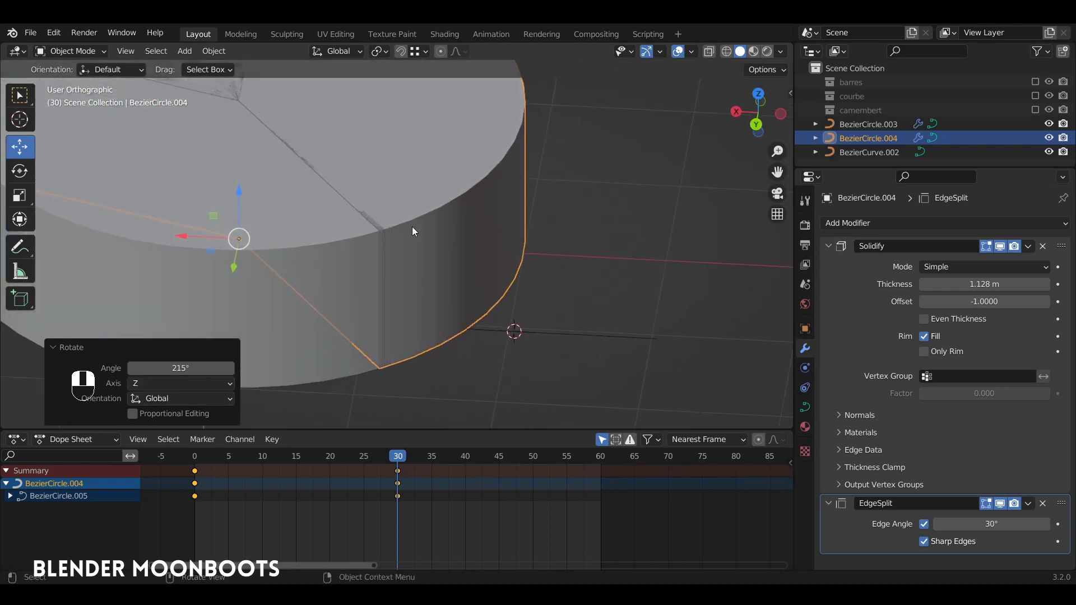
pyautogui.press('r')
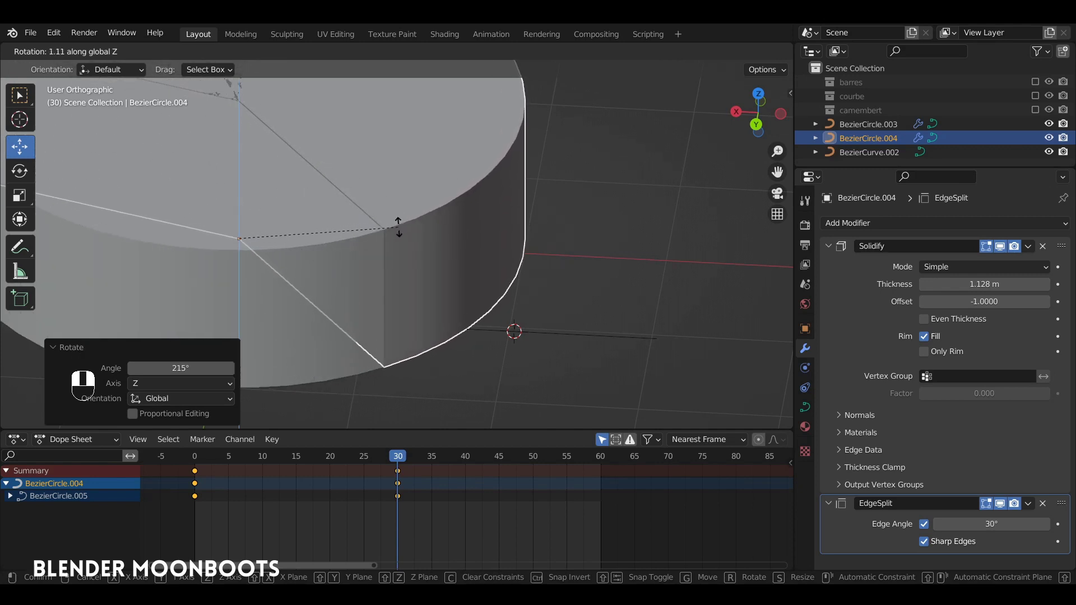
pyautogui.press('shift')
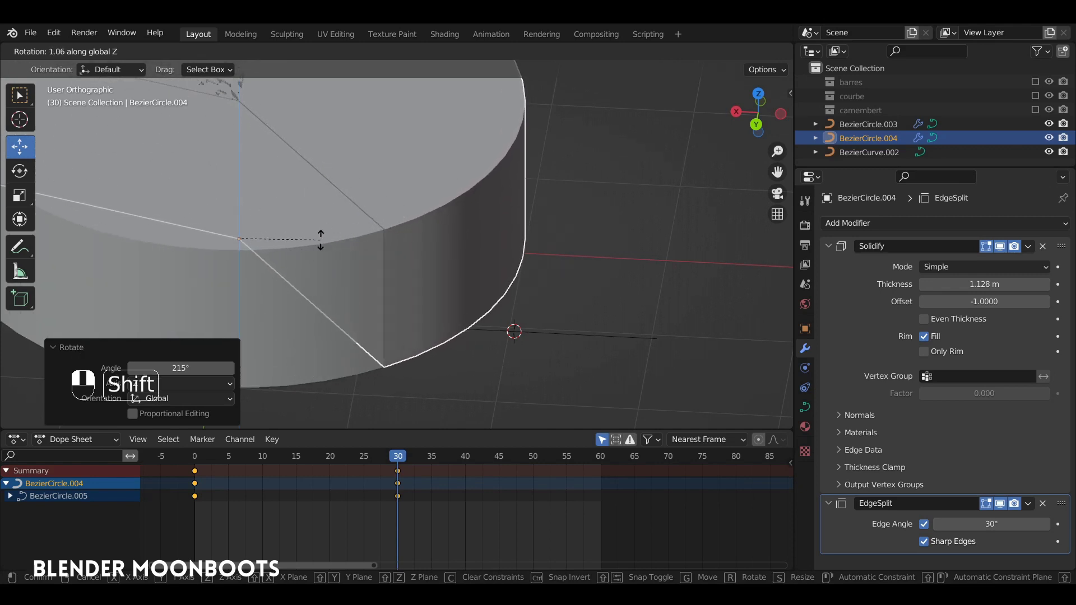
pyautogui.click(327, 236)
# Shift the second slice's bevel End keyframes 30 frames later so its growth starts at frame 30 and ends at frame 60
pyautogui.keyDown('alt'); pyautogui.moveTo(359, 231); pyautogui.dragTo(593, 268, button='middle'); pyautogui.keyUp('alt')
pyautogui.keyDown('alt'); pyautogui.moveTo(593, 266); pyautogui.dragTo(560, 289); pyautogui.keyUp('alt')
pyautogui.scroll(-4, 589, 208)
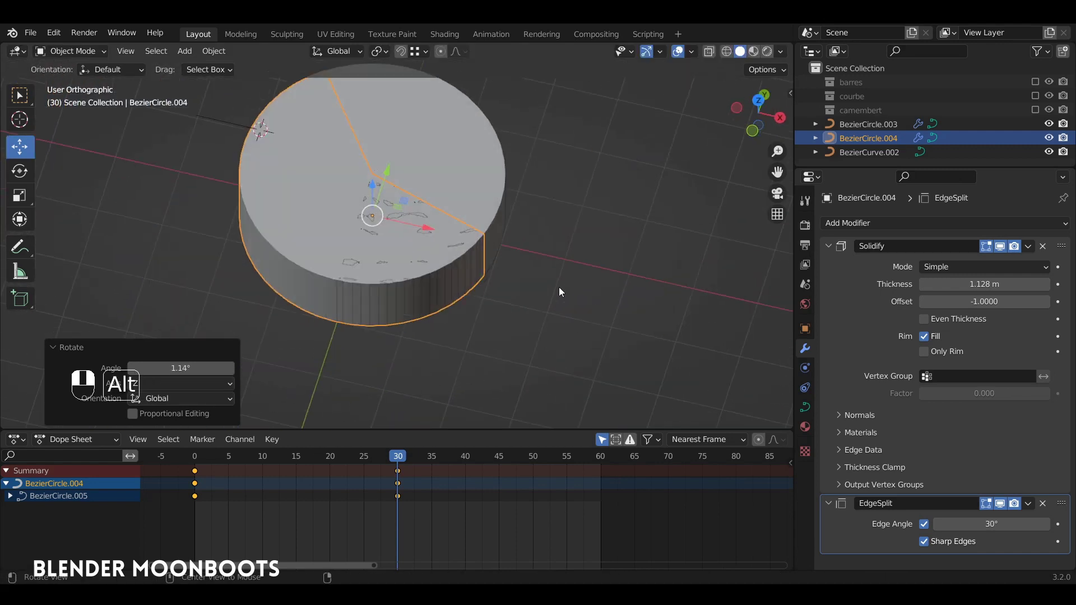
pyautogui.click(807, 408)
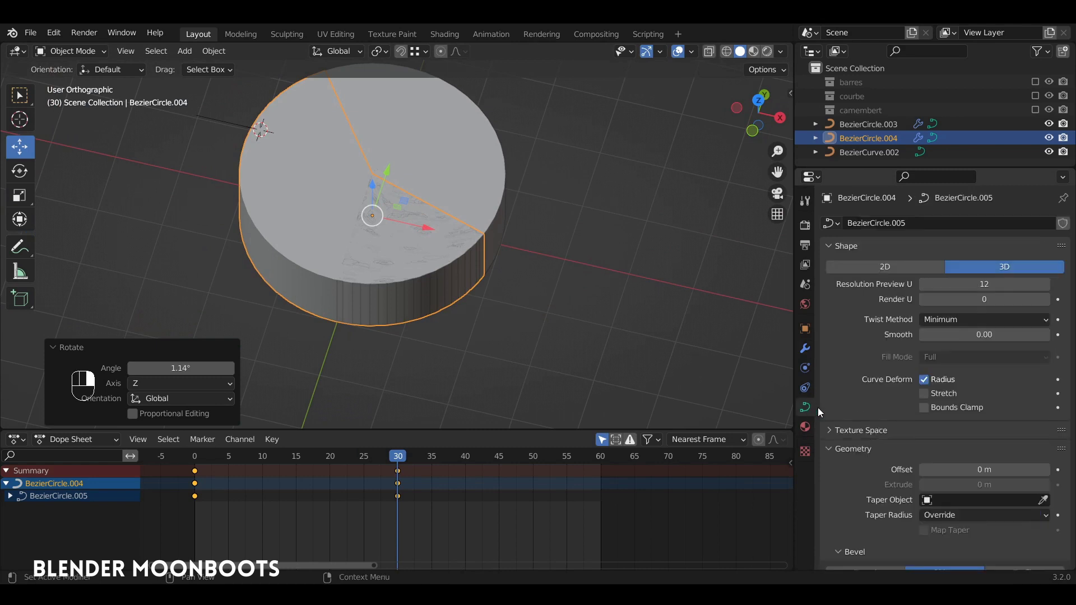
pyautogui.scroll(-8, 857, 425)
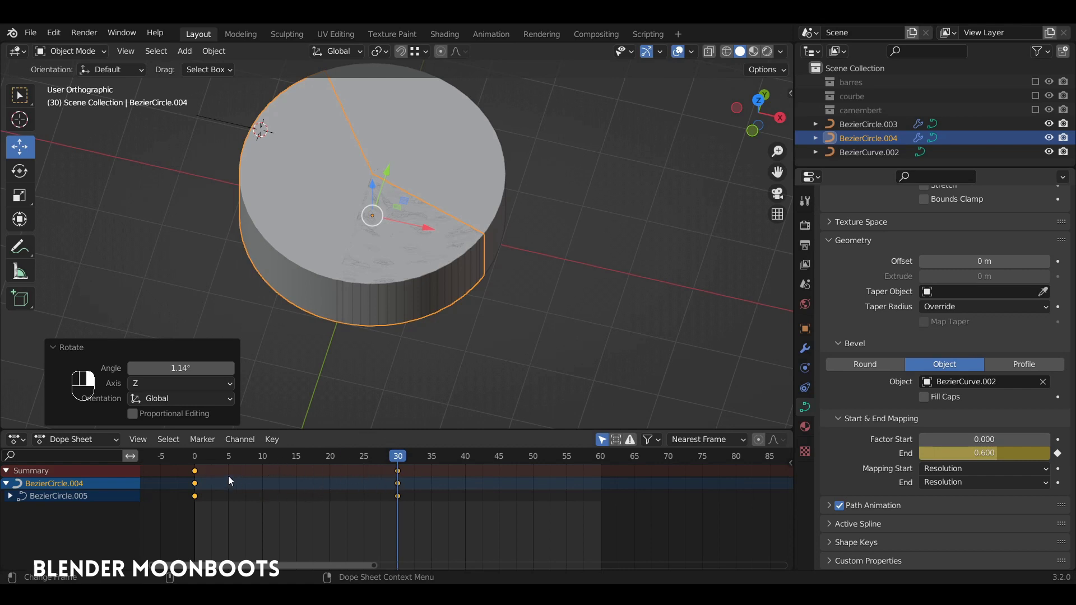
pyautogui.press('g')
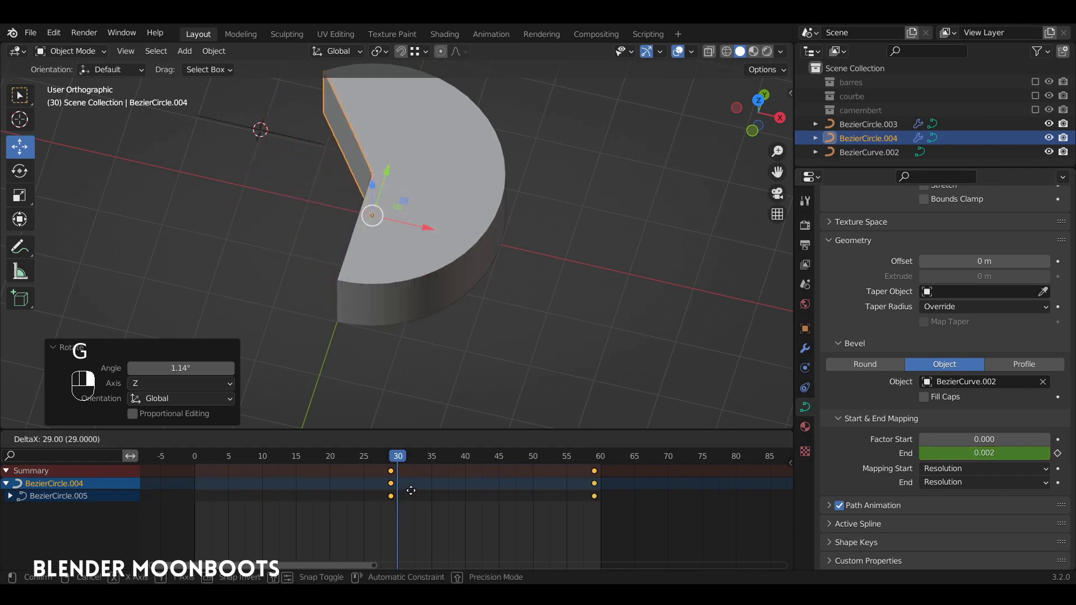
pyautogui.click(415, 487)
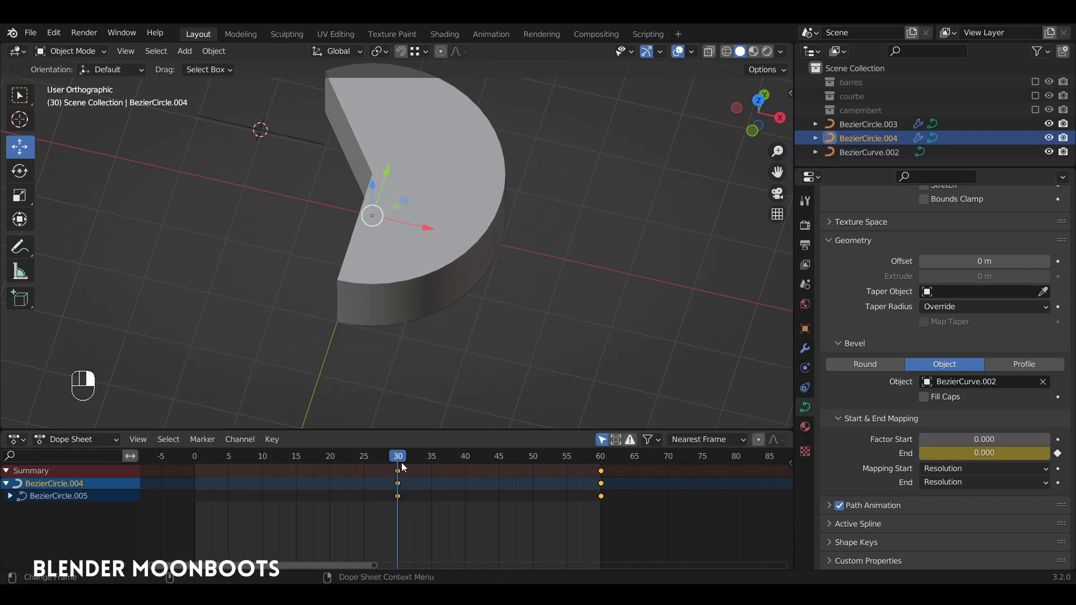
# Keyframe the second slice's bevel End factor at 0.300 on frame 60 and move that keyframe to frame 45
pyautogui.moveTo(478, 453); pyautogui.dragTo(599, 491)
pyautogui.moveTo(981, 460); pyautogui.dragTo(933, 460)
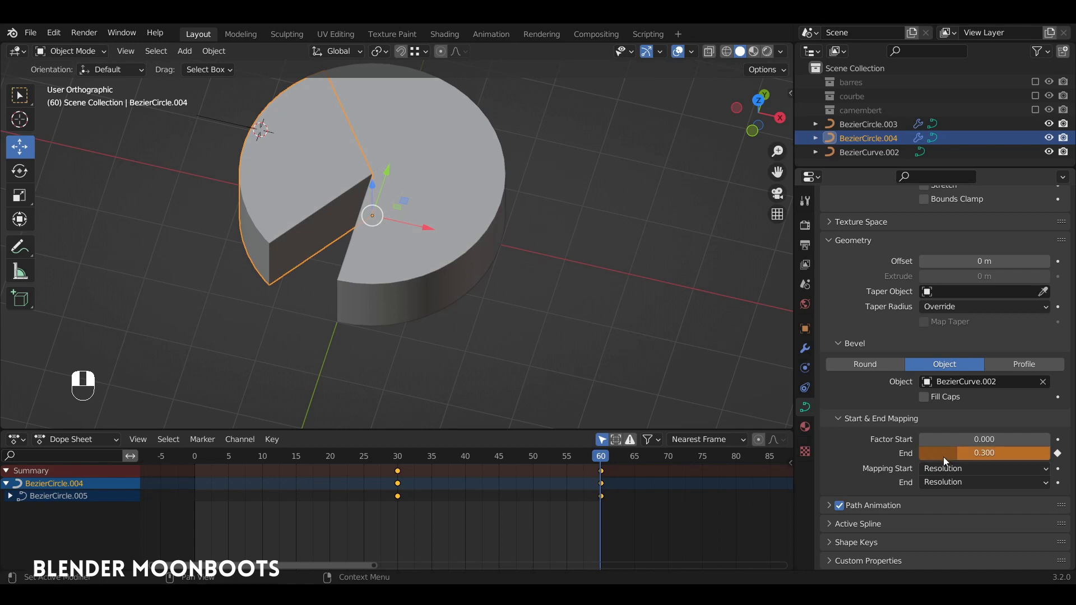
pyautogui.press('i')
pyautogui.press('g')
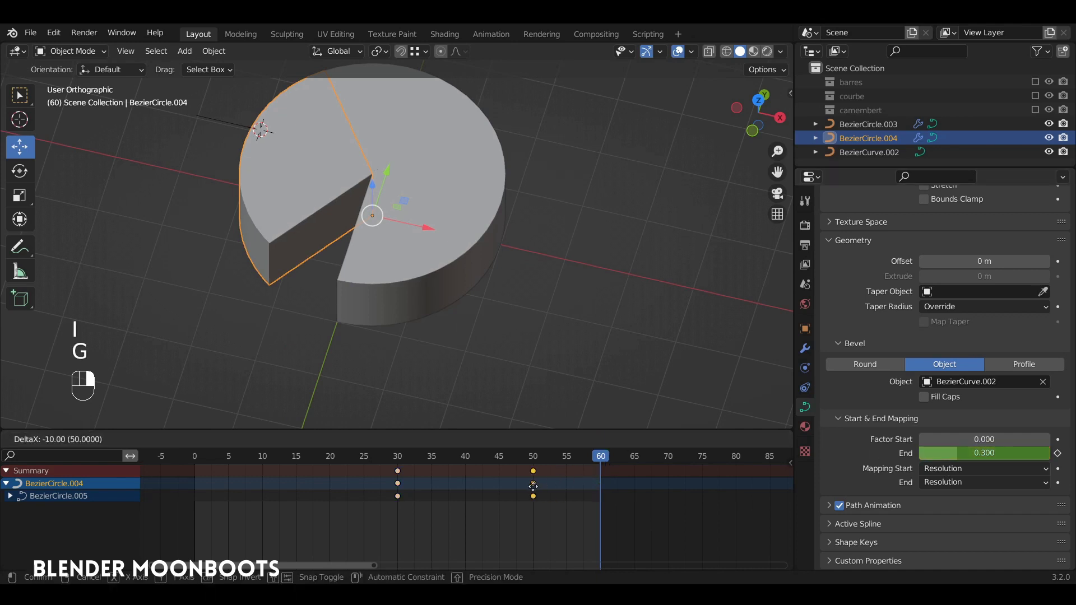
pyautogui.click(499, 488)
# Play the slice animation from the start and set the viewport shading colour to Random to tell the slices apart
pyautogui.click(173, 455)
pyautogui.press('space')
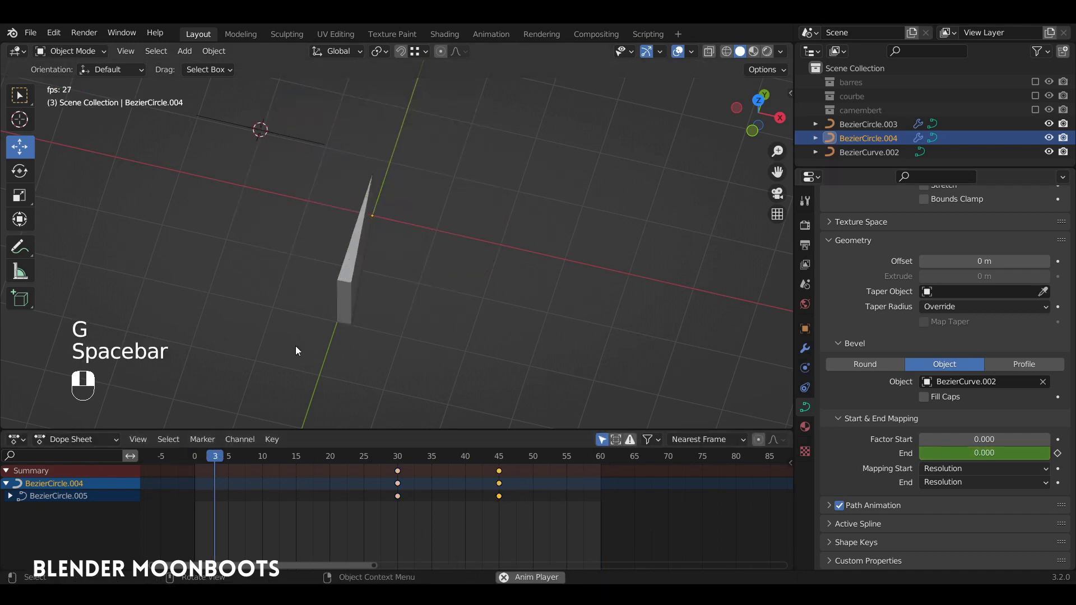
pyautogui.moveTo(312, 362)
pyautogui.keyDown('alt'); pyautogui.mouseDown()
pyautogui.moveTo(428, 313)
pyautogui.moveTo(465, 284)
pyautogui.moveTo(503, 339)
pyautogui.moveTo(604, 355)
pyautogui.mouseUp(); pyautogui.keyUp('alt')
pyautogui.click(781, 51)
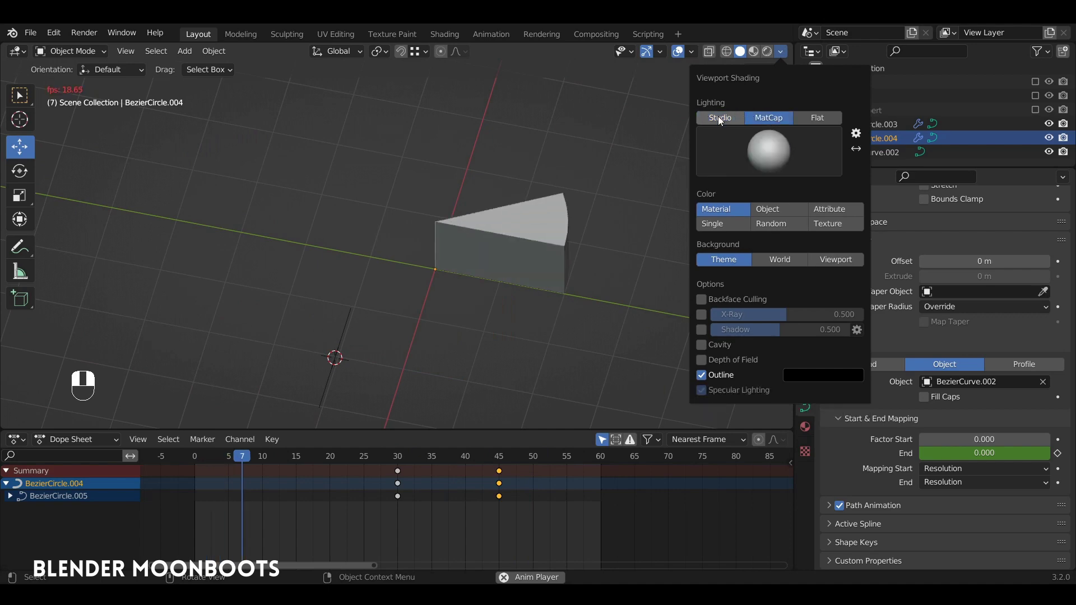
pyautogui.click(771, 238)
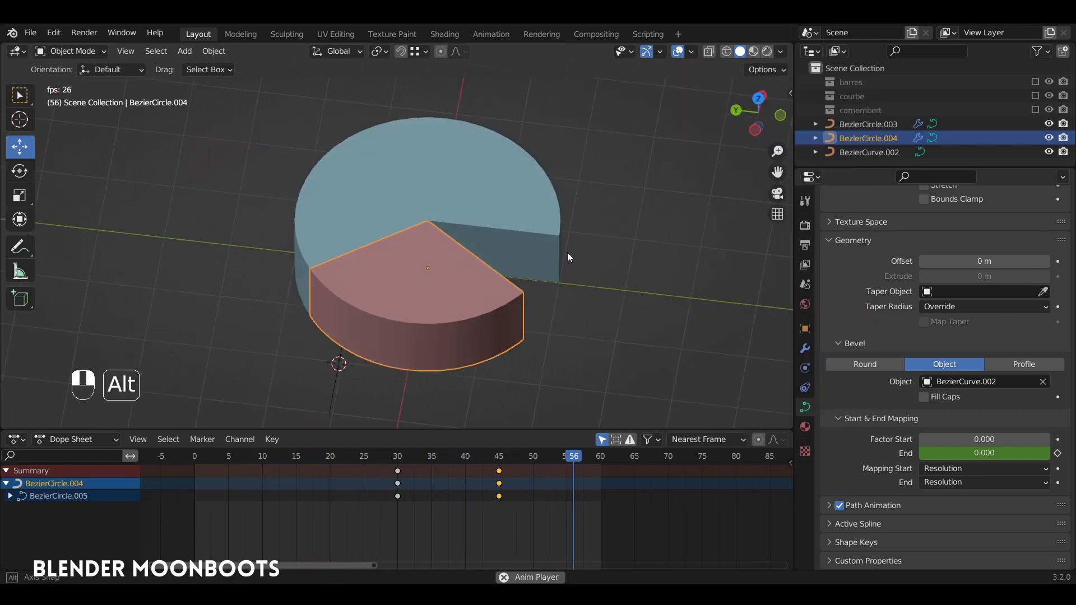
pyautogui.moveTo(567, 252)
pyautogui.keyDown('alt'); pyautogui.mouseDown()
pyautogui.moveTo(628, 254)
pyautogui.moveTo(678, 235)
pyautogui.moveTo(669, 201)
pyautogui.moveTo(563, 237)
pyautogui.moveTo(625, 214)
pyautogui.mouseUp(); pyautogui.keyUp('alt')
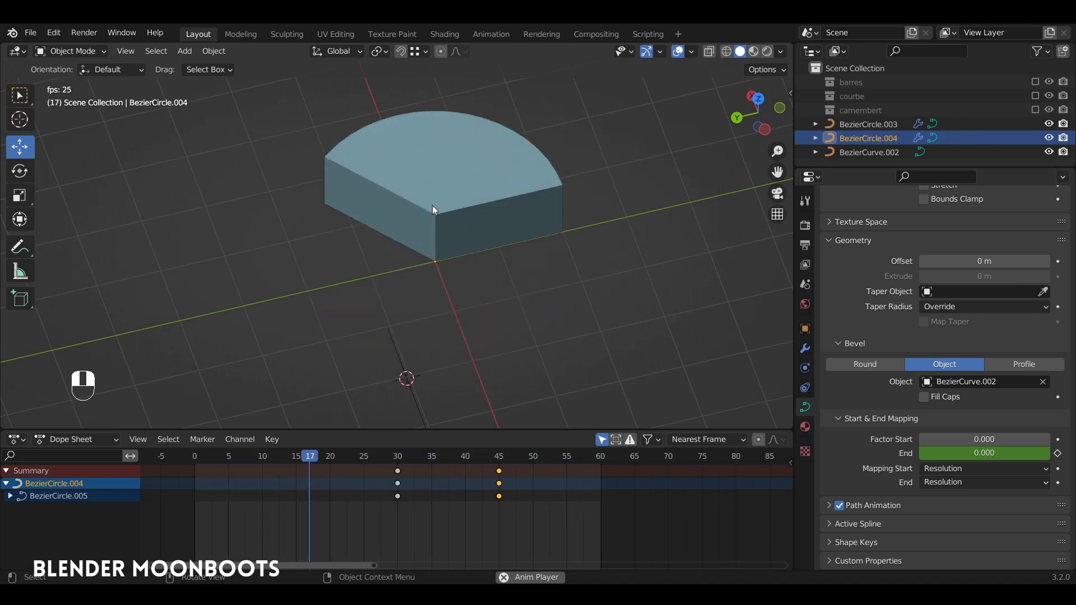
pyautogui.press('space')
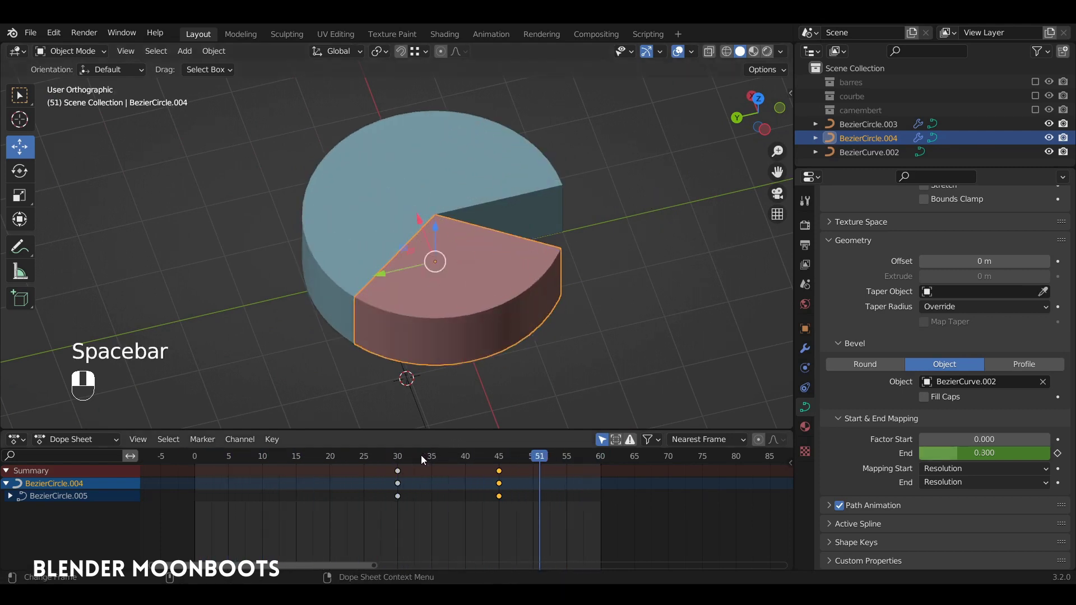
# Set the interpolation of all the second slice's keyframes to Linear
pyautogui.click(377, 456)
pyautogui.press('a')
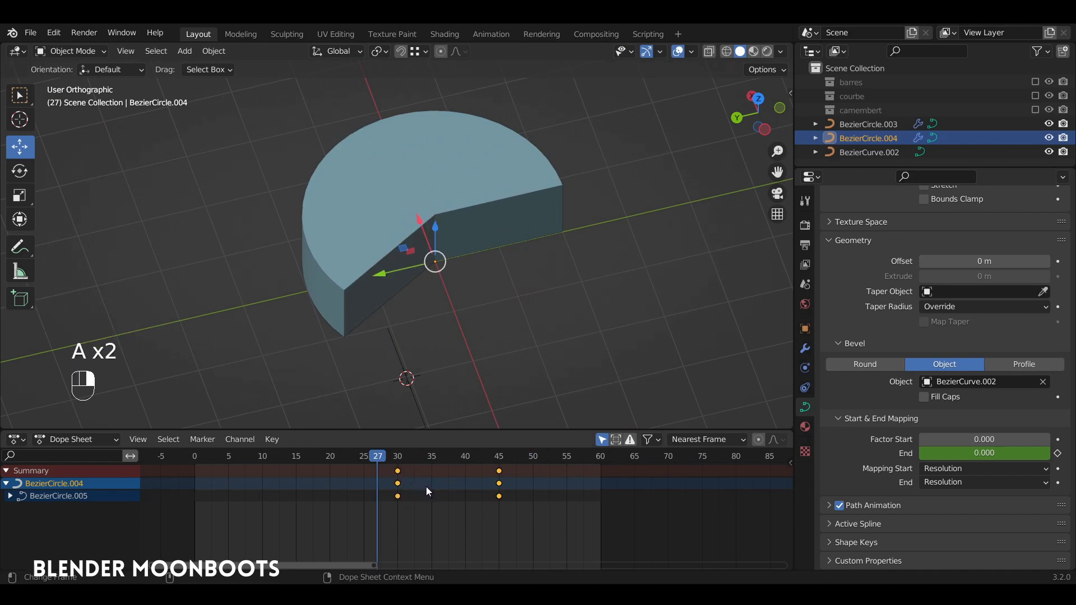
pyautogui.press('t')
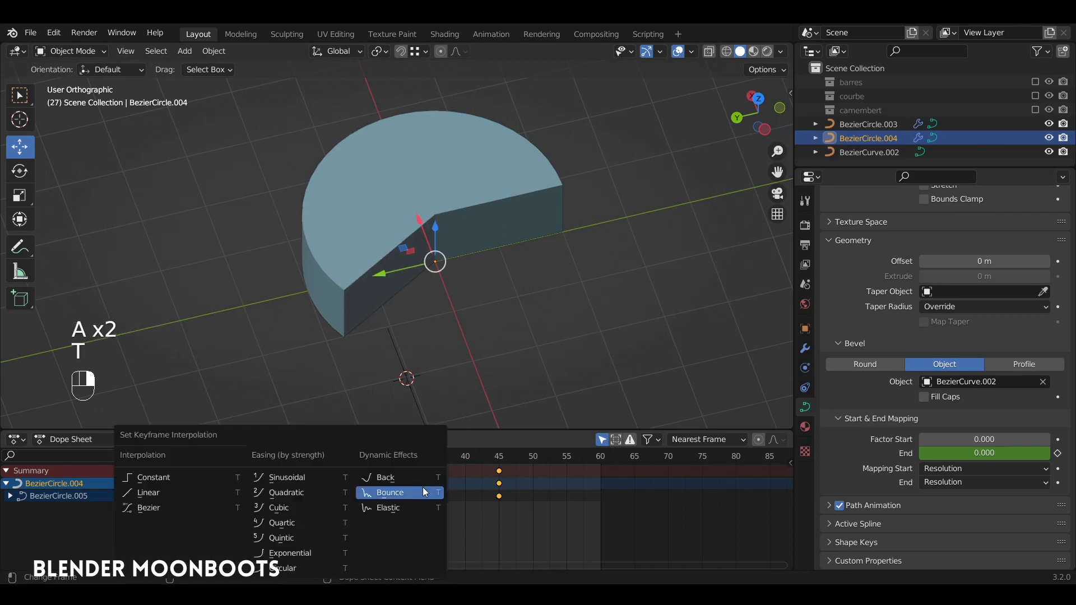
pyautogui.click(167, 489)
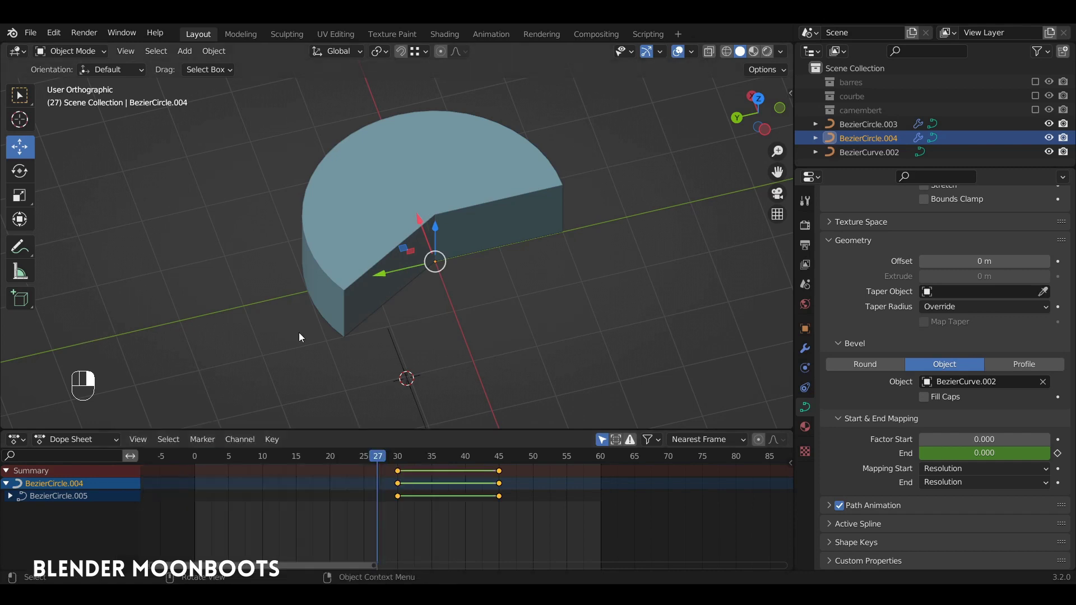
# Set the first slice's keyframe interpolation to Linear as well and play the animation to check the growth speed
pyautogui.click(471, 176)
pyautogui.press('t')
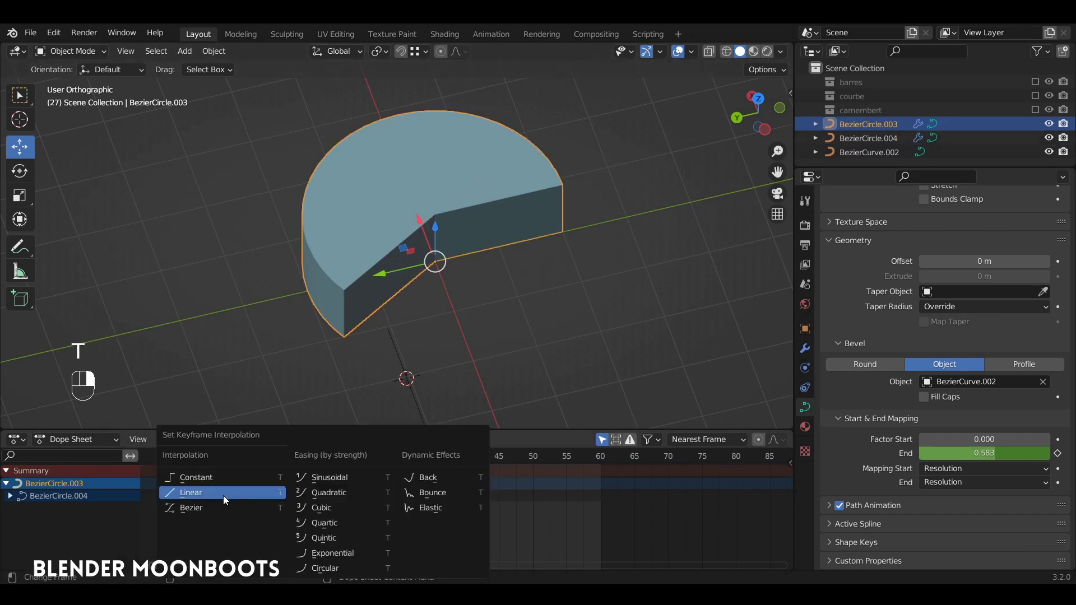
pyautogui.click(223, 495)
pyautogui.press('space')
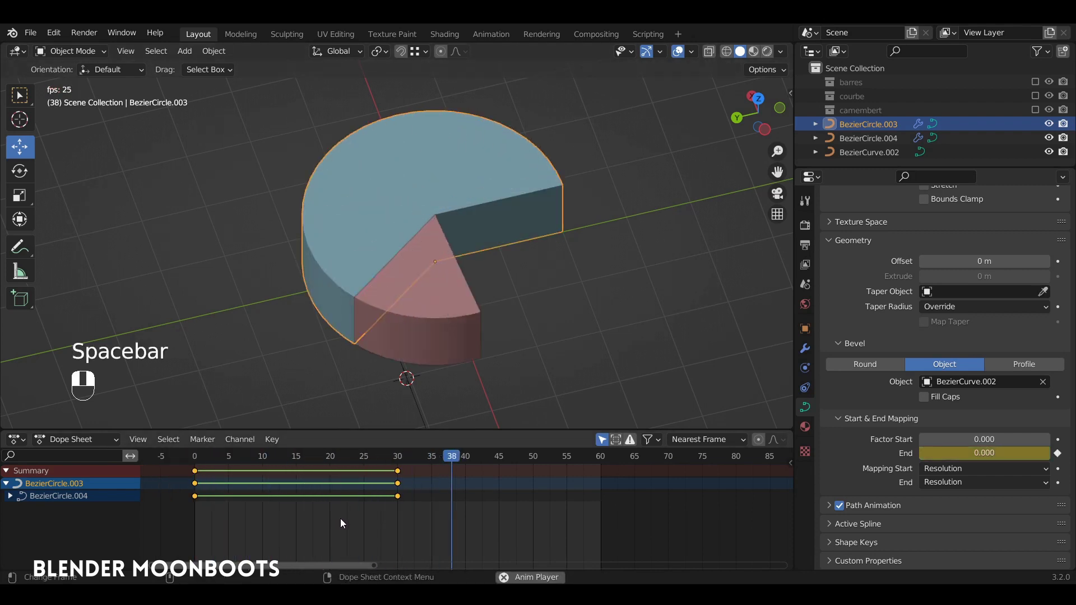
pyautogui.press('space')
# Scrub to frame 25 and examine the first slice's geometry around the pie centre up close
pyautogui.moveTo(293, 459); pyautogui.dragTo(363, 473)
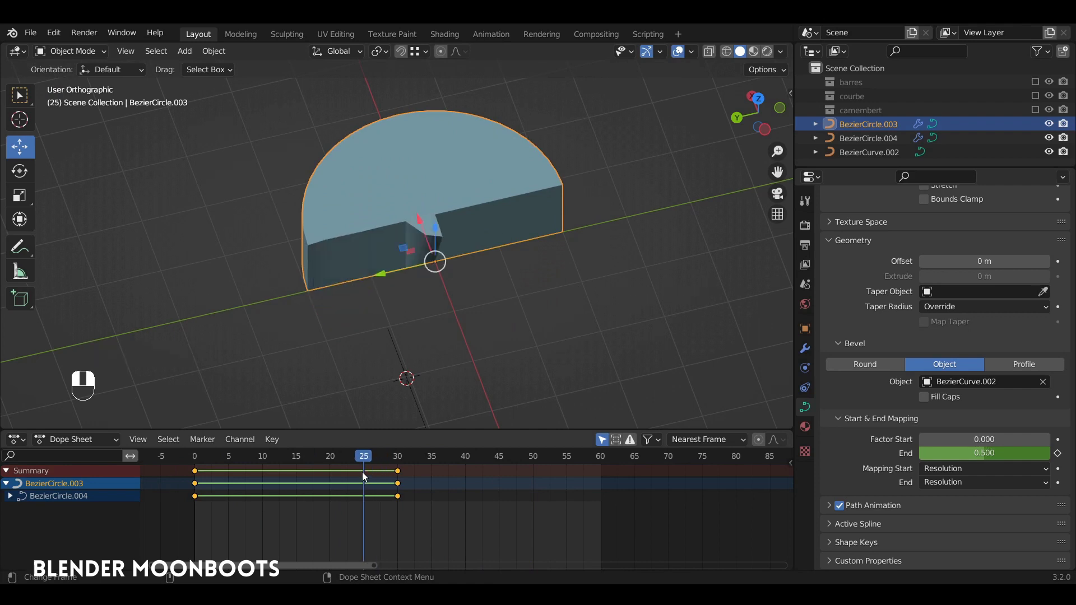
pyautogui.keyDown('alt'); pyautogui.moveTo(452, 259); pyautogui.dragTo(423, 251); pyautogui.keyUp('alt')
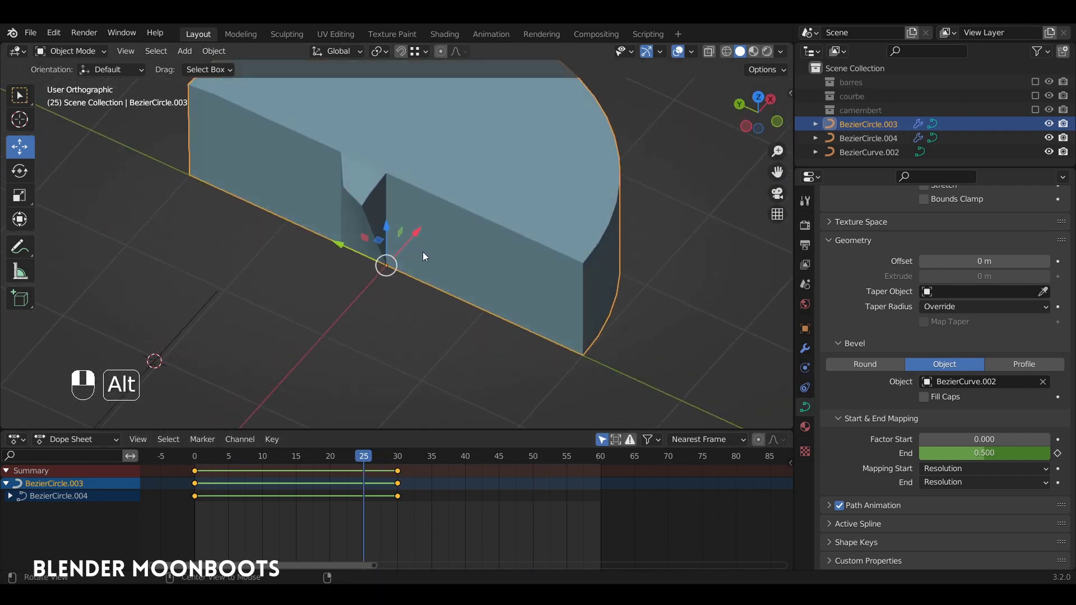
pyautogui.keyDown('alt'); pyautogui.moveTo(301, 397); pyautogui.dragTo(379, 281); pyautogui.keyUp('alt')
# Try to move a control point of the first slice's curve along X in Edit Mode and undo the move
pyautogui.press('Tab')
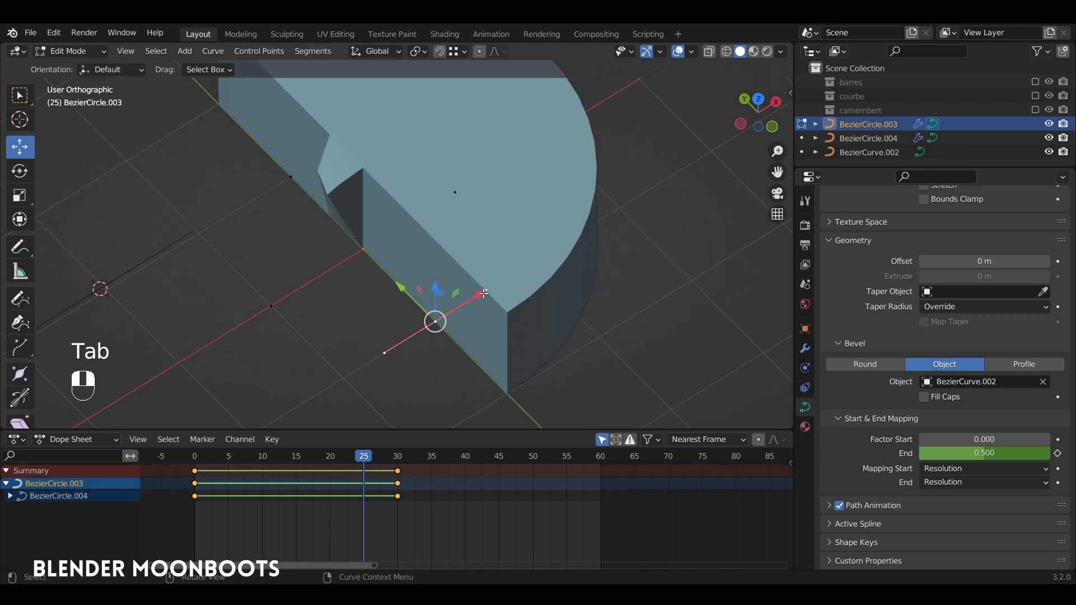
pyautogui.moveTo(483, 293)
pyautogui.mouseDown()
pyautogui.moveTo(503, 288)
pyautogui.moveTo(479, 281)
pyautogui.mouseUp()
pyautogui.hotkey('ctrl', 'z')
pyautogui.keyDown('ctrl'); pyautogui.keyDown('alt'); pyautogui.moveTo(479, 280); pyautogui.dragTo(477, 314); pyautogui.keyUp('alt'); pyautogui.keyUp('ctrl')
pyautogui.keyDown('alt'); pyautogui.keyDown('shift'); pyautogui.moveTo(476, 314); pyautogui.dragTo(356, 254); pyautogui.keyUp('shift'); pyautogui.keyUp('alt')
pyautogui.click(317, 269)
pyautogui.press('Tab')
# Scrub the timeline to frame 55 and play back the finished chart animation
pyautogui.moveTo(270, 457); pyautogui.dragTo(567, 465)
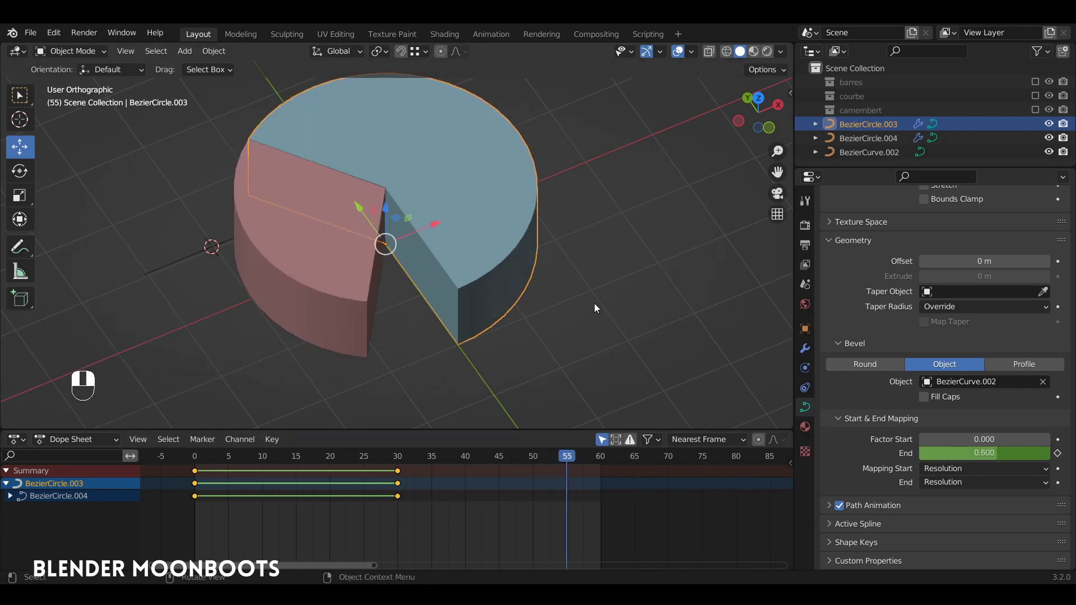
pyautogui.press('space')
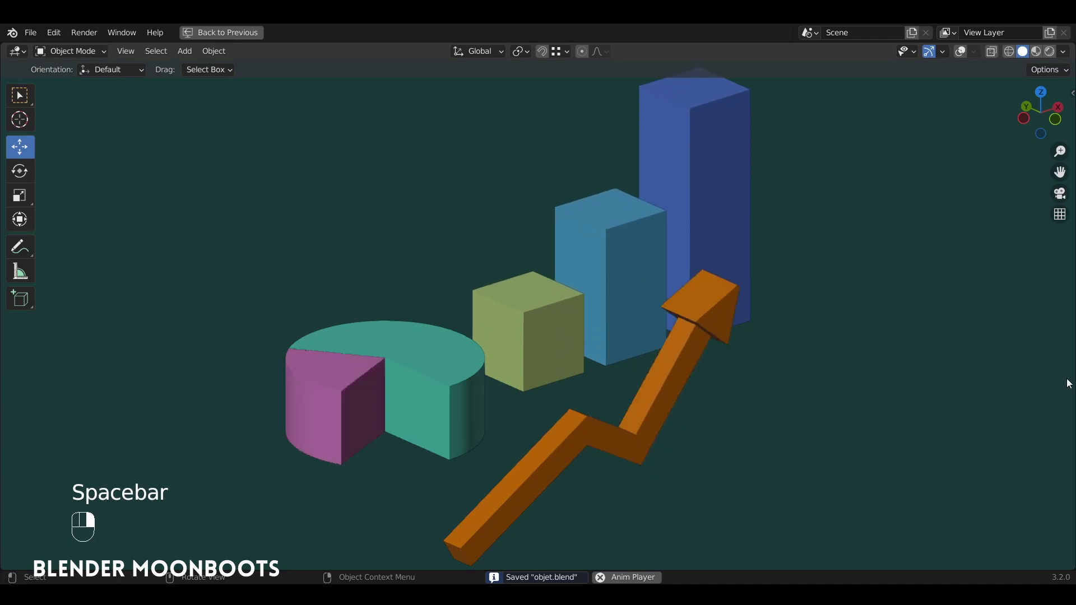